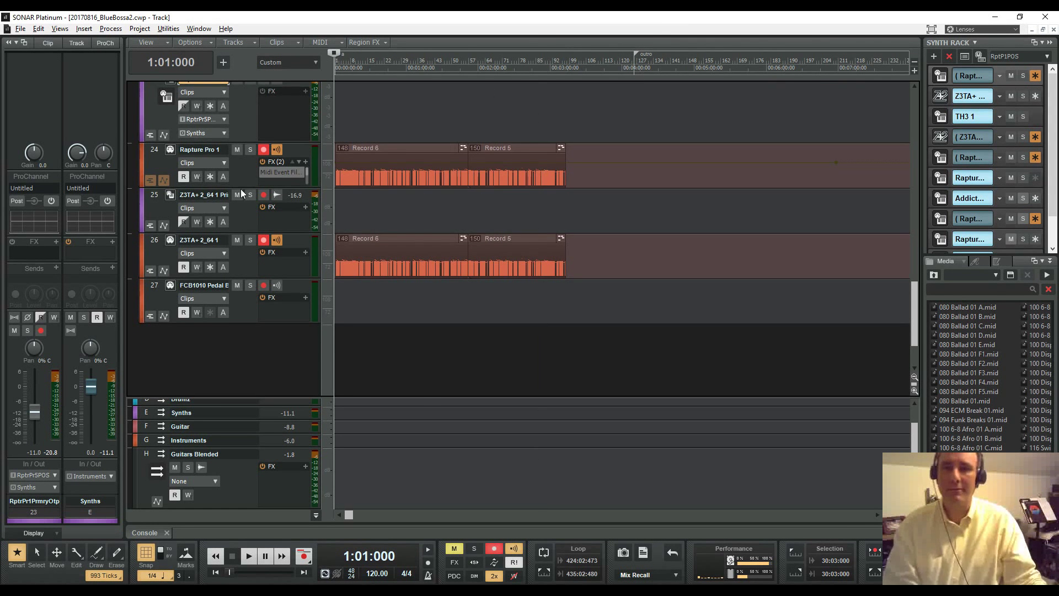
Disarm recording for all tracks in the New Take folder
{"action": "scroll", "coordinate": [247, 224], "scroll_direction": "up", "scroll_amount": 5}
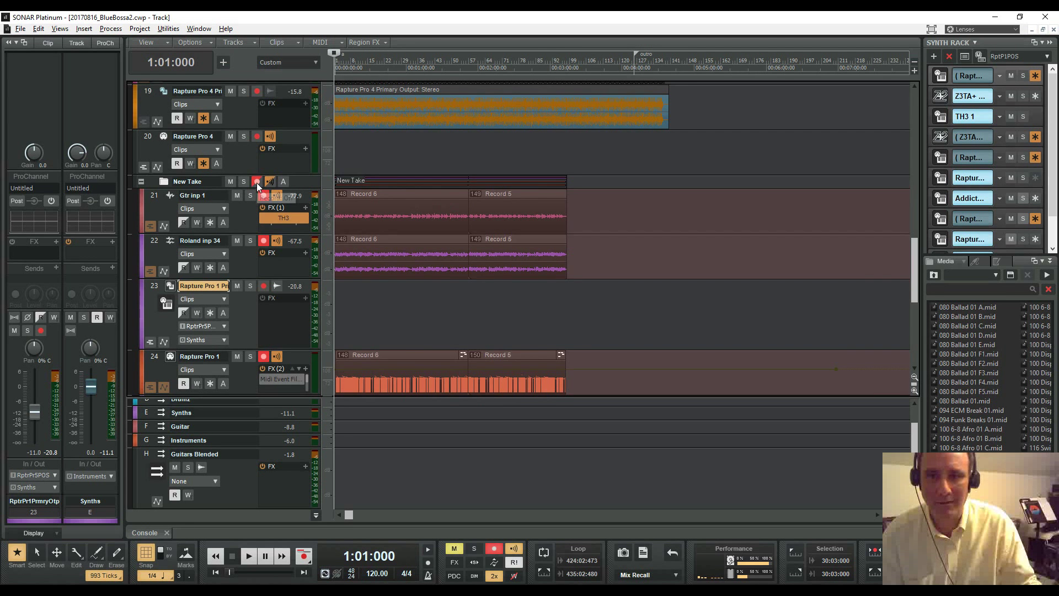
{"action": "left_click", "coordinate": [257, 182]}
{"action": "scroll", "coordinate": [283, 254], "scroll_direction": "down", "scroll_amount": 1}
{"action": "scroll", "coordinate": [284, 253], "scroll_direction": "up", "scroll_amount": 12}
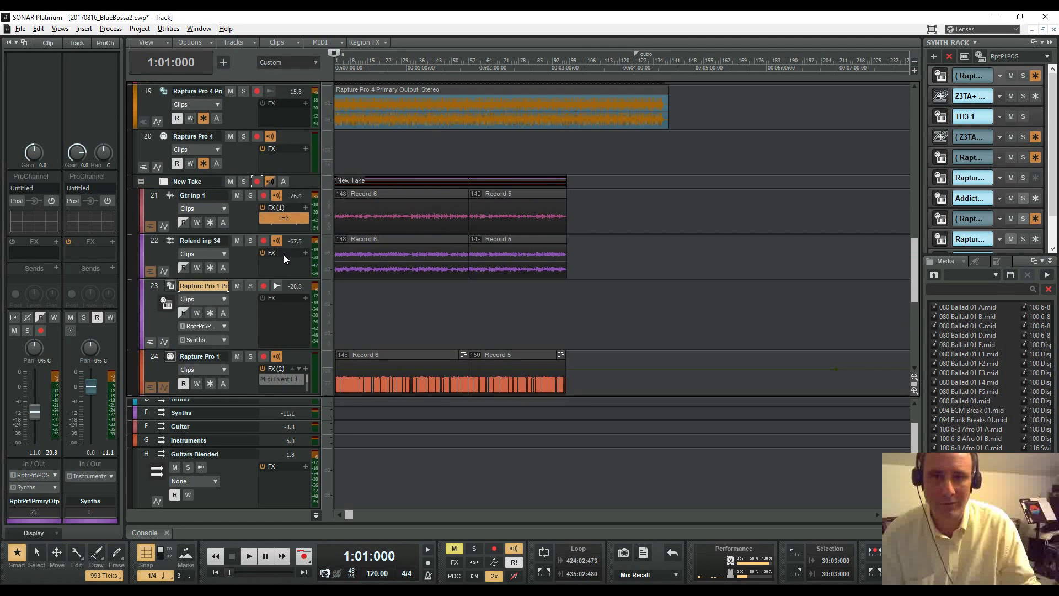
Play the full mix for a few bars from the start of the project, and stop it
{"action": "scroll", "coordinate": [283, 255], "scroll_direction": "up", "scroll_amount": 4}
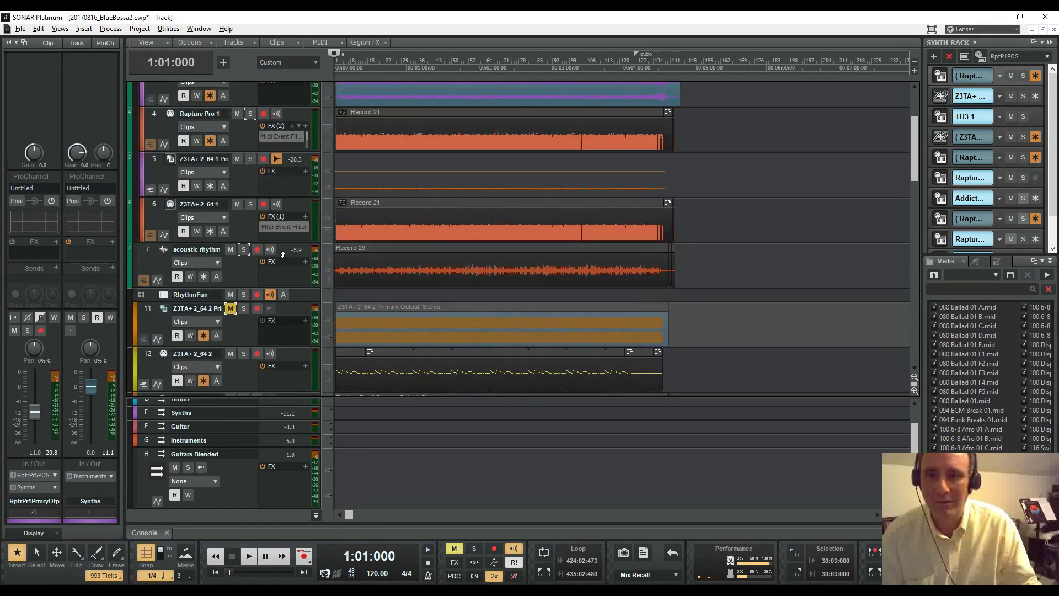
{"action": "scroll", "coordinate": [282, 254], "scroll_direction": "up", "scroll_amount": 3}
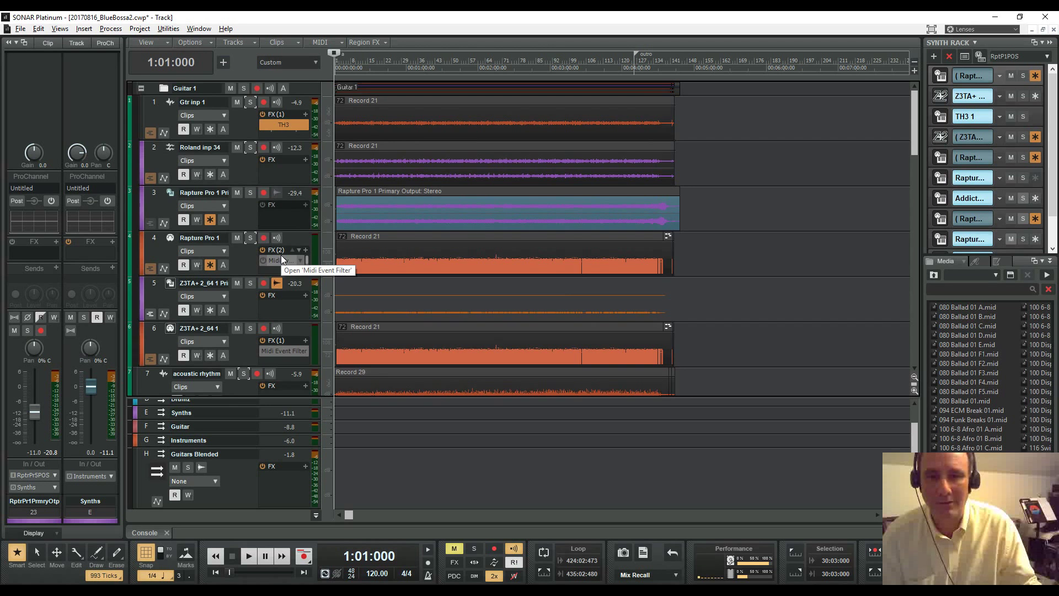
{"action": "scroll", "coordinate": [280, 255], "scroll_direction": "down", "scroll_amount": 4}
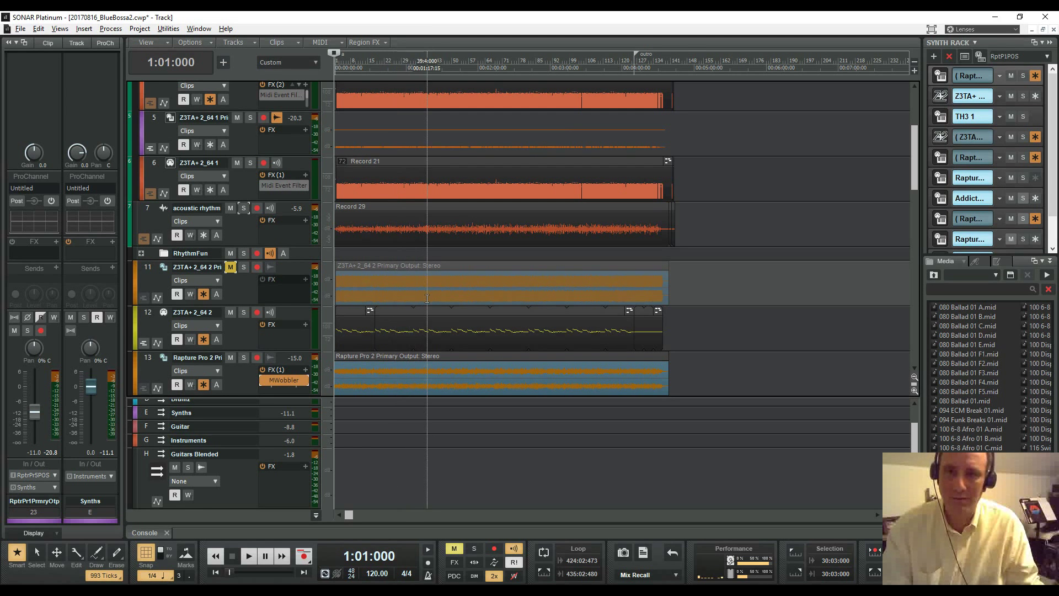
{"action": "key", "text": "space"}
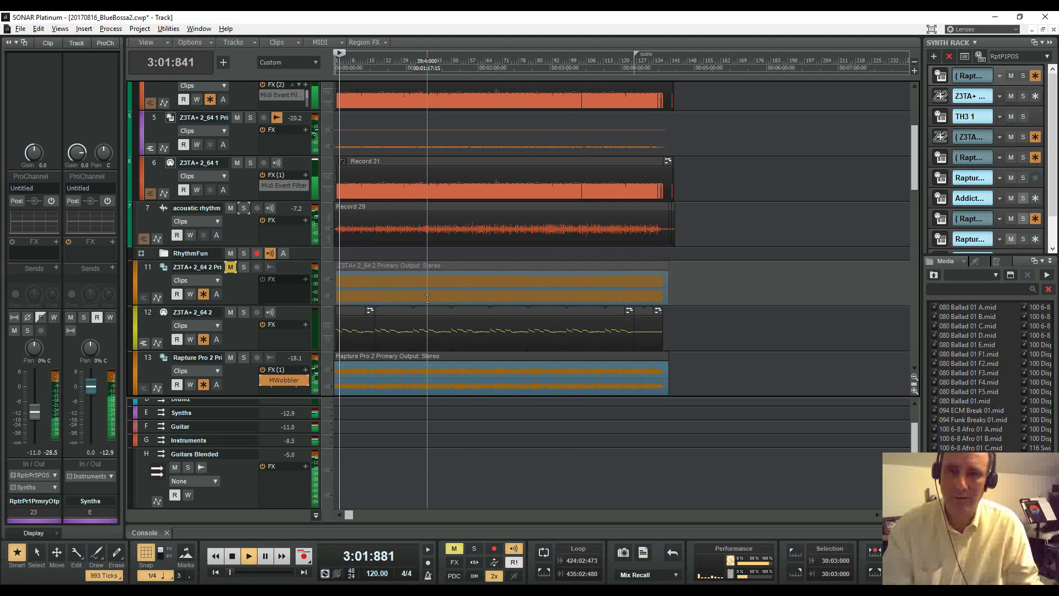
{"action": "scroll", "coordinate": [281, 223], "scroll_direction": "up", "scroll_amount": 5}
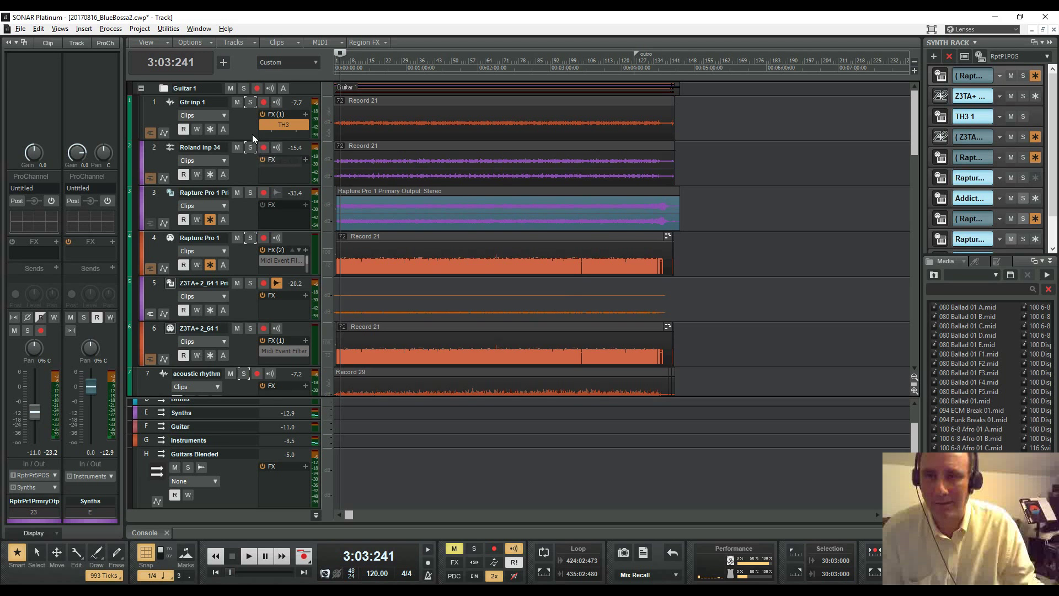
Solo the Gtr inp 1 track in the Guitar 1 folder and the acoustic rhythm track, and play the two together
{"action": "left_click", "coordinate": [250, 102]}
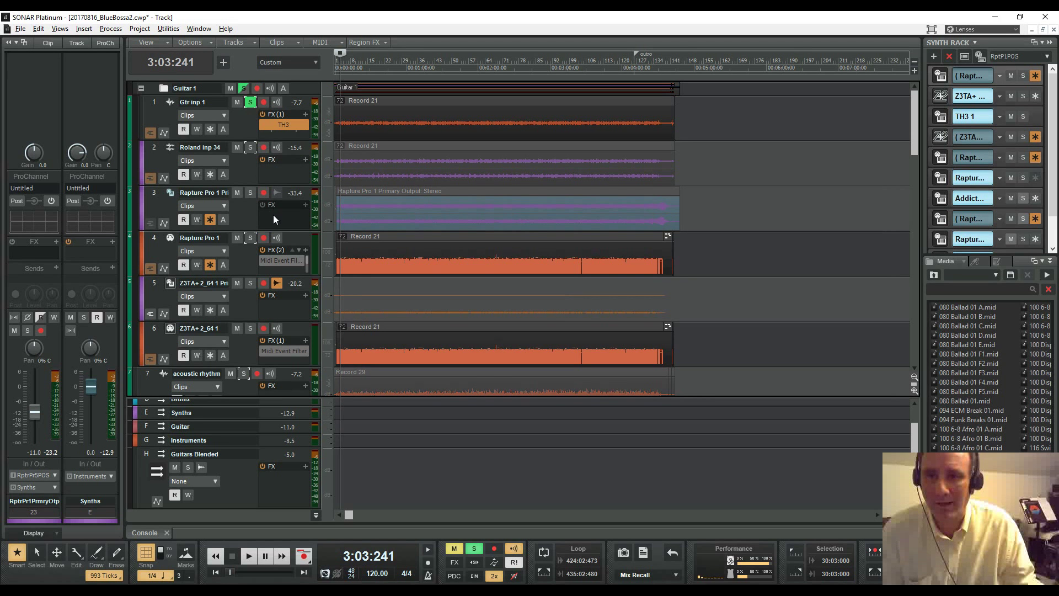
{"action": "scroll", "coordinate": [271, 218], "scroll_direction": "down", "scroll_amount": 5}
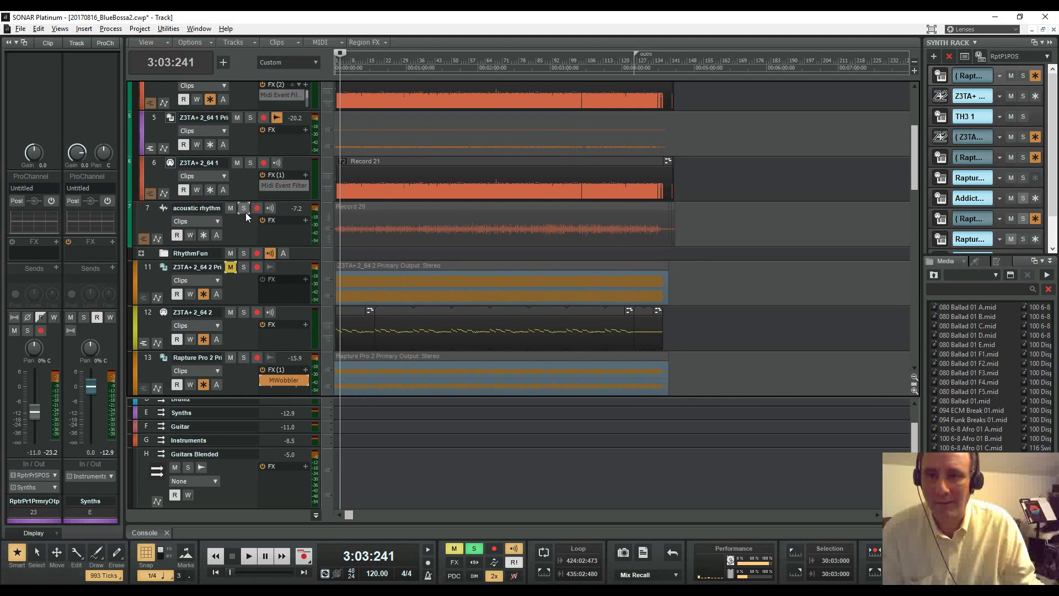
{"action": "left_click", "coordinate": [244, 209]}
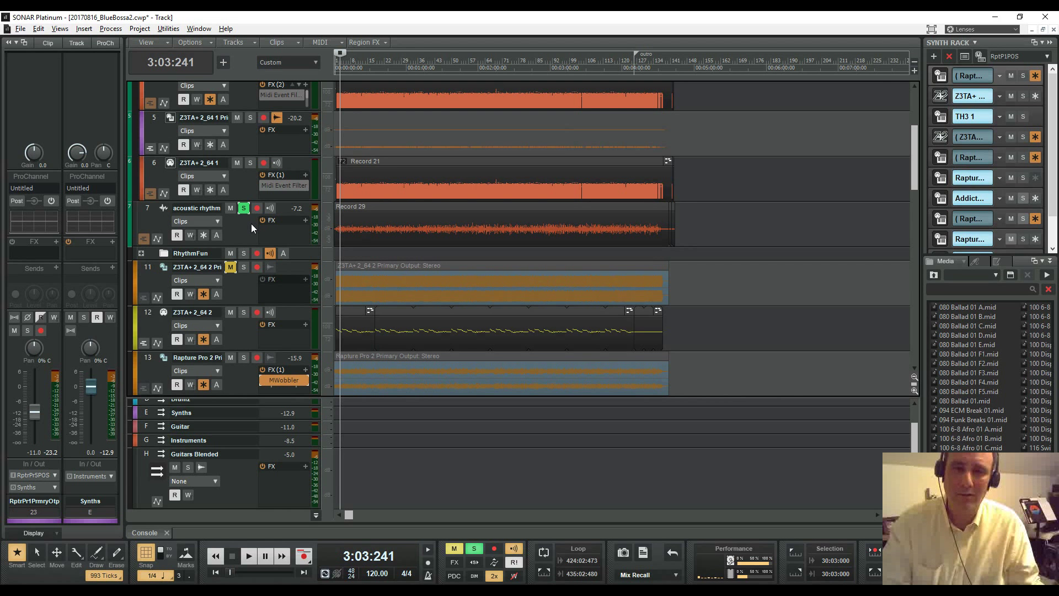
{"action": "key", "text": "space"}
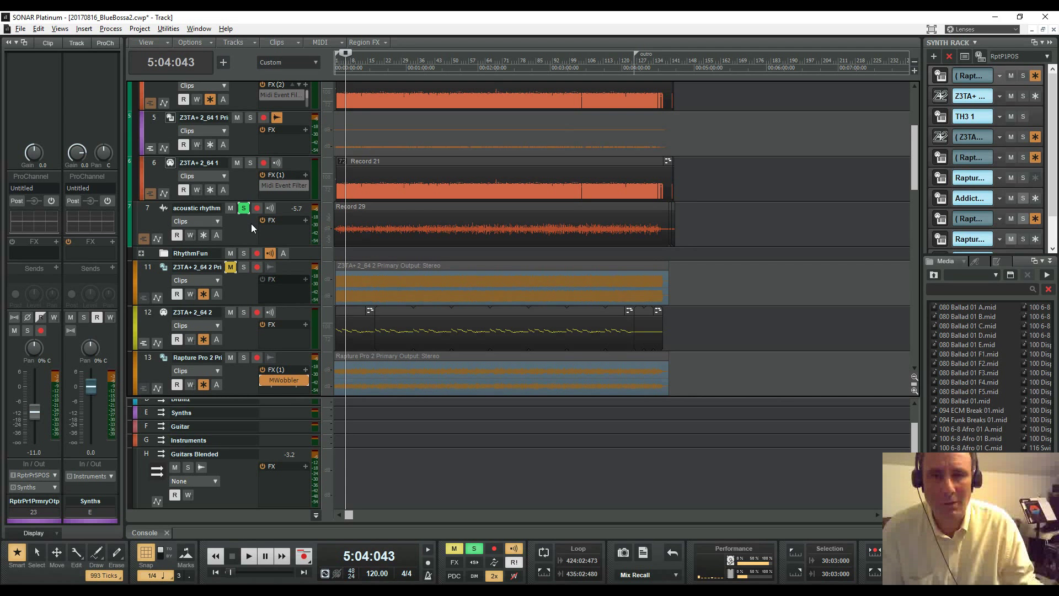
Expand the RhythmFun track folder and hide the pan automation lane of its Left track
{"action": "scroll", "coordinate": [250, 223], "scroll_direction": "down", "scroll_amount": 3}
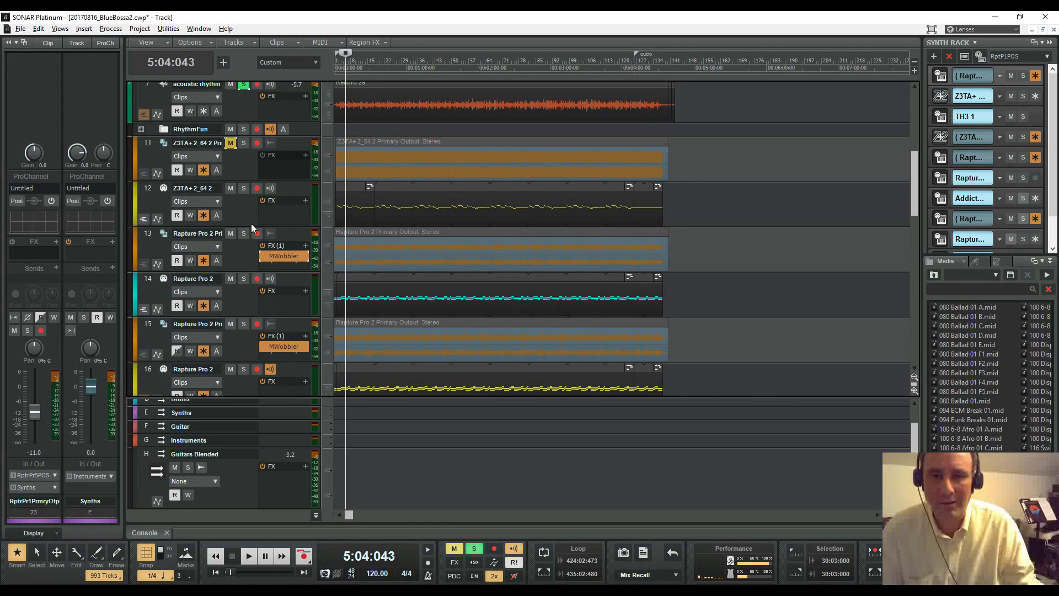
{"action": "scroll", "coordinate": [250, 223], "scroll_direction": "down", "scroll_amount": 3}
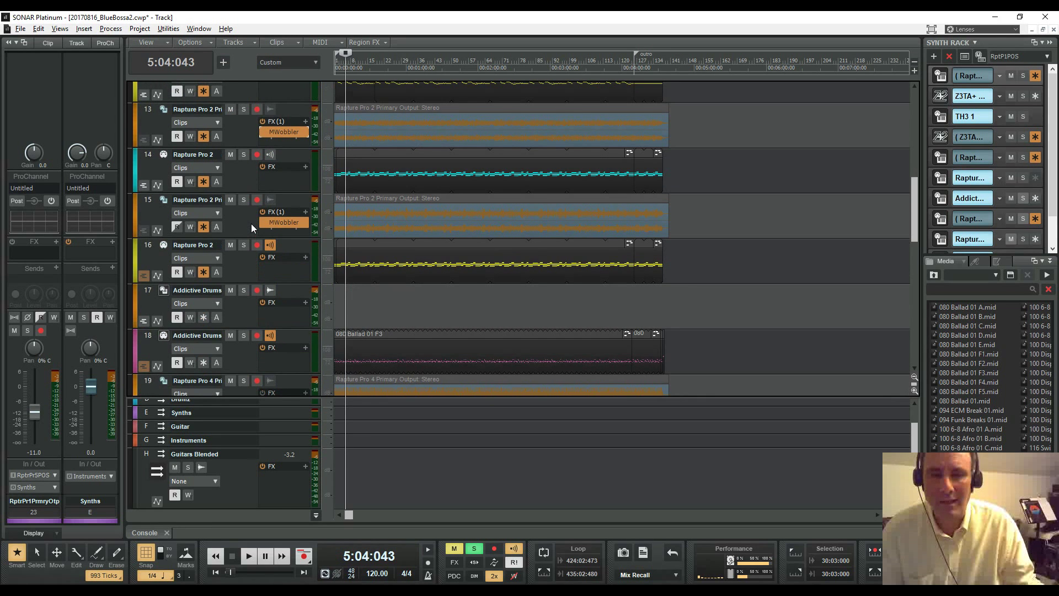
{"action": "scroll", "coordinate": [251, 226], "scroll_direction": "down", "scroll_amount": 1}
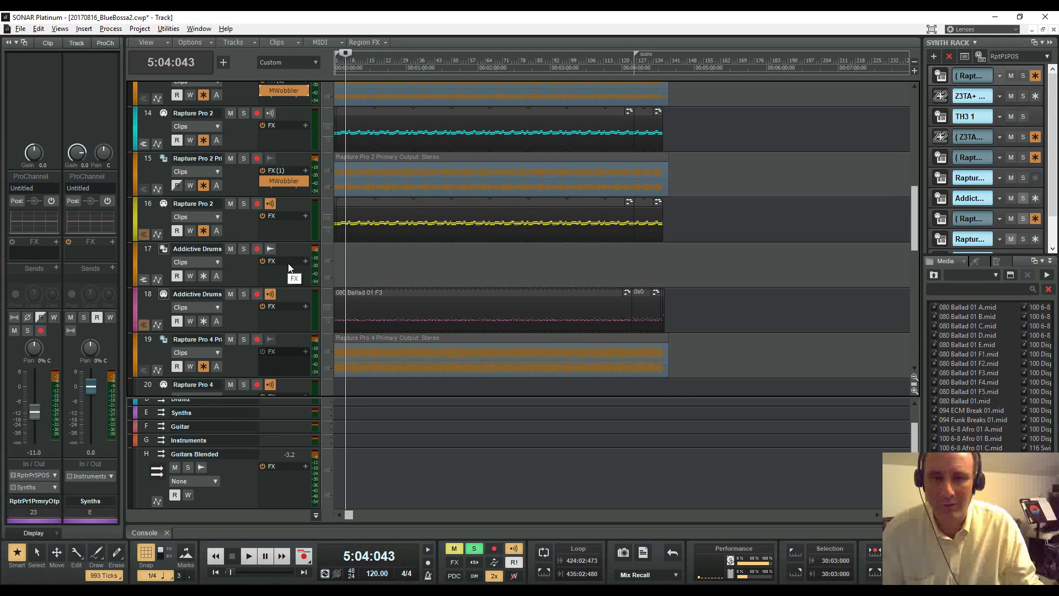
{"action": "scroll", "coordinate": [288, 269], "scroll_direction": "down", "scroll_amount": 6}
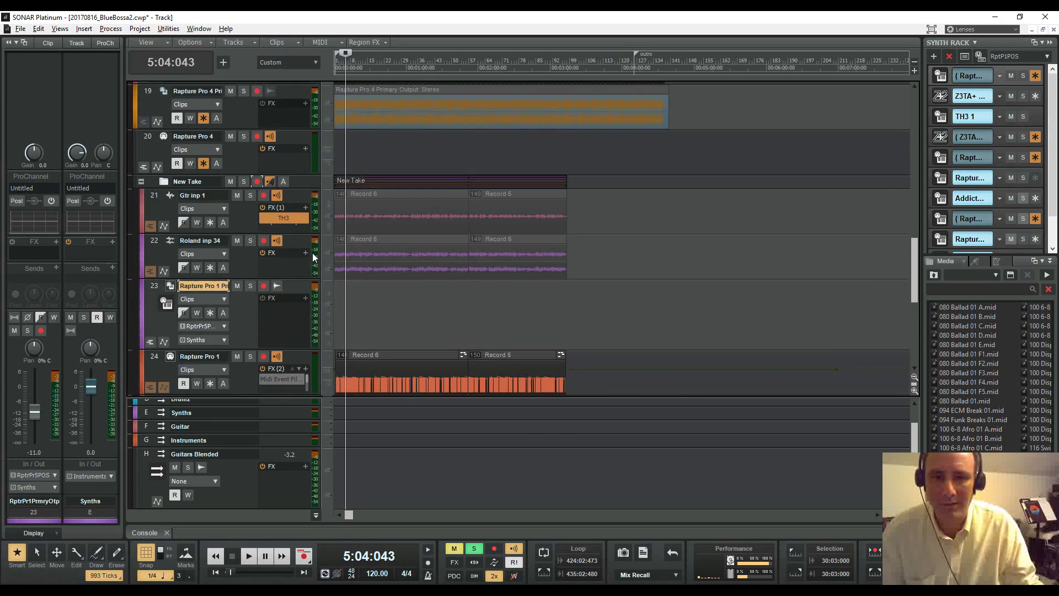
{"action": "scroll", "coordinate": [314, 256], "scroll_direction": "up", "scroll_amount": 15}
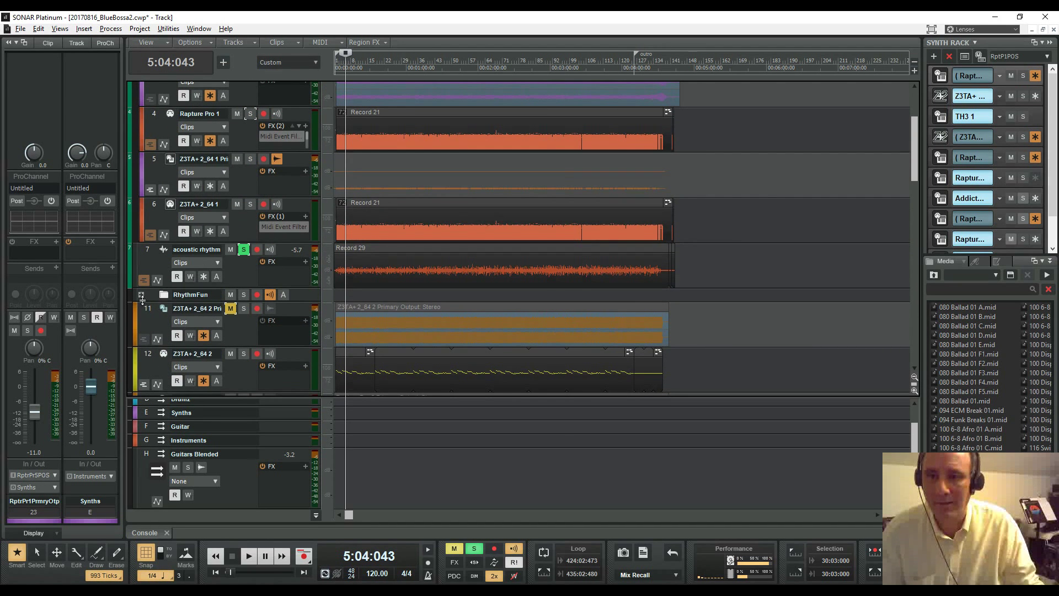
{"action": "left_click", "coordinate": [141, 294]}
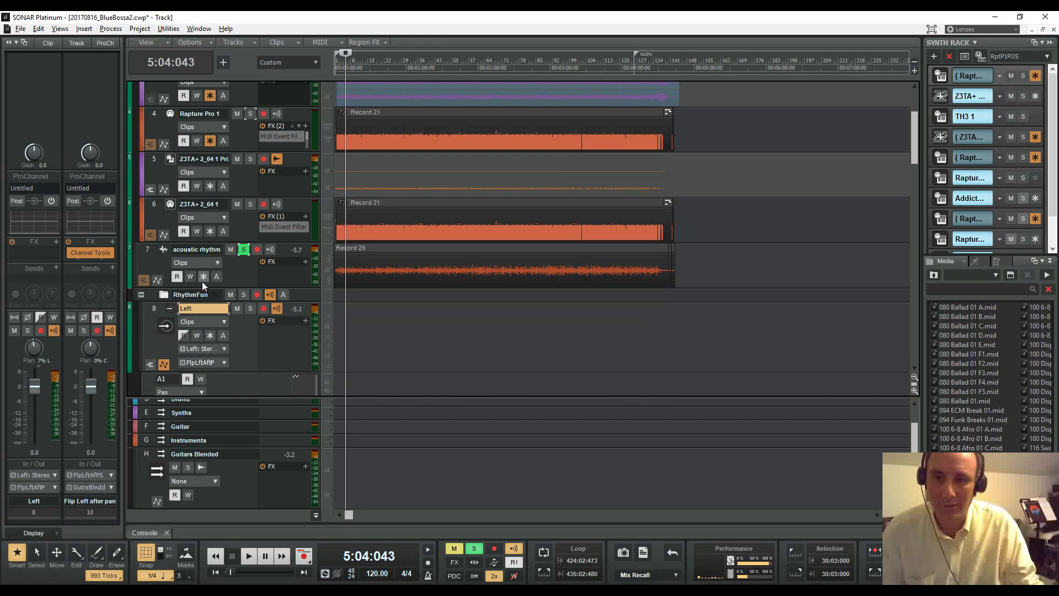
{"action": "scroll", "coordinate": [204, 281], "scroll_direction": "down", "scroll_amount": 3}
{"action": "scroll", "coordinate": [206, 265], "scroll_direction": "down", "scroll_amount": 3}
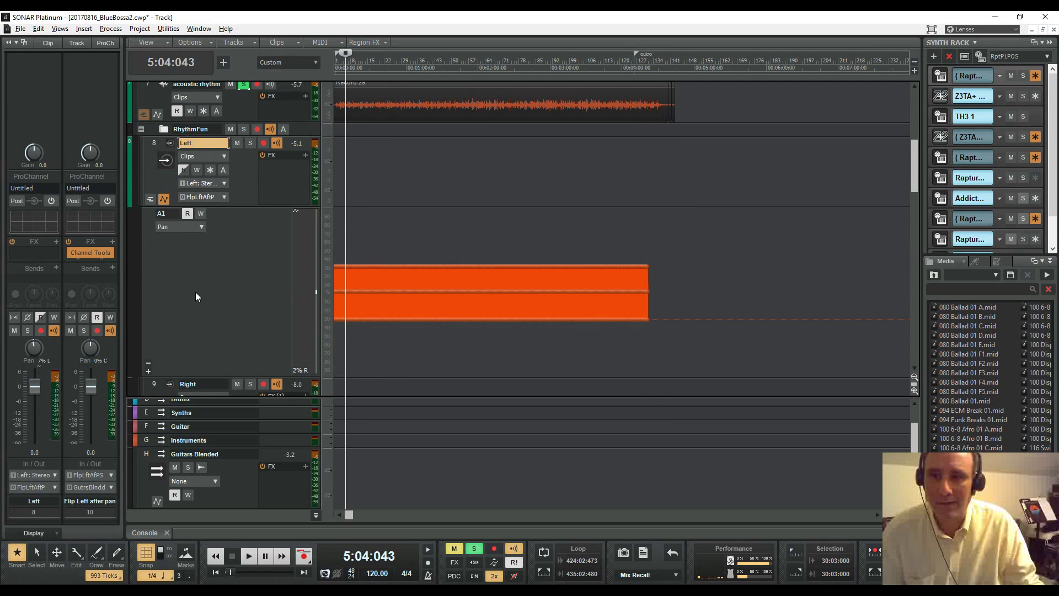
{"action": "scroll", "coordinate": [200, 292], "scroll_direction": "down", "scroll_amount": 2}
{"action": "left_click", "coordinate": [164, 159]}
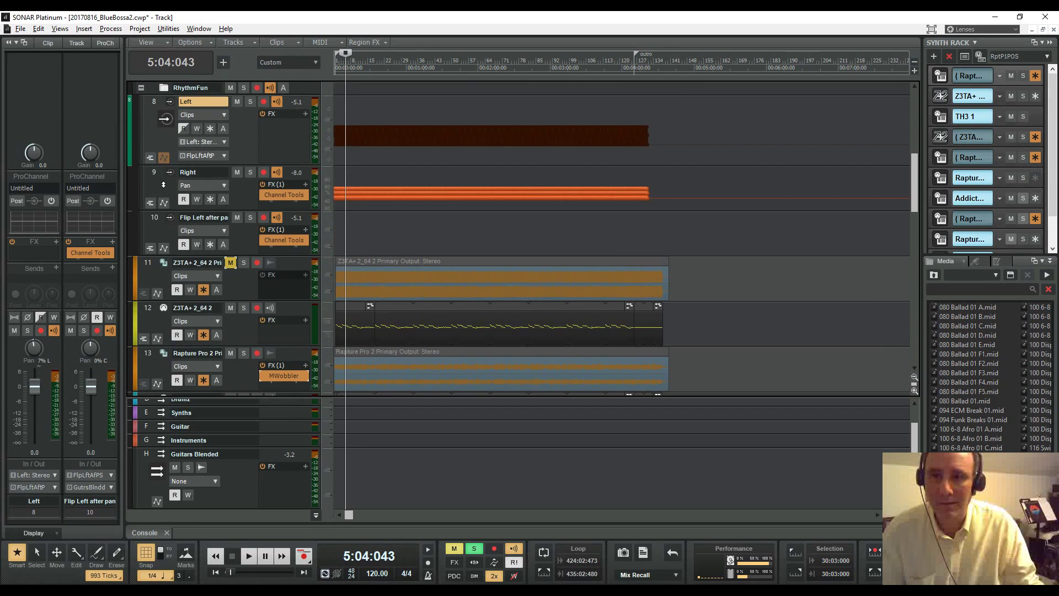
Select the RhythmFun tracks, inspect the Channel Tools left and right panning on the Flip Left after pan track, and close the plug-in
{"action": "left_click_drag", "start_coordinate": [157, 222], "coordinate": [184, 138]}
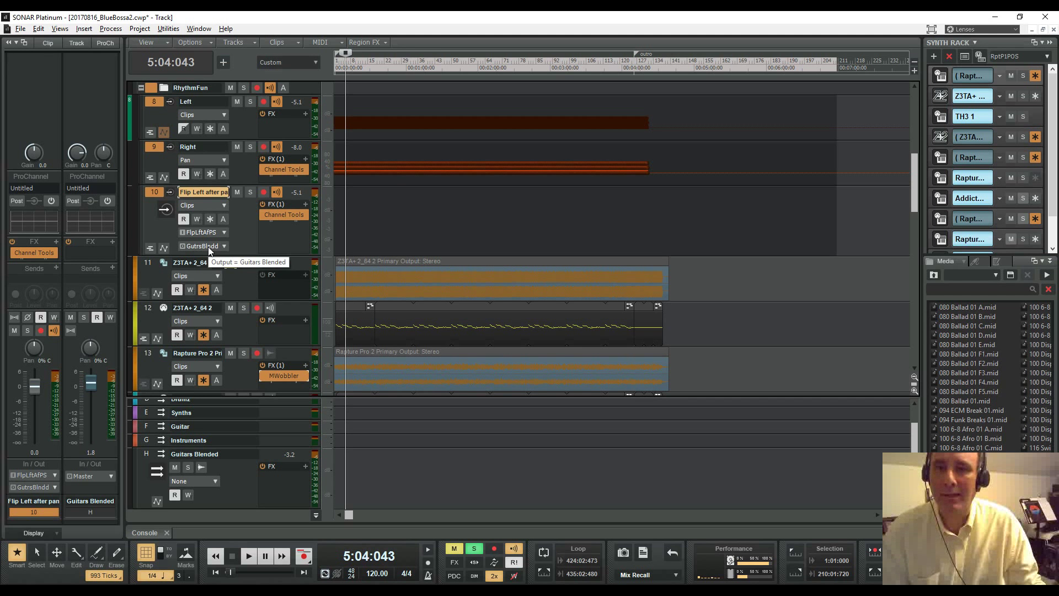
{"action": "left_click", "coordinate": [231, 263]}
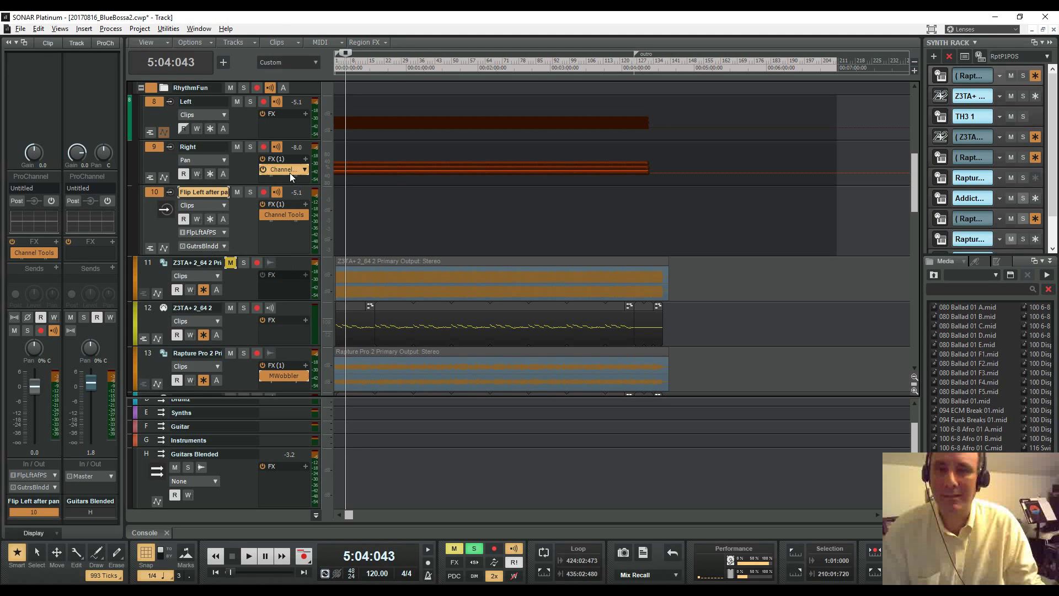
{"action": "double_click", "coordinate": [290, 169]}
{"action": "double_click", "coordinate": [283, 214]}
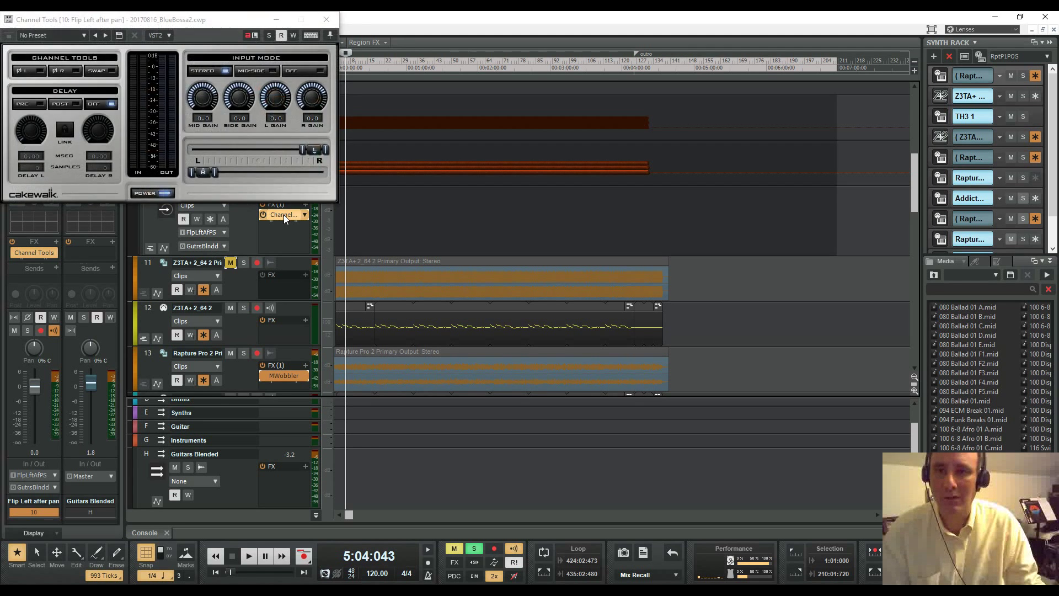
{"action": "left_click_drag", "start_coordinate": [230, 25], "coordinate": [264, 186]}
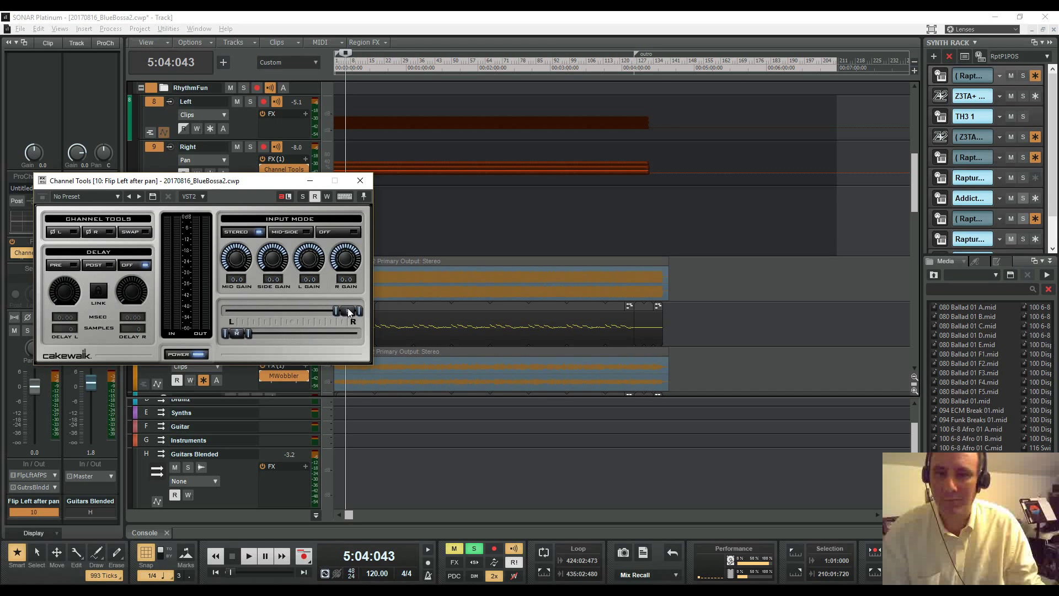
{"action": "left_click", "coordinate": [359, 180]}
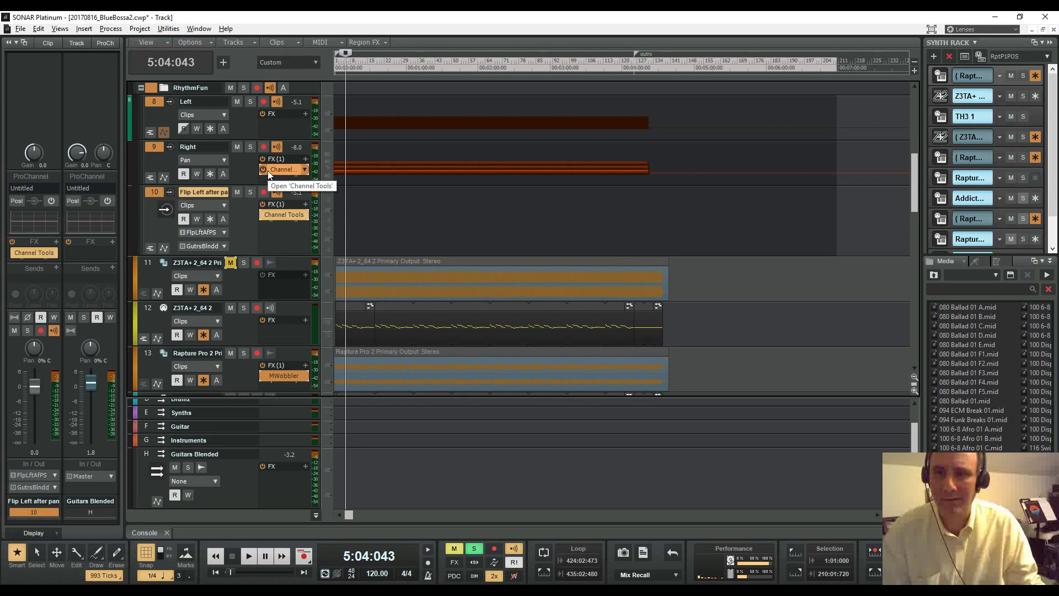
Examine the Left and Right sends of the acoustic rhythm and Gtr inp 1 tracks, including their send pans
{"action": "left_click", "coordinate": [249, 133]}
{"action": "scroll", "coordinate": [214, 179], "scroll_direction": "up", "scroll_amount": 3}
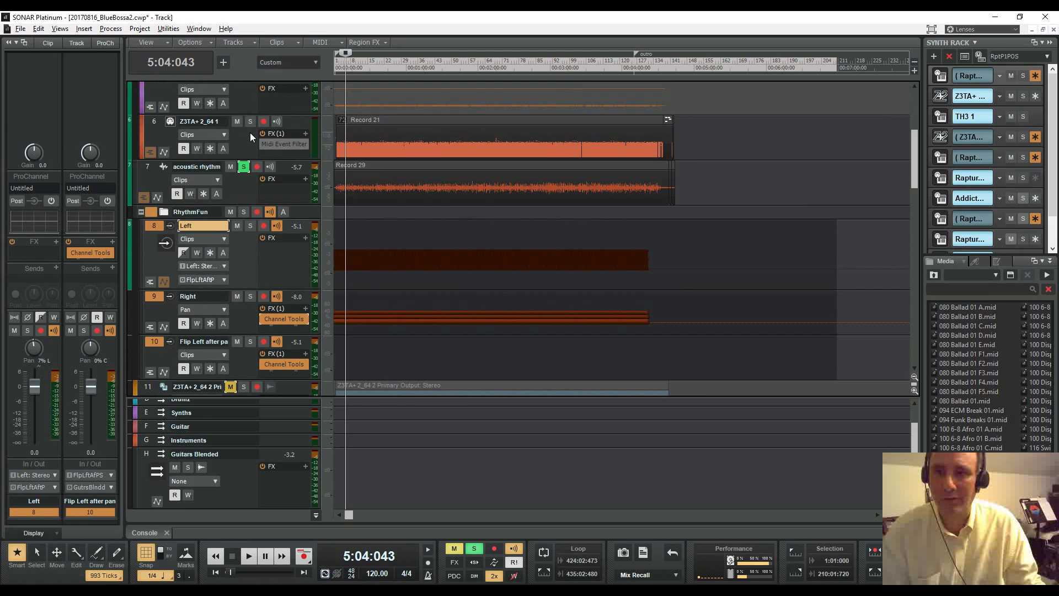
{"action": "left_click", "coordinate": [148, 170]}
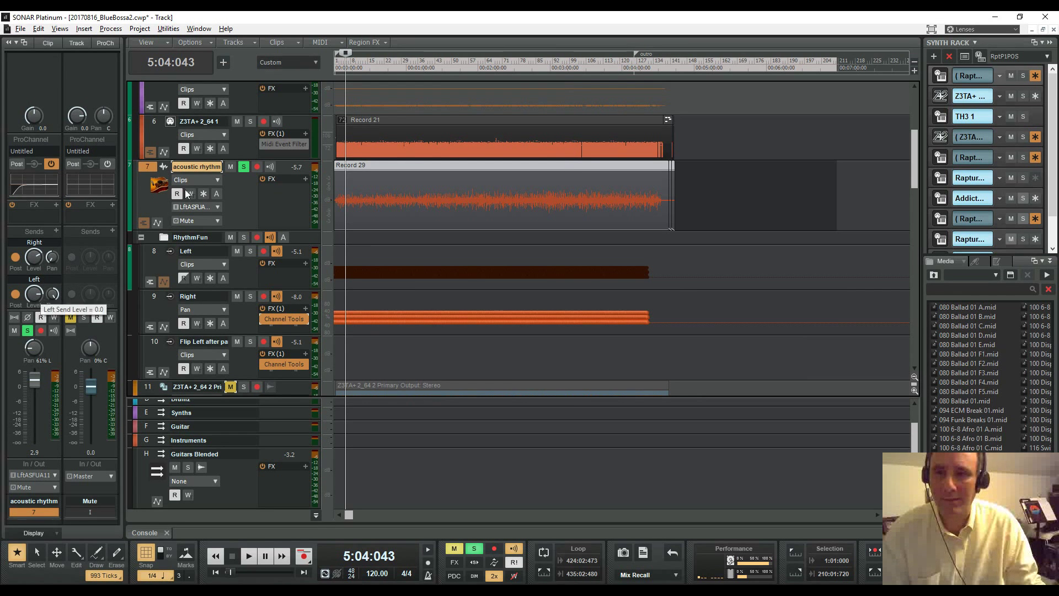
{"action": "scroll", "coordinate": [218, 175], "scroll_direction": "up", "scroll_amount": 3}
{"action": "scroll", "coordinate": [223, 176], "scroll_direction": "up", "scroll_amount": 2}
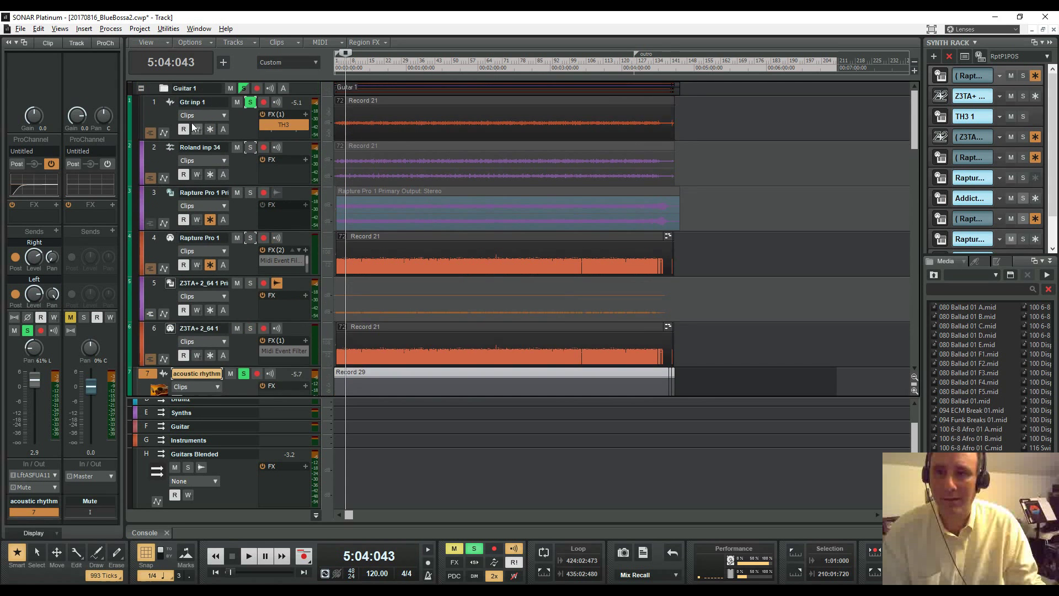
{"action": "left_click", "coordinate": [155, 112]}
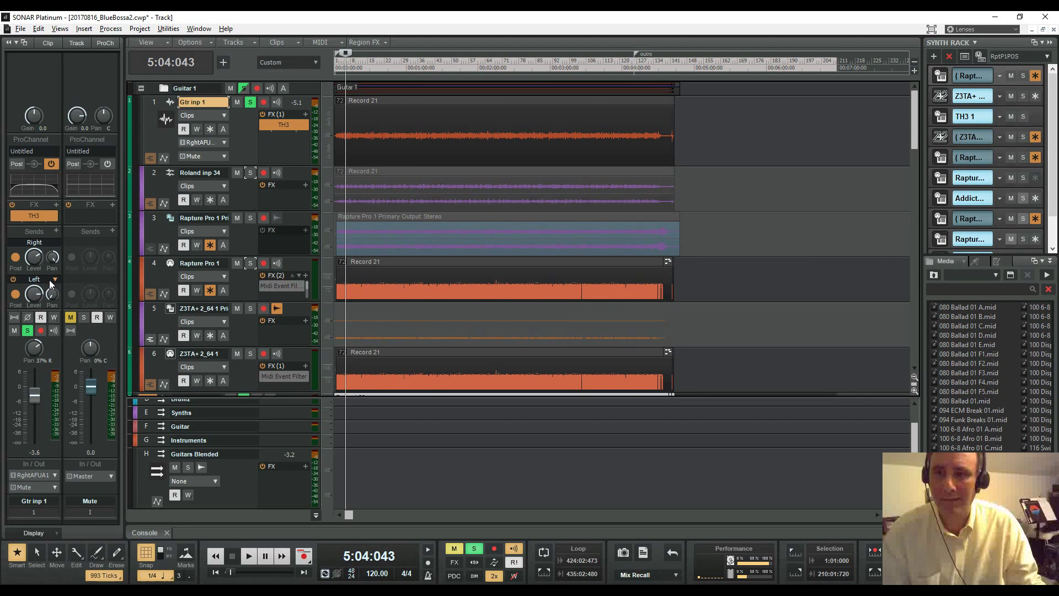
{"action": "mouse_move", "coordinate": [53, 297]}
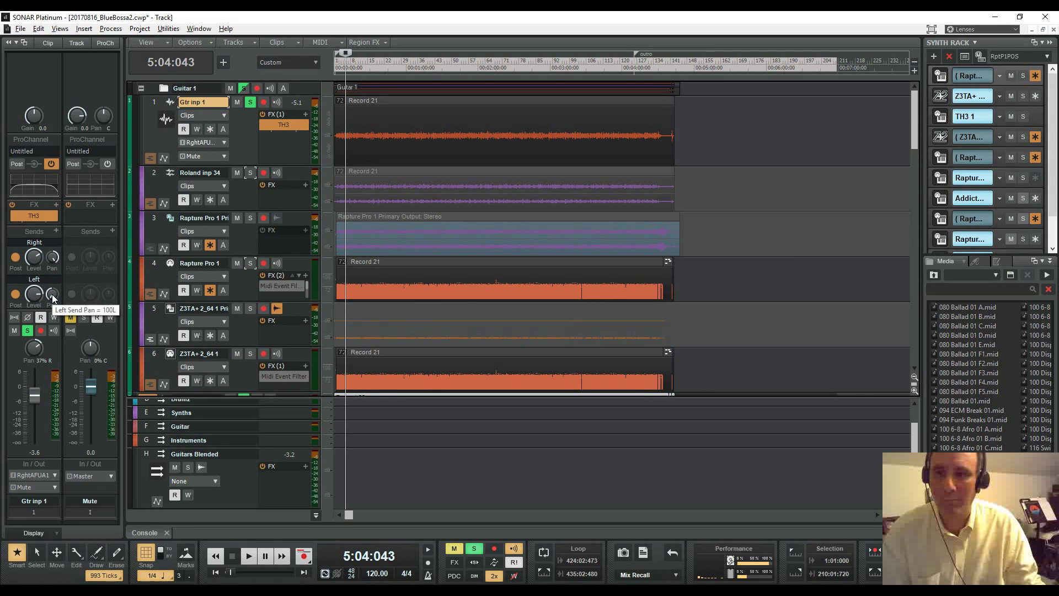
Turn off automation reading for the whole project, play the soloed guitars, and show the Right track in the RhythmFun folder
{"action": "left_click", "coordinate": [514, 561]}
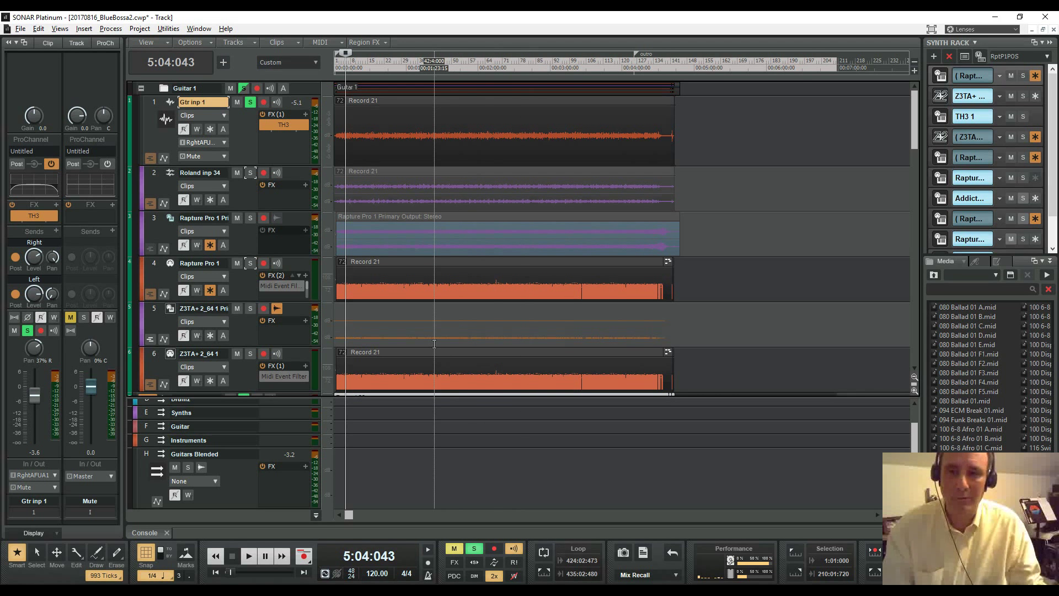
{"action": "key", "text": "space"}
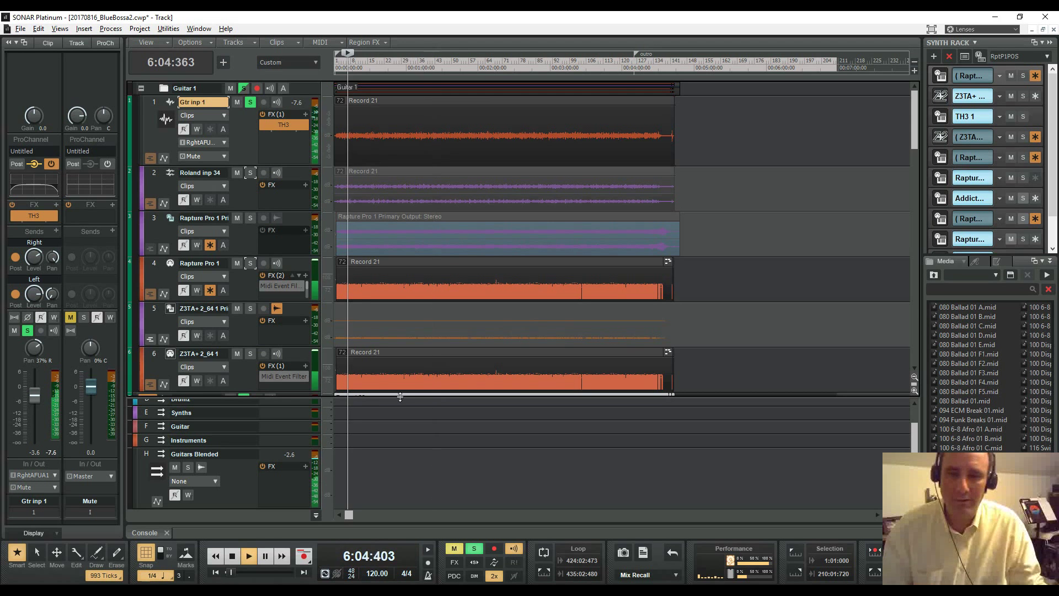
{"action": "scroll", "coordinate": [283, 304], "scroll_direction": "down", "scroll_amount": 5}
{"action": "scroll", "coordinate": [281, 307], "scroll_direction": "down", "scroll_amount": 1}
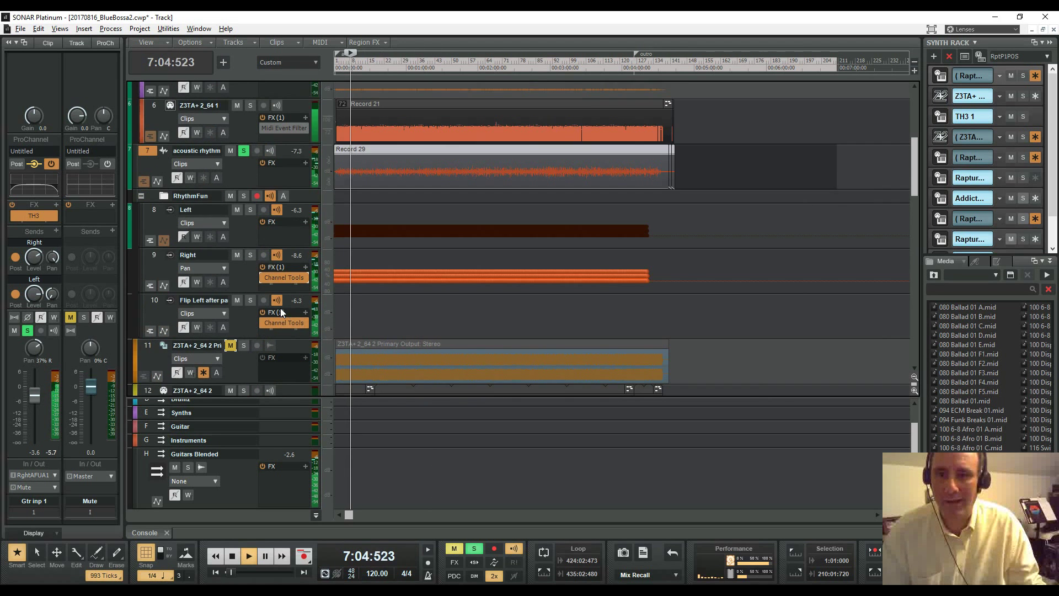
{"action": "scroll", "coordinate": [152, 261], "scroll_direction": "down", "scroll_amount": 1}
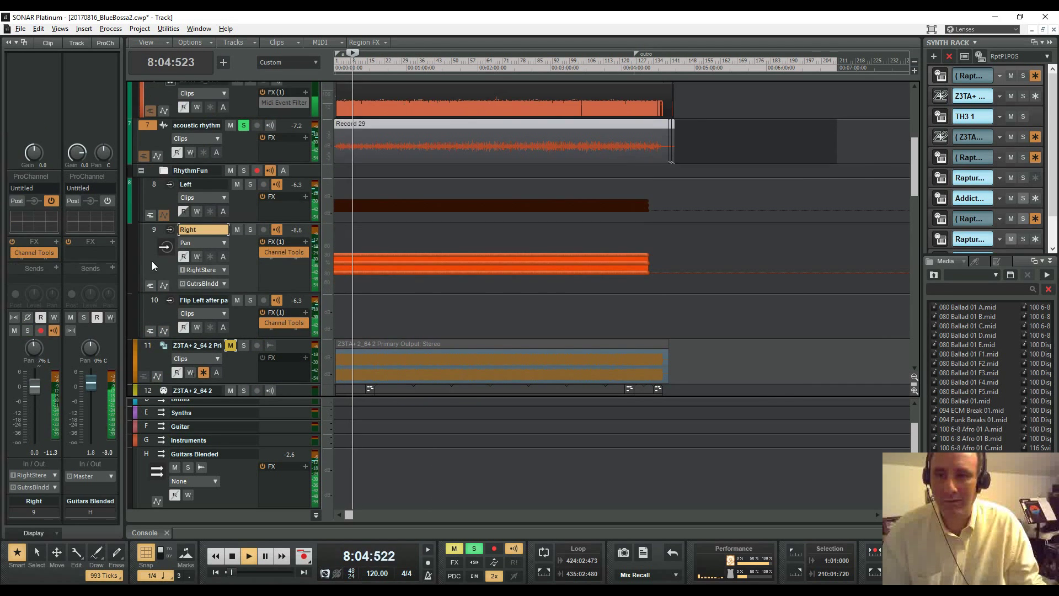
Pan the linked Left and Right console strips to 100% R during playback, bring them back to 24% R, and stop playback
{"action": "key", "text": "alt+2"}
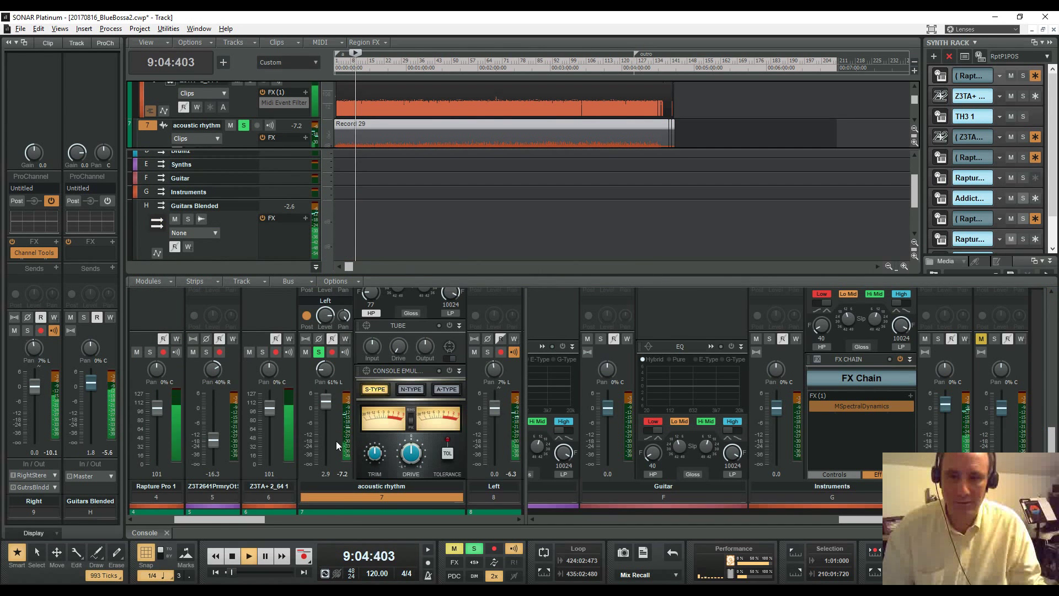
{"action": "left_click_drag", "start_coordinate": [263, 521], "coordinate": [526, 517]}
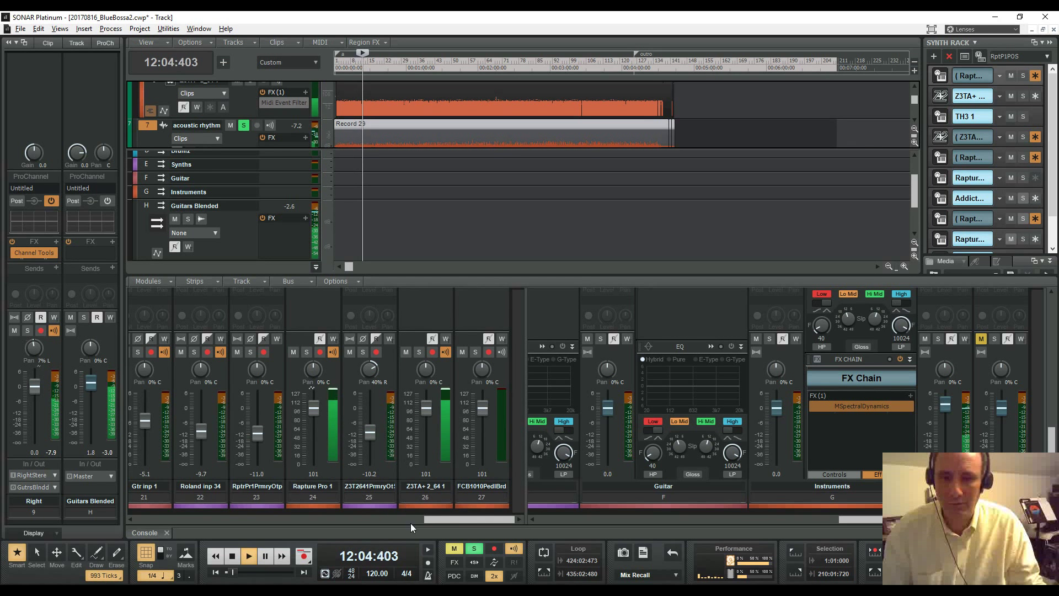
{"action": "left_click_drag", "start_coordinate": [432, 517], "coordinate": [230, 512]}
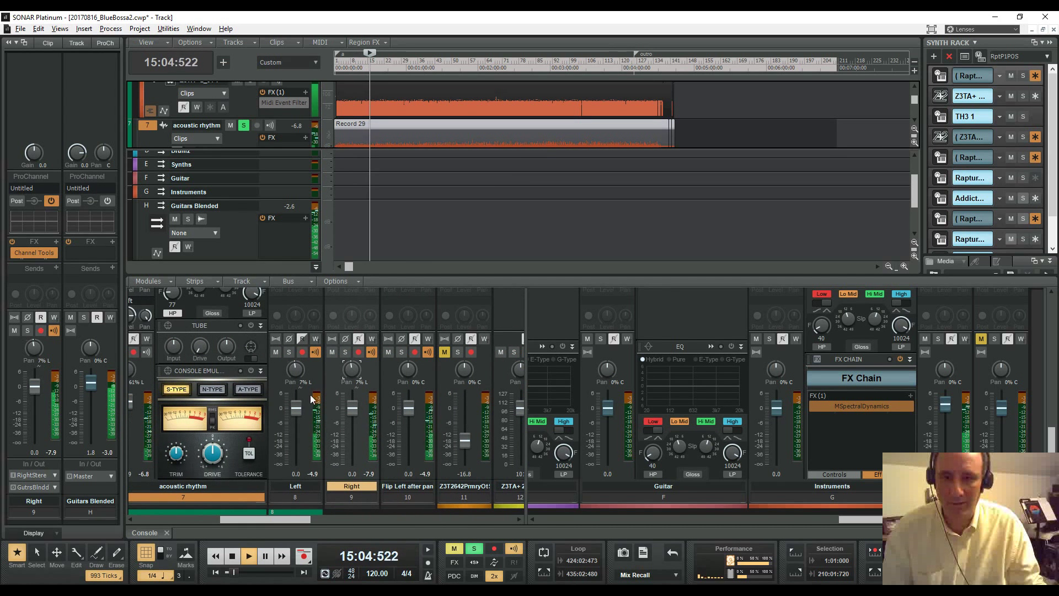
{"action": "left_click_drag", "start_coordinate": [345, 372], "coordinate": [345, 342]}
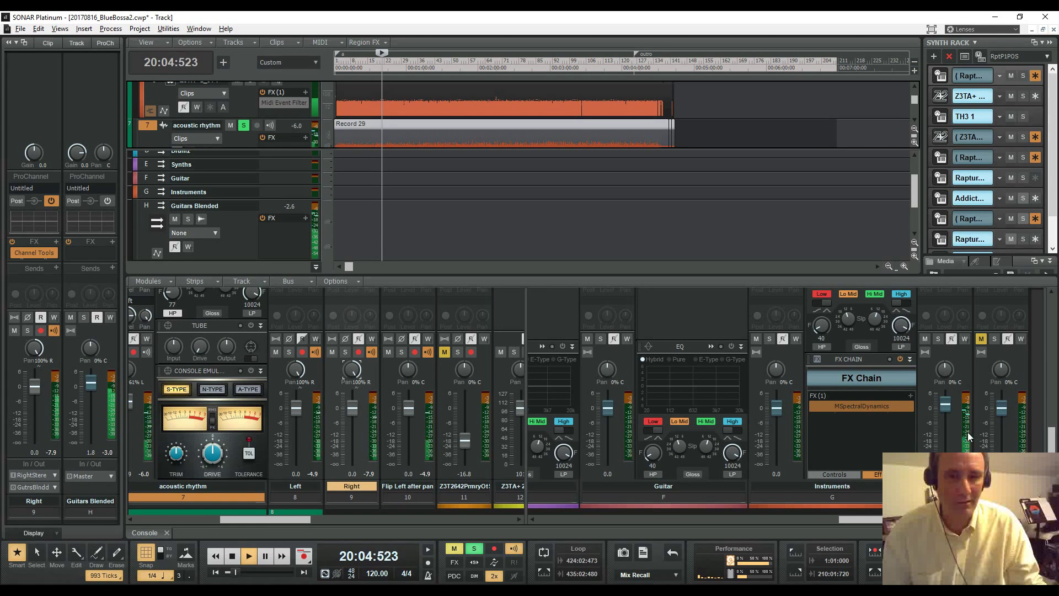
{"action": "left_click_drag", "start_coordinate": [356, 373], "coordinate": [356, 390]}
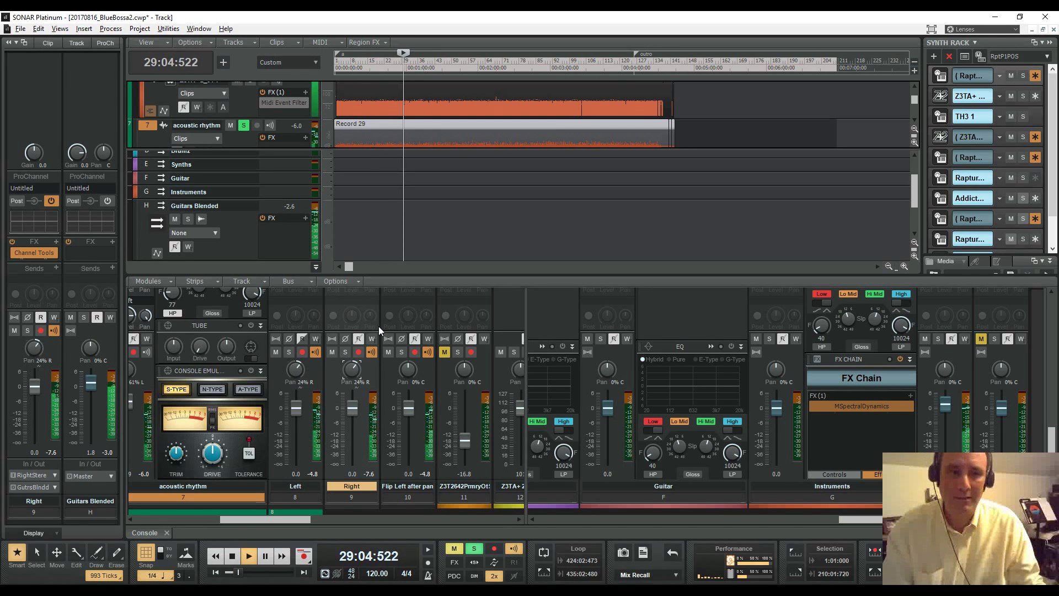
{"action": "key", "text": "space"}
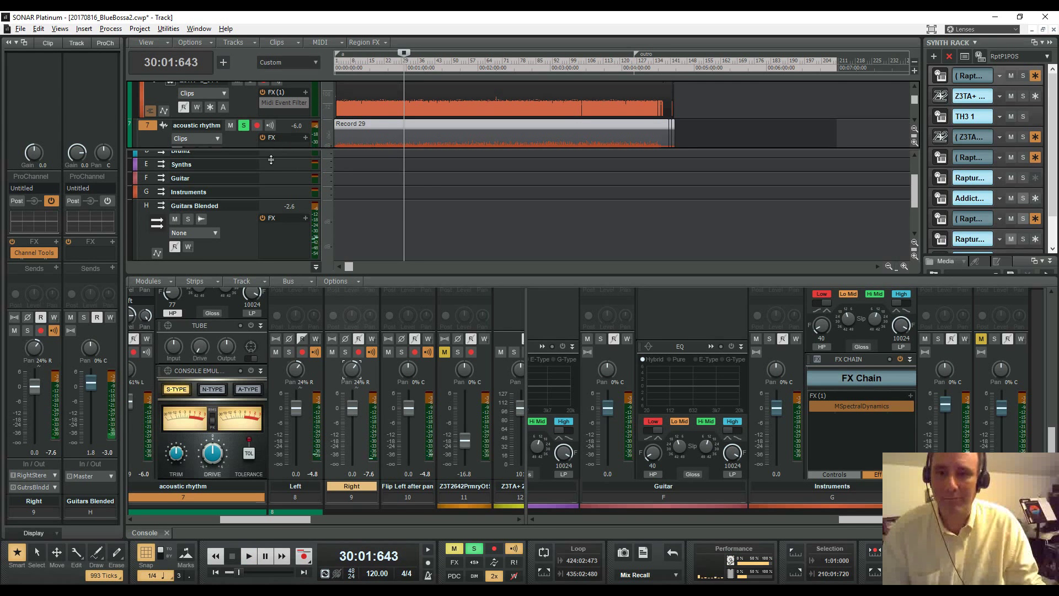
Turn project-wide automation reading back on, zoom into the Right track's pan envelope, and play from 21:02:000
{"action": "key", "text": "d"}
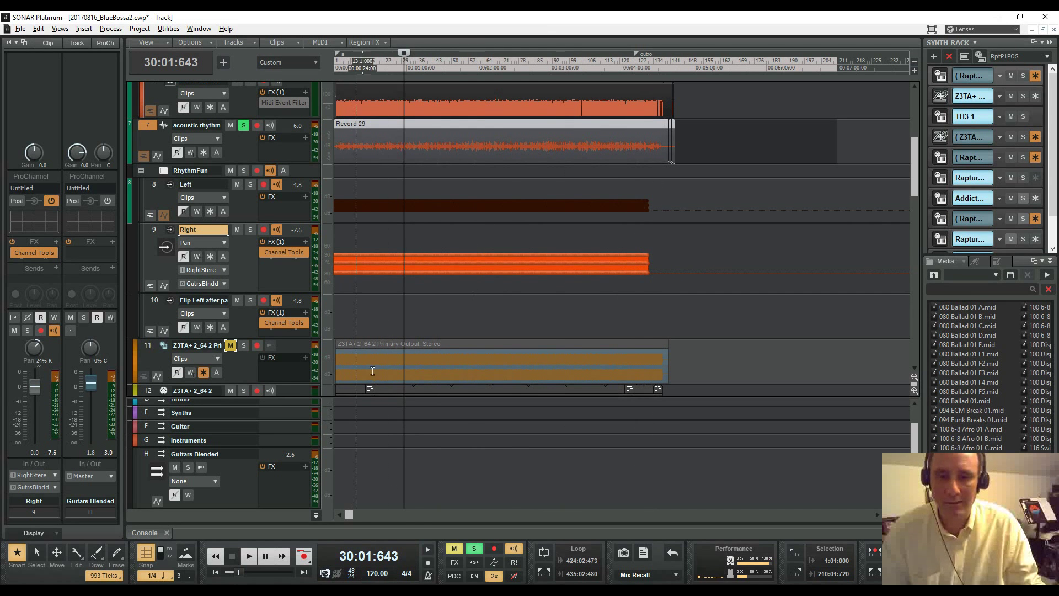
{"action": "left_click", "coordinate": [517, 563]}
{"action": "scroll", "coordinate": [386, 276], "scroll_direction": "up", "scroll_amount": 10}
{"action": "scroll", "coordinate": [618, 259], "scroll_direction": "down", "scroll_amount": 1}
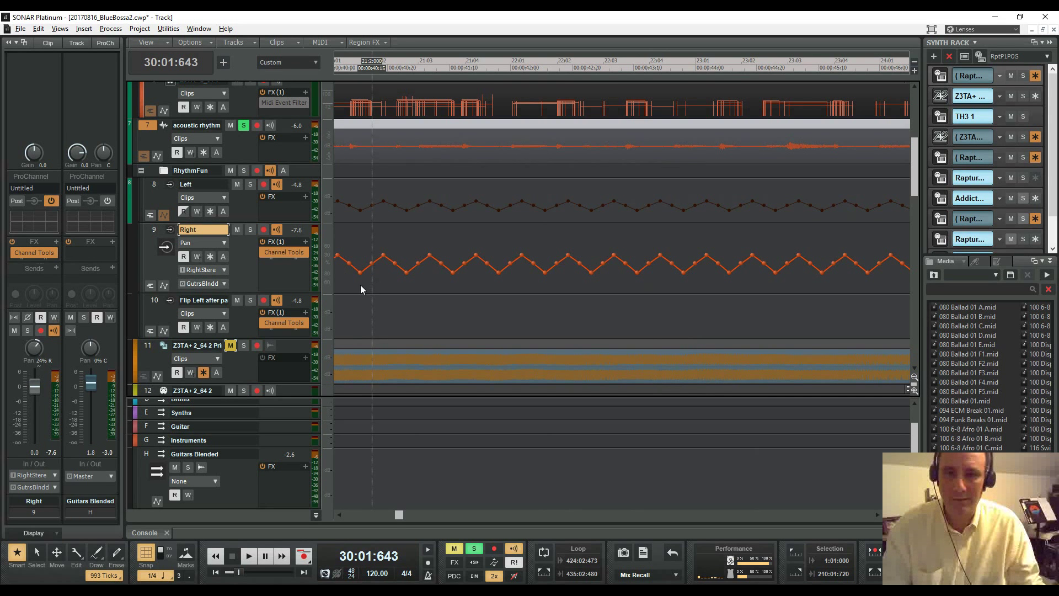
{"action": "left_click", "coordinate": [360, 285]}
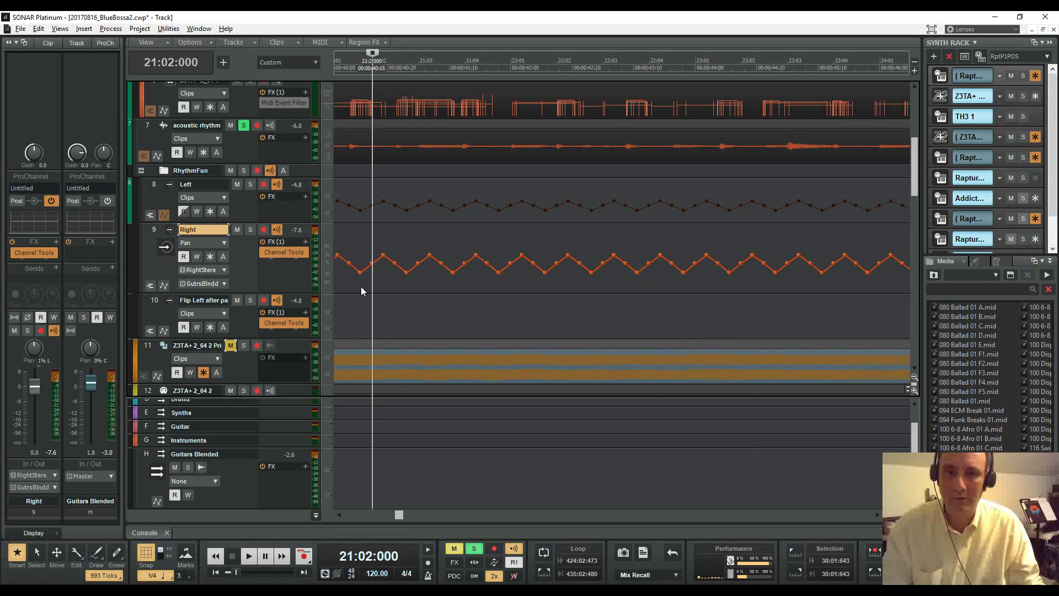
{"action": "key", "text": "space"}
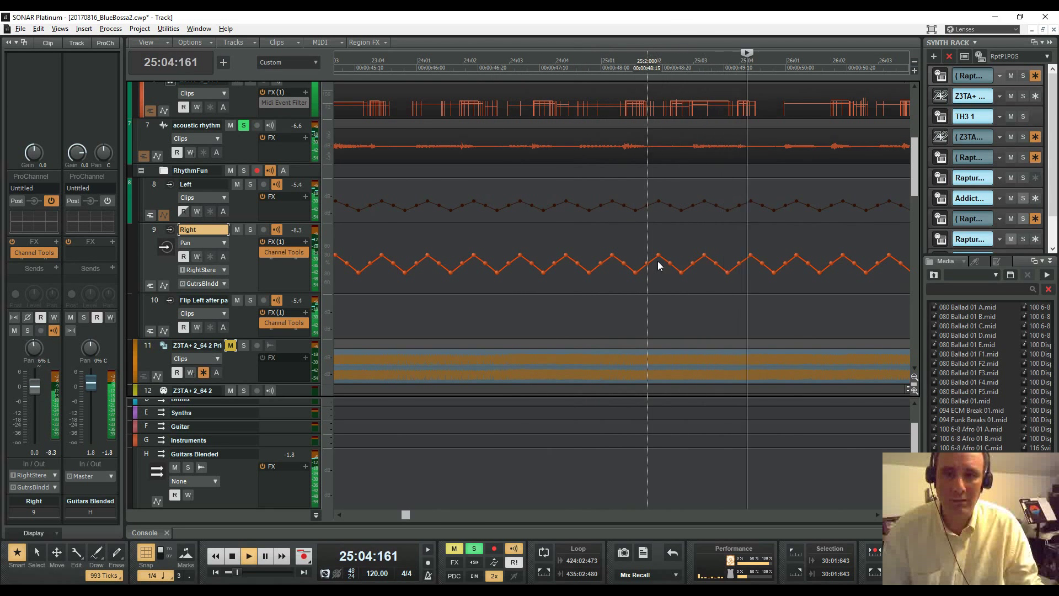
Turn off project-wide automation reading and pan the linked Left and Right console strips to 100% L during playback
{"action": "left_click", "coordinate": [514, 574]}
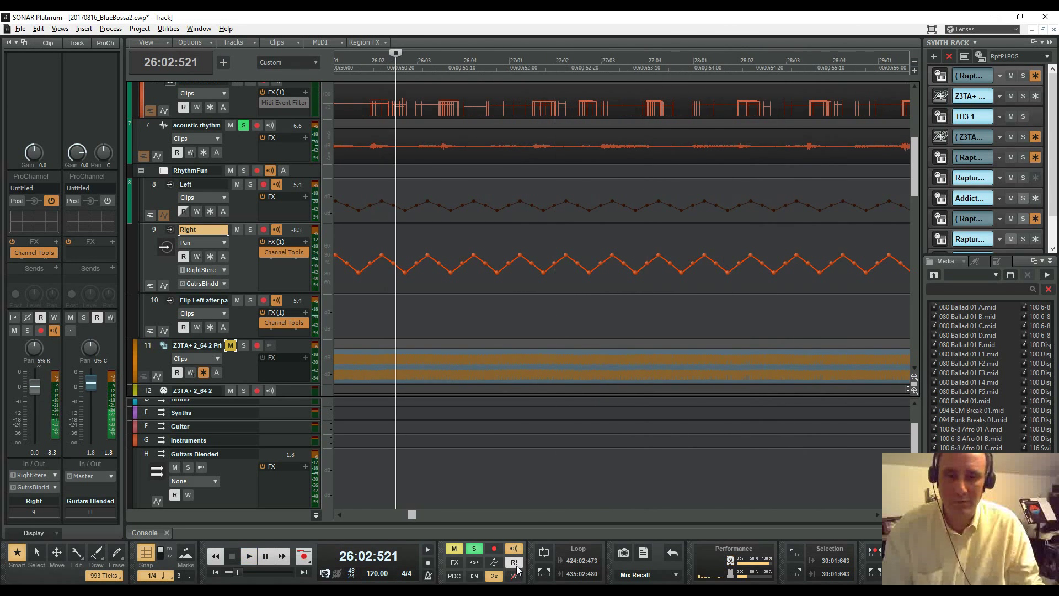
{"action": "key", "text": "alt+2"}
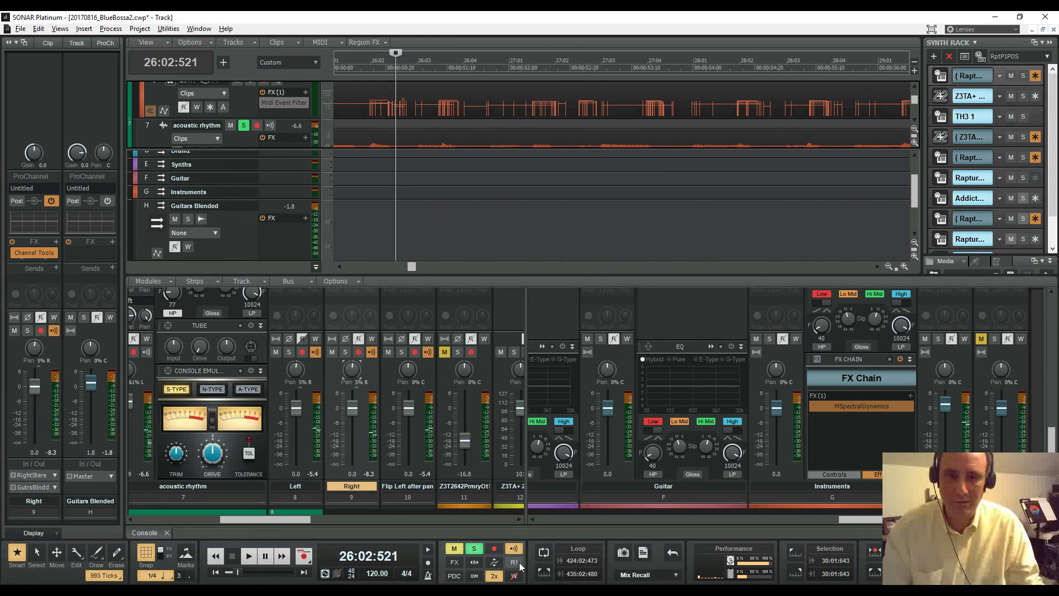
{"action": "left_click", "coordinate": [519, 565]}
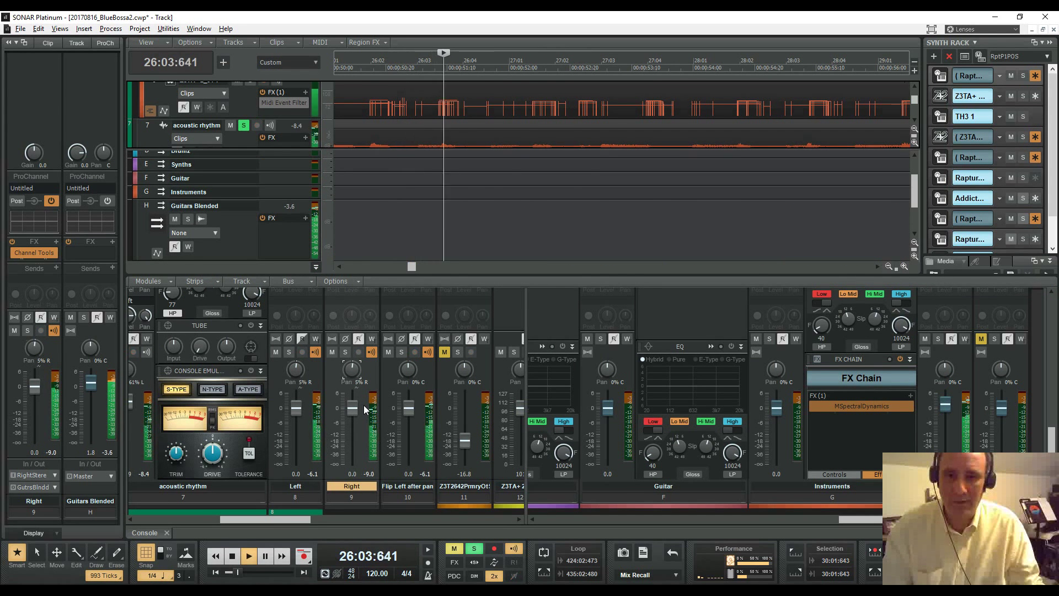
{"action": "left_click_drag", "start_coordinate": [353, 386], "coordinate": [354, 408]}
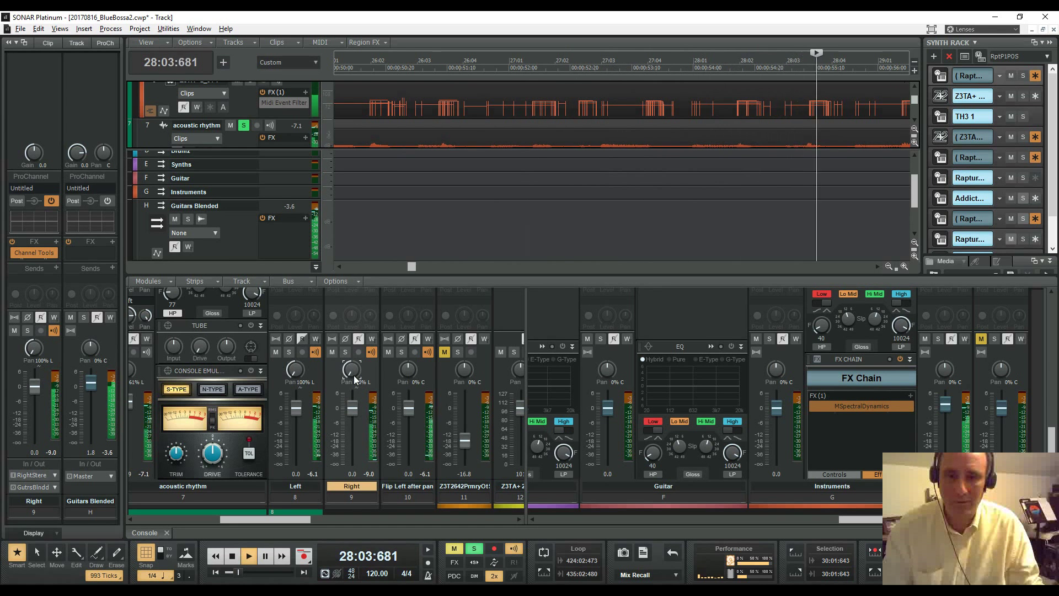
Hide the console, play the guitars briefly at the fixed pan, re-enable project-wide automation reading, and resume playback
{"action": "key", "text": "d"}
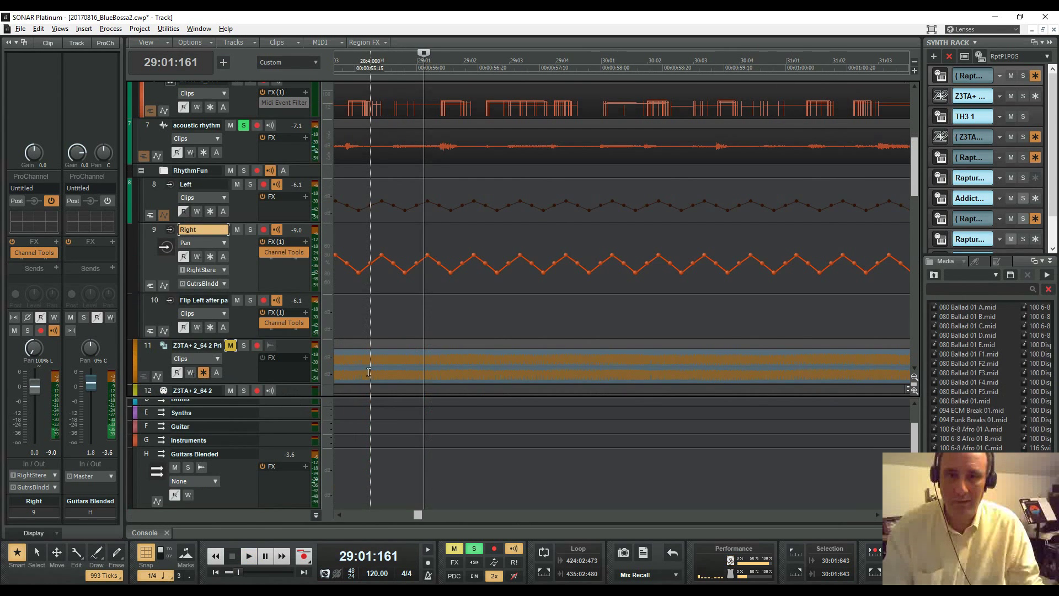
{"action": "key", "text": "space"}
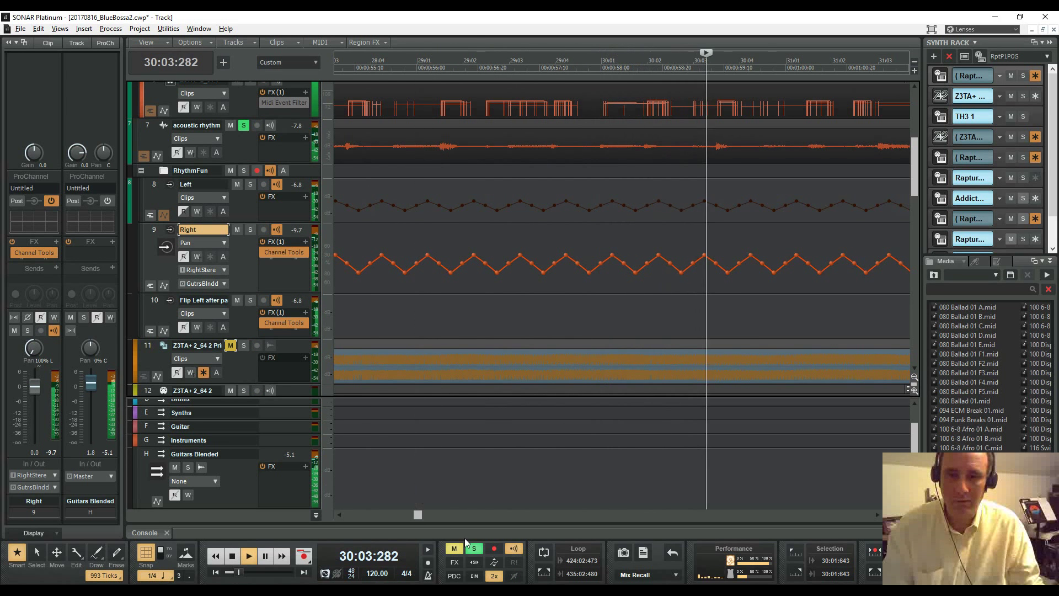
{"action": "key", "text": "space"}
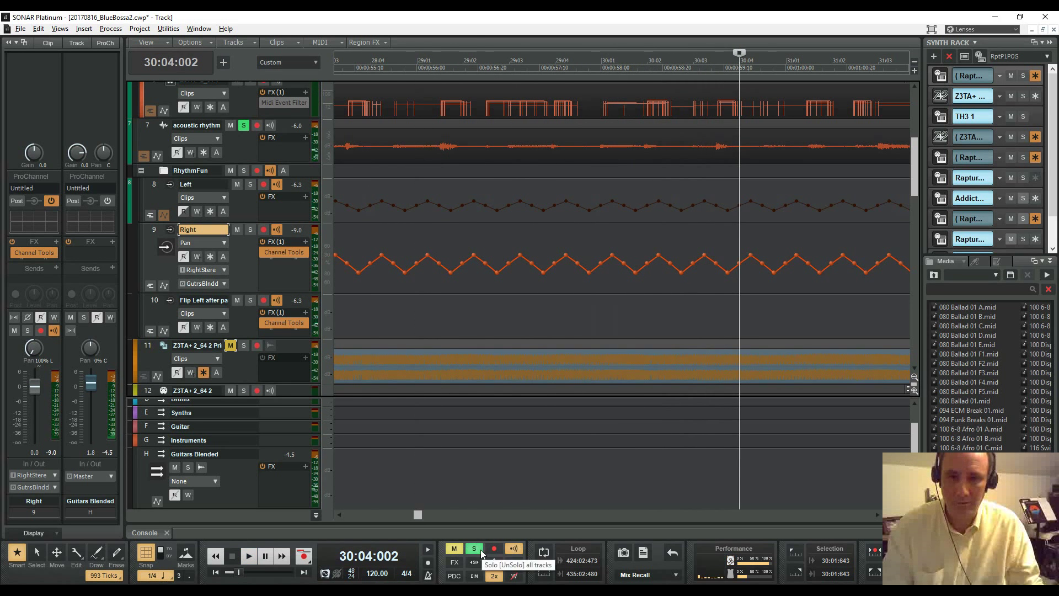
{"action": "left_click", "coordinate": [514, 563]}
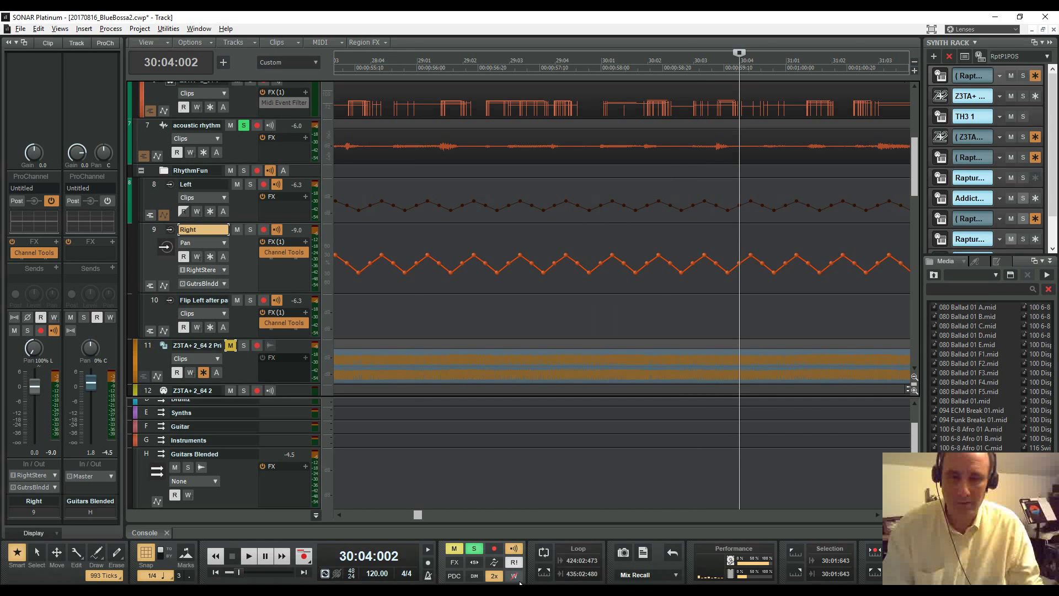
{"action": "key", "text": "space"}
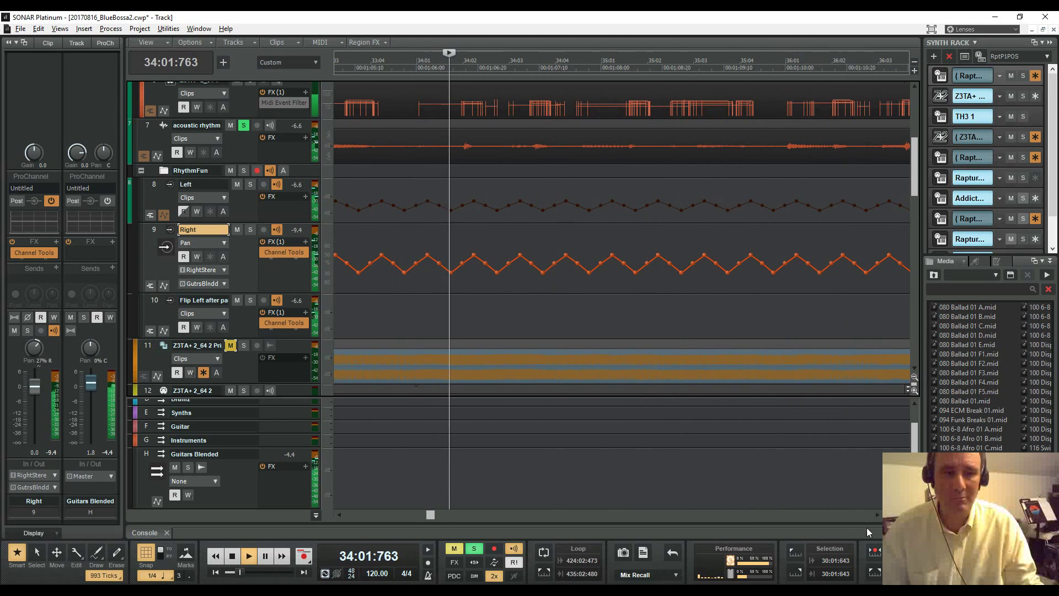
Select the whole pan envelope on the Right track and delete it
{"action": "mouse_move", "coordinate": [841, 504]}
{"action": "left_click_drag", "start_coordinate": [841, 504], "coordinate": [815, 507]}
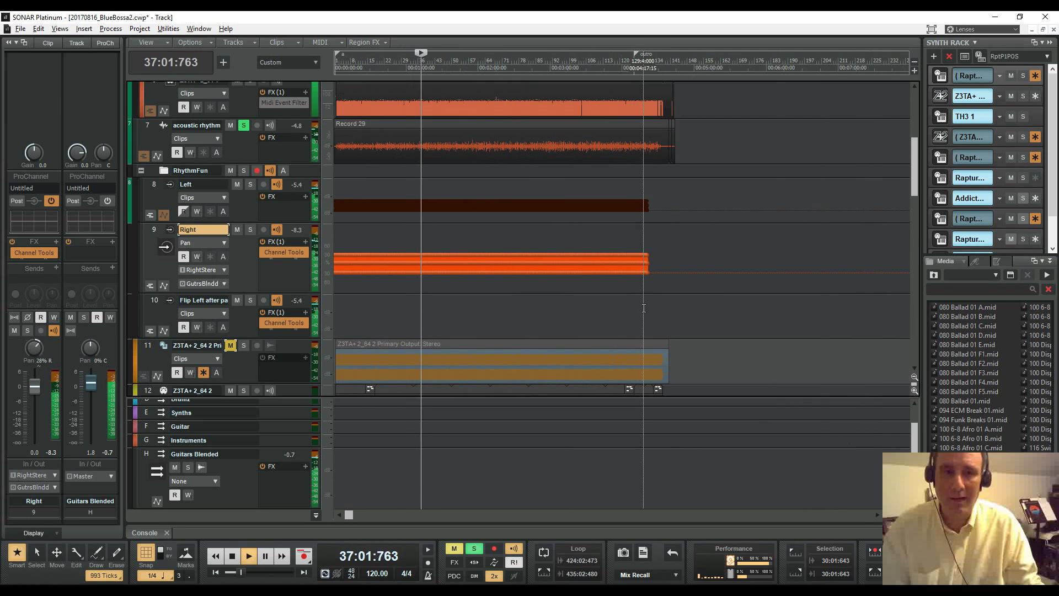
{"action": "left_click_drag", "start_coordinate": [657, 285], "coordinate": [253, 246]}
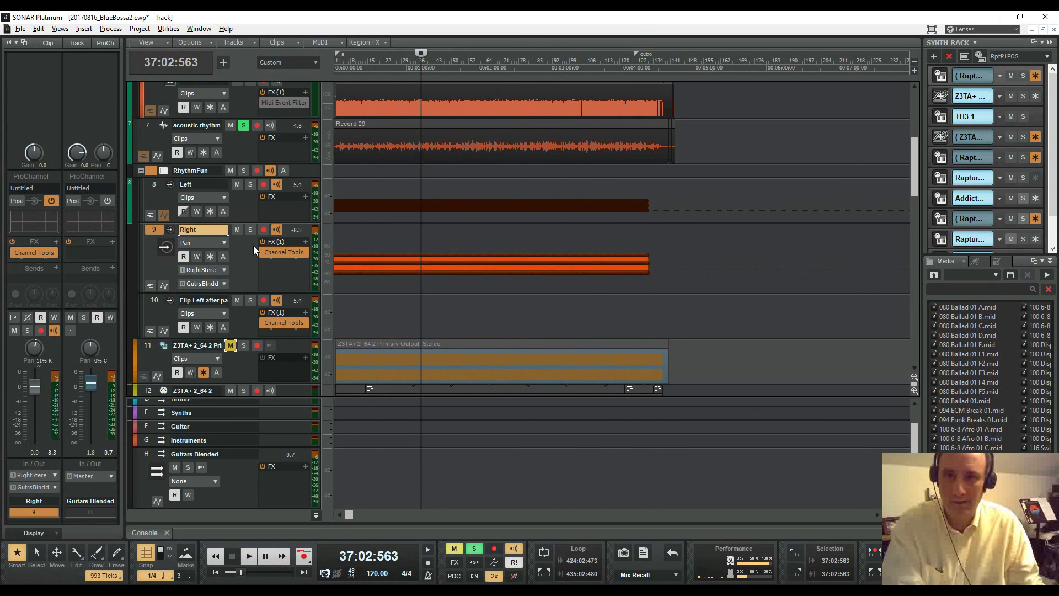
{"action": "key", "text": "Delete"}
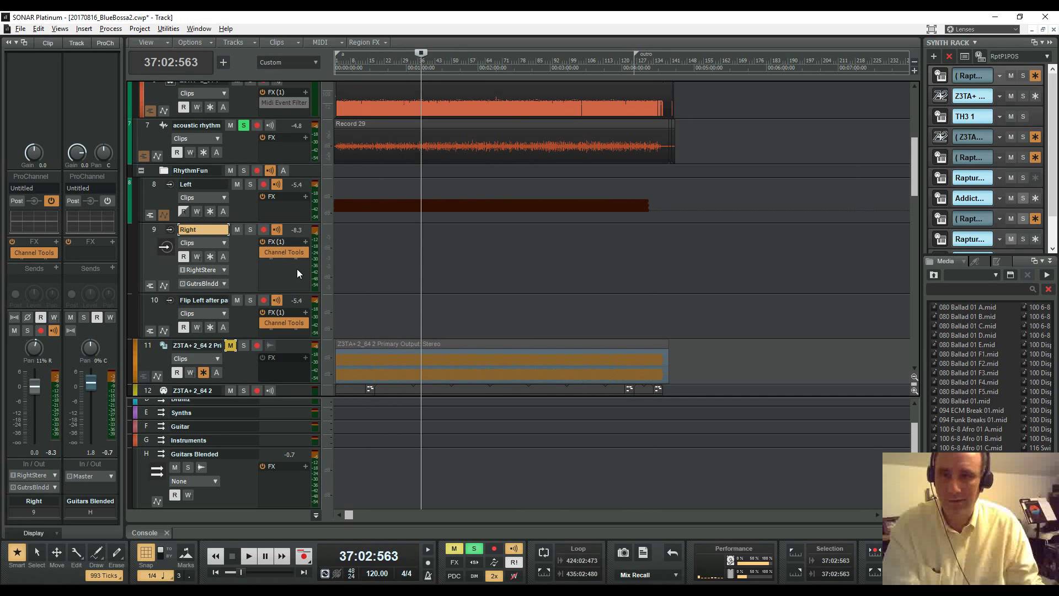
Select the Right track, choose a waveform shape for the Draw tool, and place the playhead at 1:04:000
{"action": "left_click", "coordinate": [151, 228]}
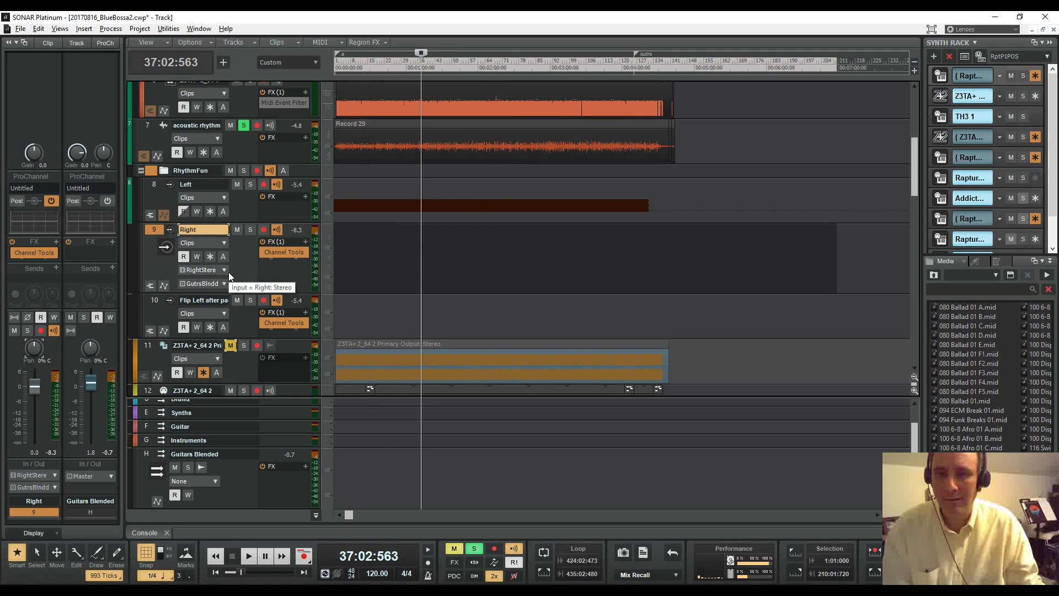
{"action": "key", "text": "t"}
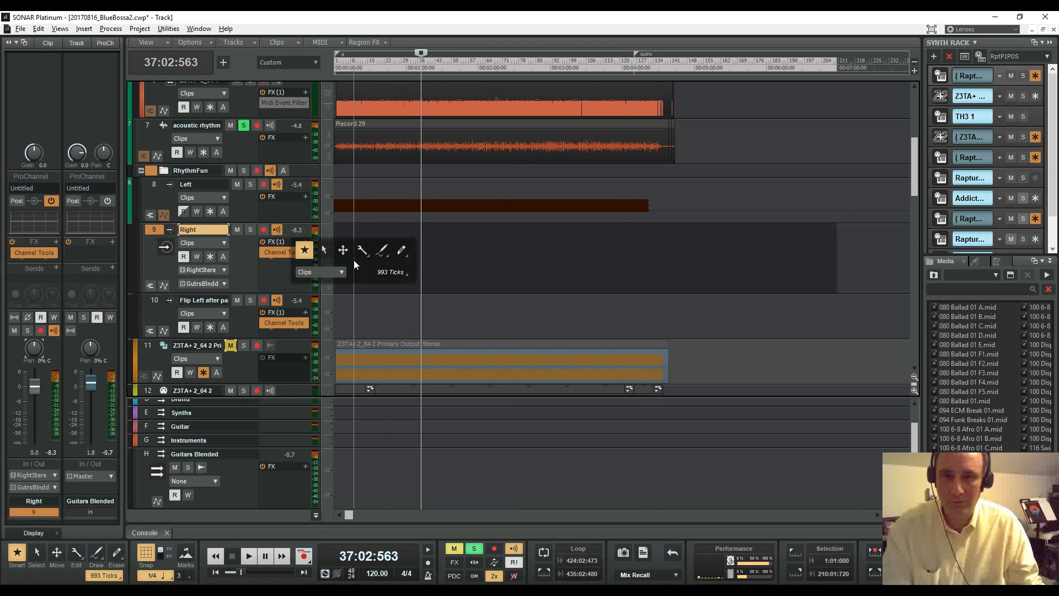
{"action": "left_click", "coordinate": [382, 255]}
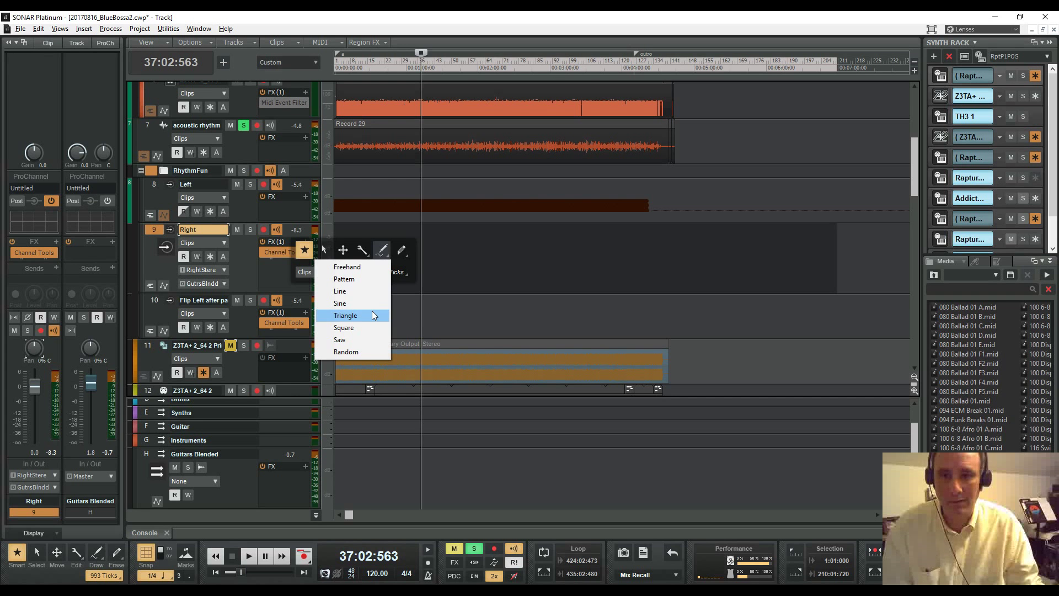
{"action": "left_click", "coordinate": [369, 344]}
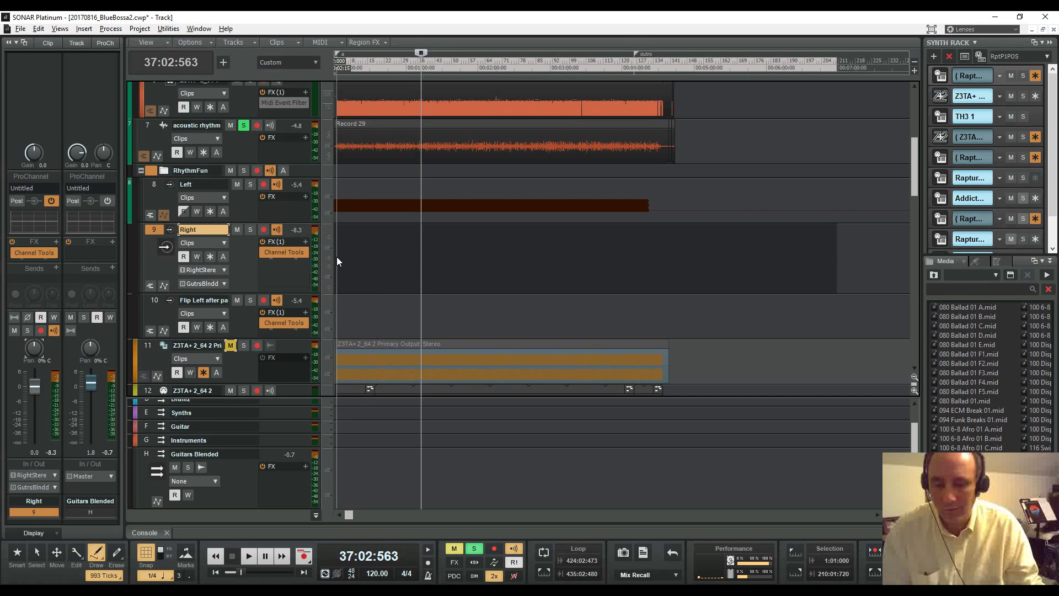
{"action": "key", "text": "w"}
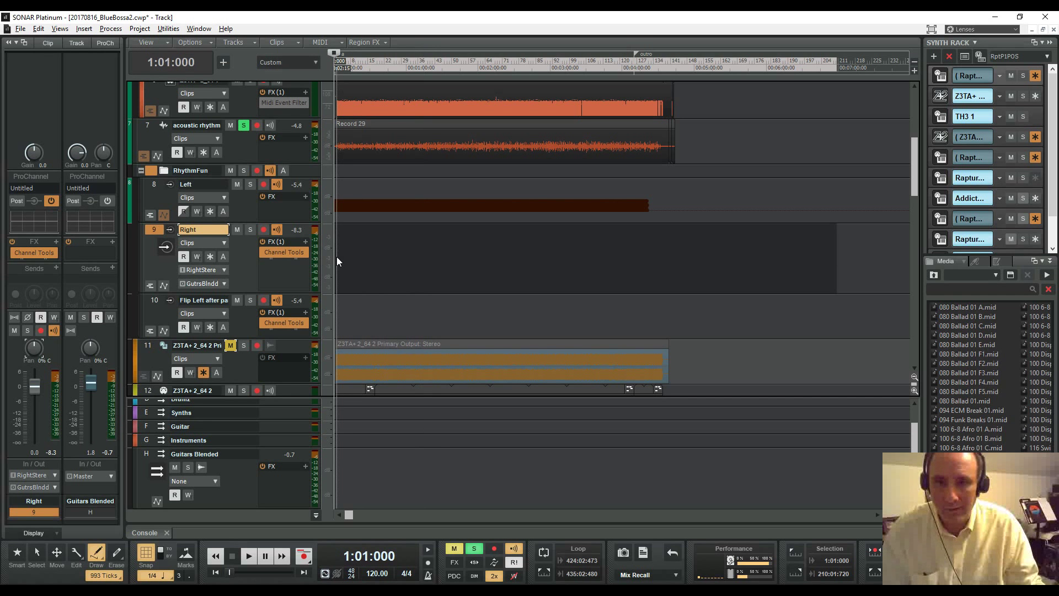
{"action": "left_click", "coordinate": [335, 257]}
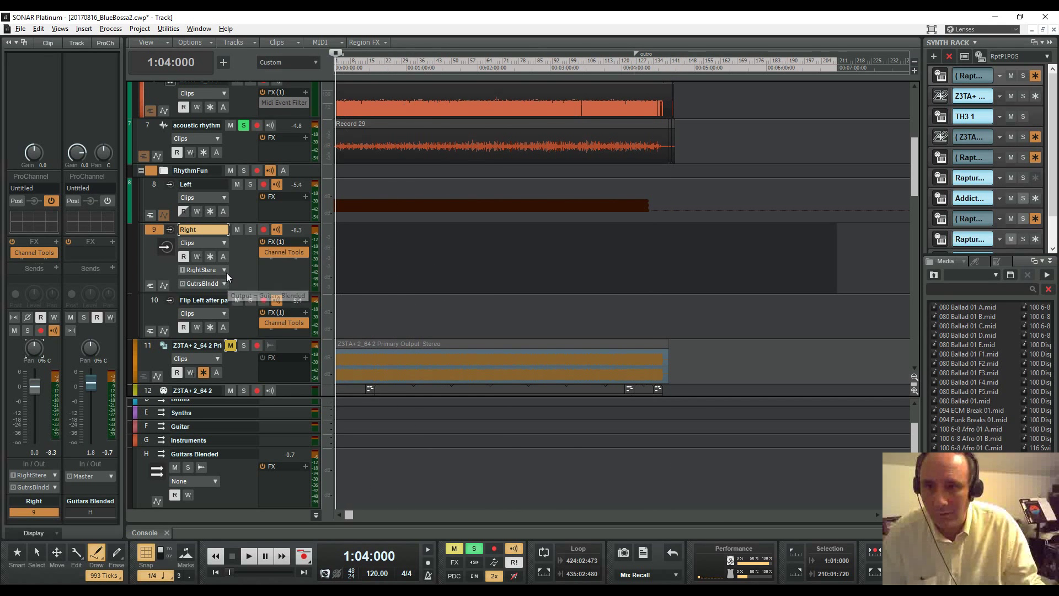
Set the Right track's edit filter to Pan automation and draw a nearly full-range pan waveform across the song
{"action": "right_click", "coordinate": [230, 250]}
{"action": "mouse_move", "coordinate": [247, 282]}
{"action": "left_click", "coordinate": [175, 292]}
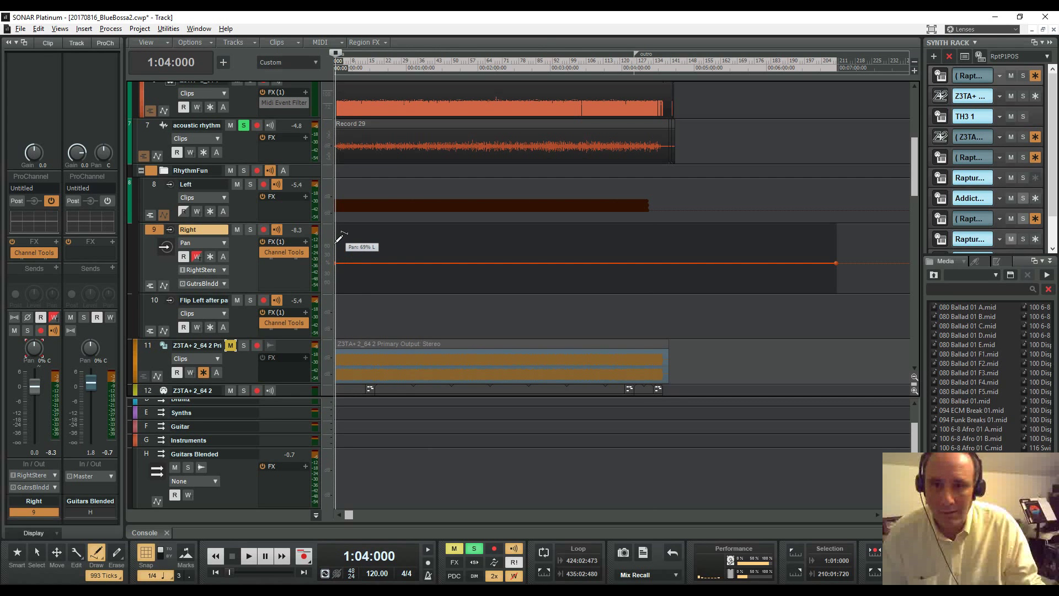
{"action": "left_click_drag", "start_coordinate": [338, 231], "coordinate": [679, 236]}
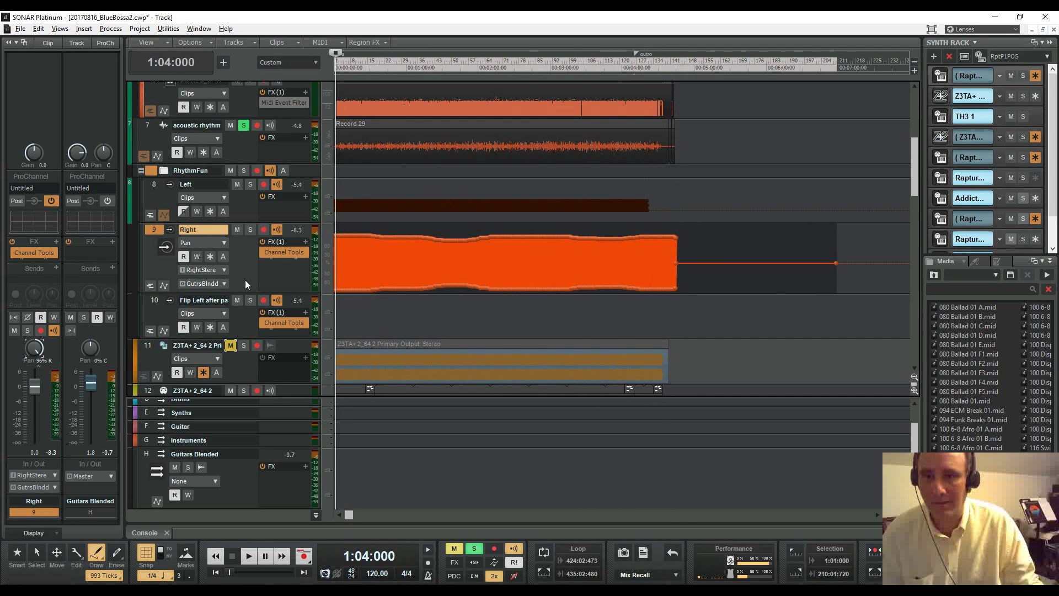
Show the Right track's automation lane and select its Pan envelope
{"action": "left_click", "coordinate": [164, 286]}
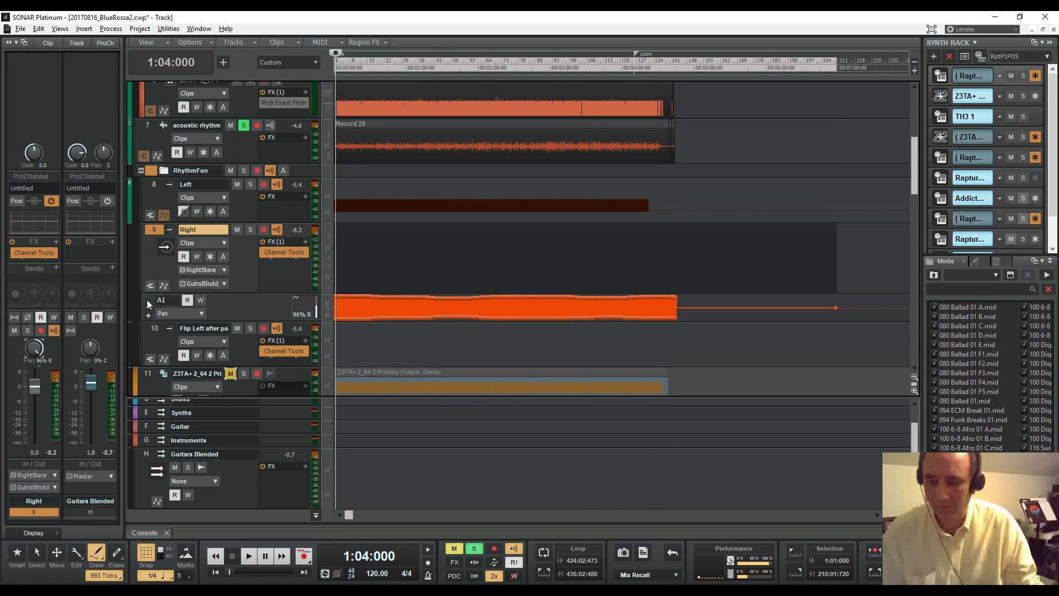
{"action": "left_click", "coordinate": [147, 299]}
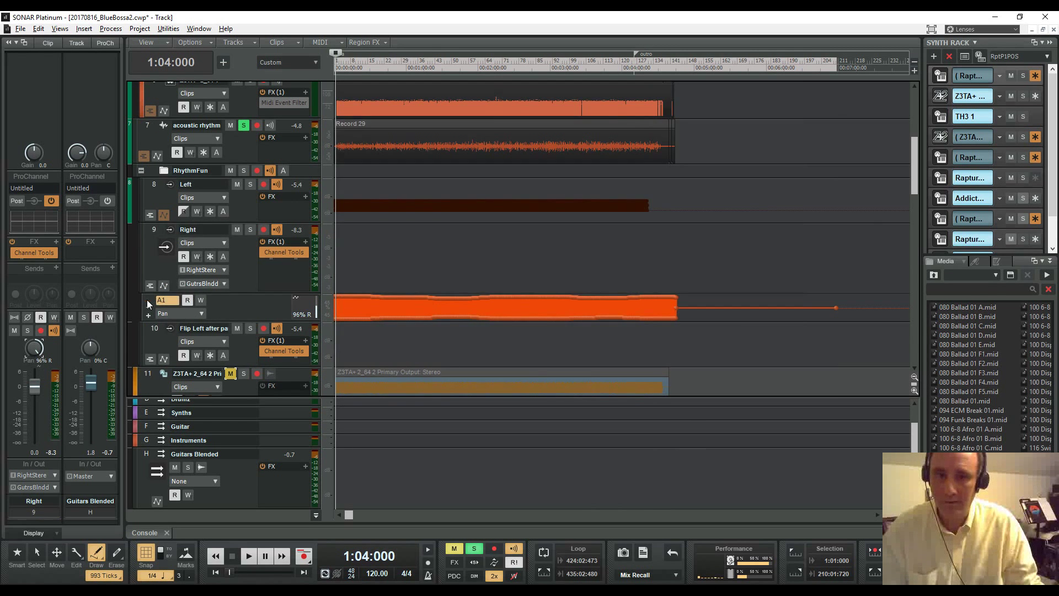
{"action": "left_click", "coordinate": [147, 300]}
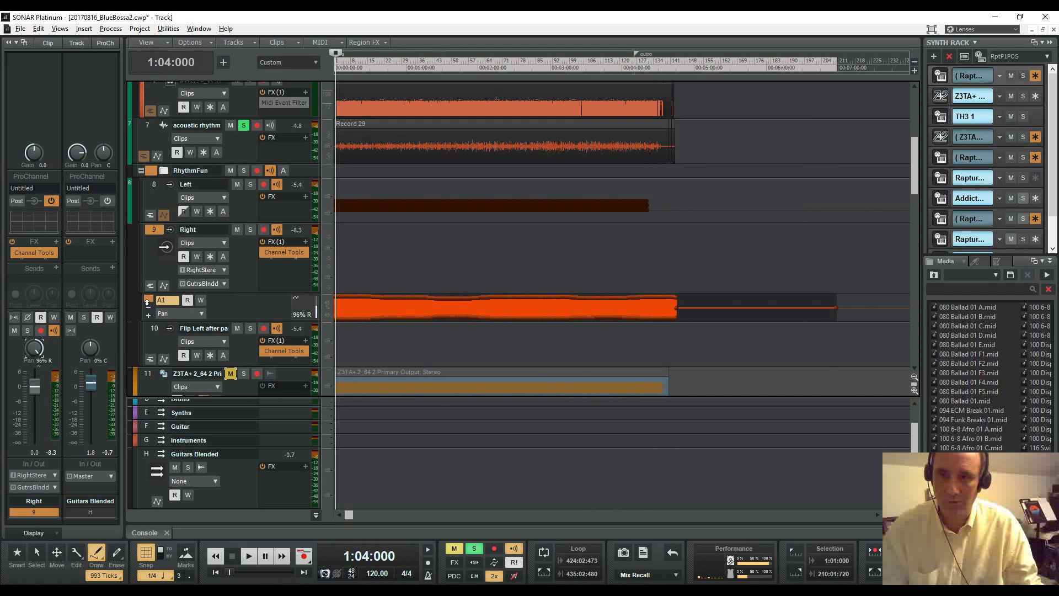
Show the Left track's automation lane, select its Pan envelope, and try to delete it
{"action": "left_click", "coordinate": [153, 213]}
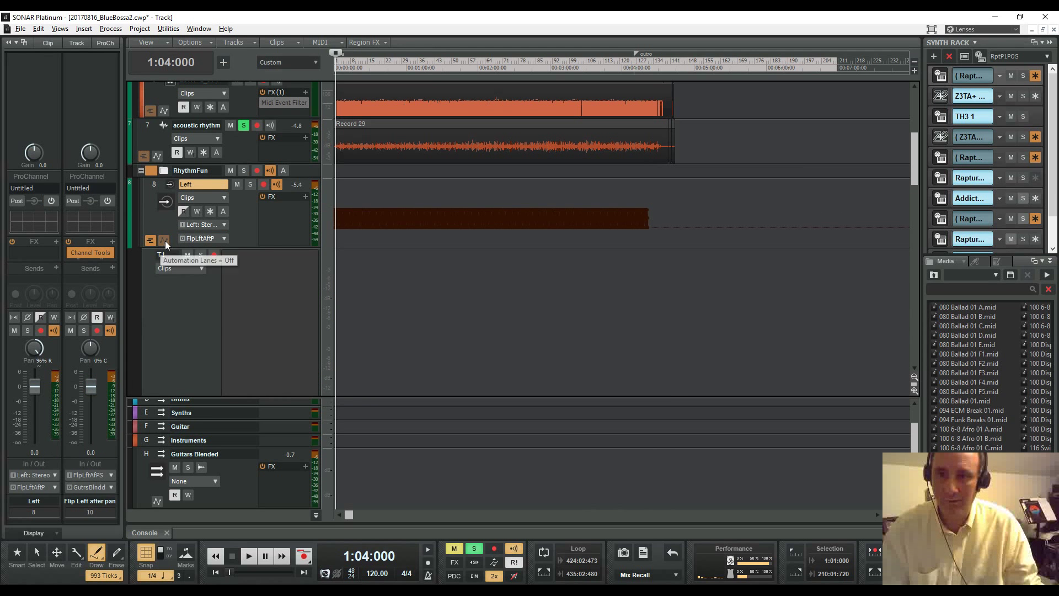
{"action": "left_click", "coordinate": [164, 240]}
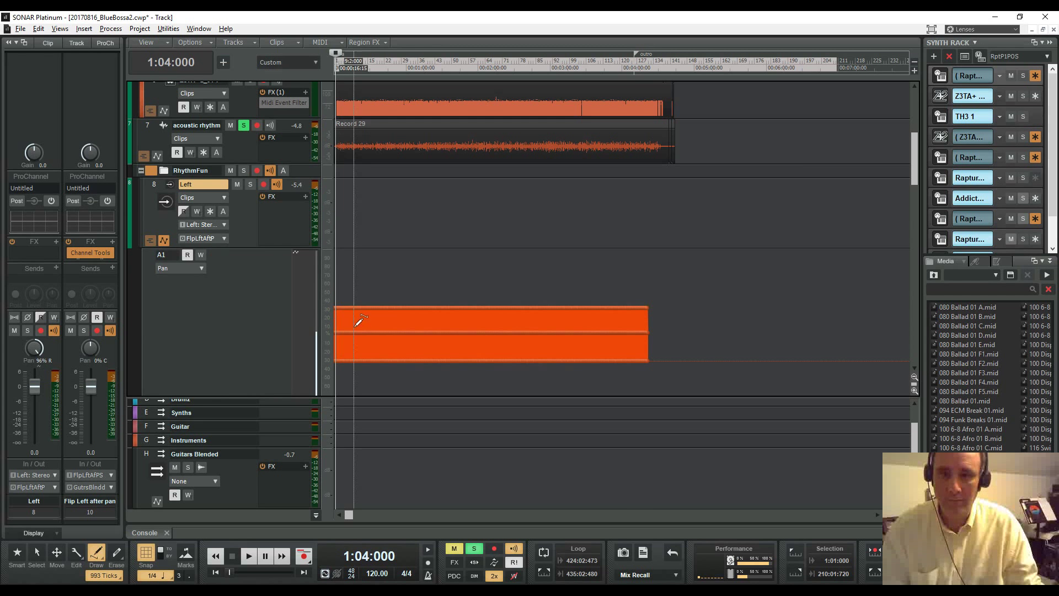
{"action": "left_click", "coordinate": [147, 256]}
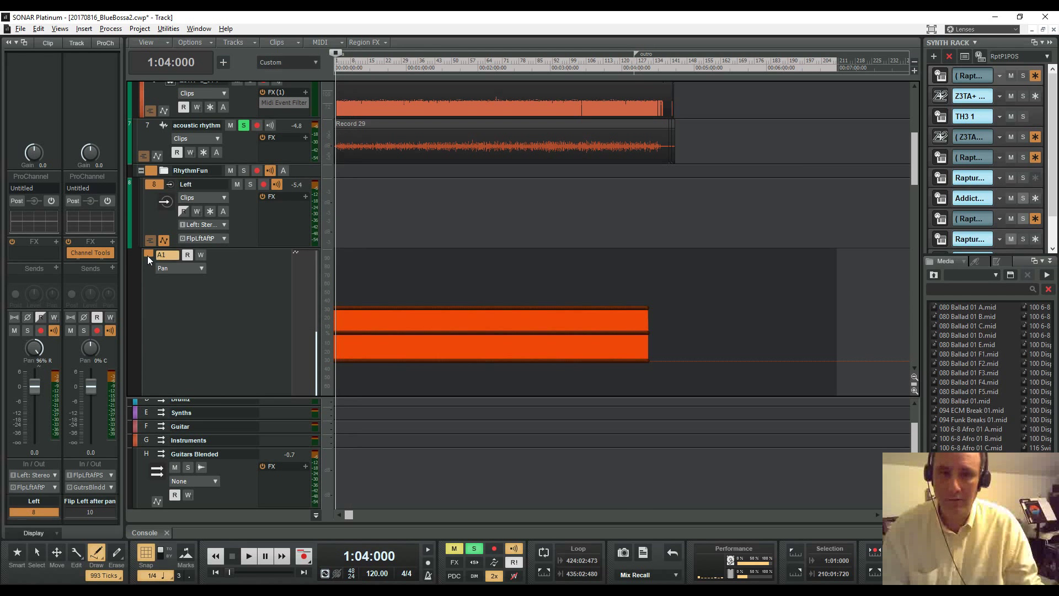
{"action": "key", "text": "Delete"}
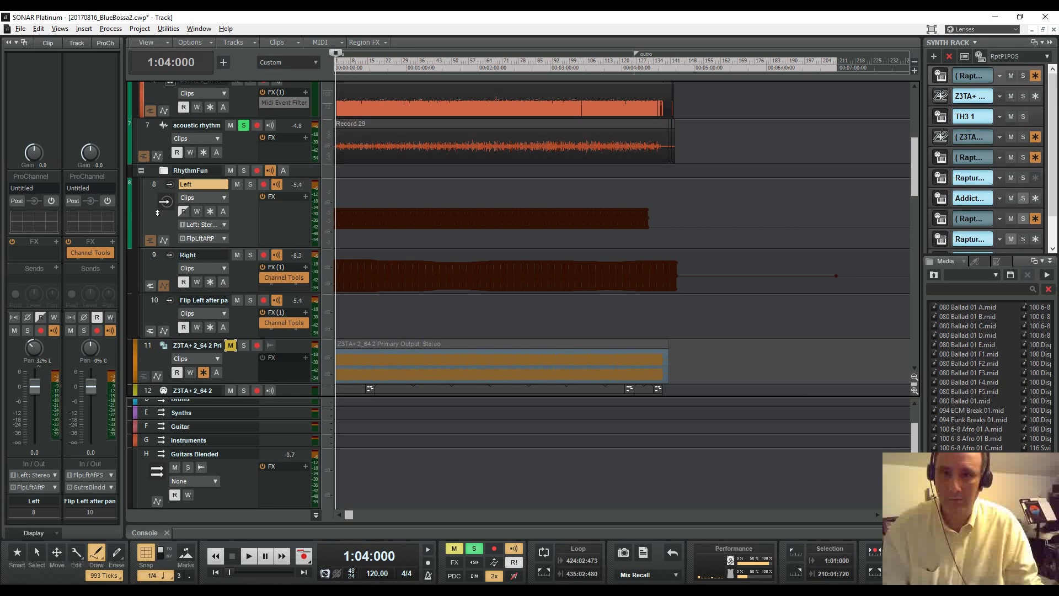
Return to the song's start and delete the Pan envelope in the Left track's automation lane
{"action": "left_click", "coordinate": [163, 241]}
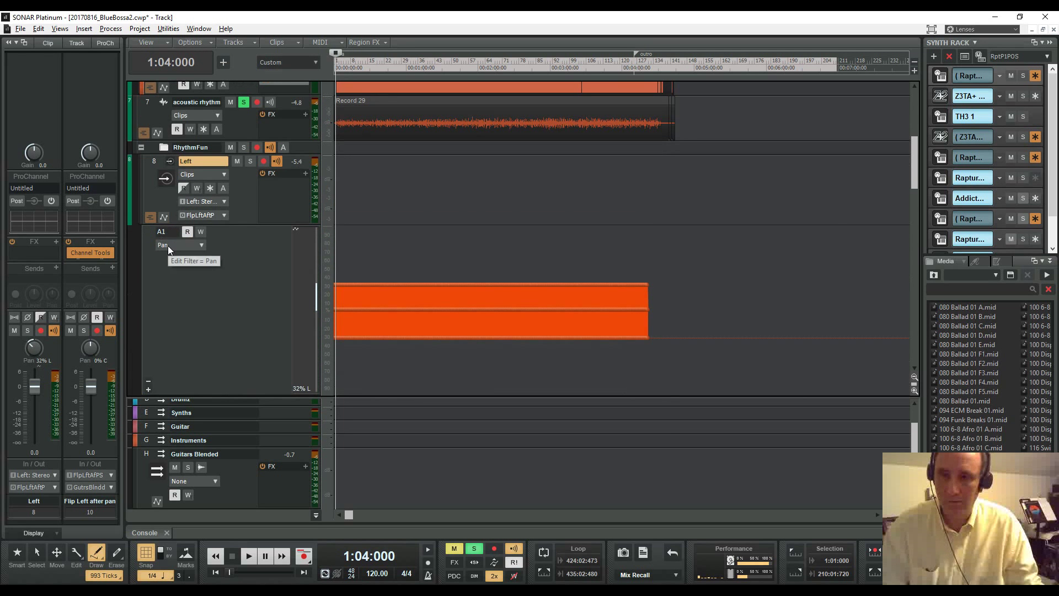
{"action": "key", "text": "w"}
{"action": "left_click", "coordinate": [148, 232]}
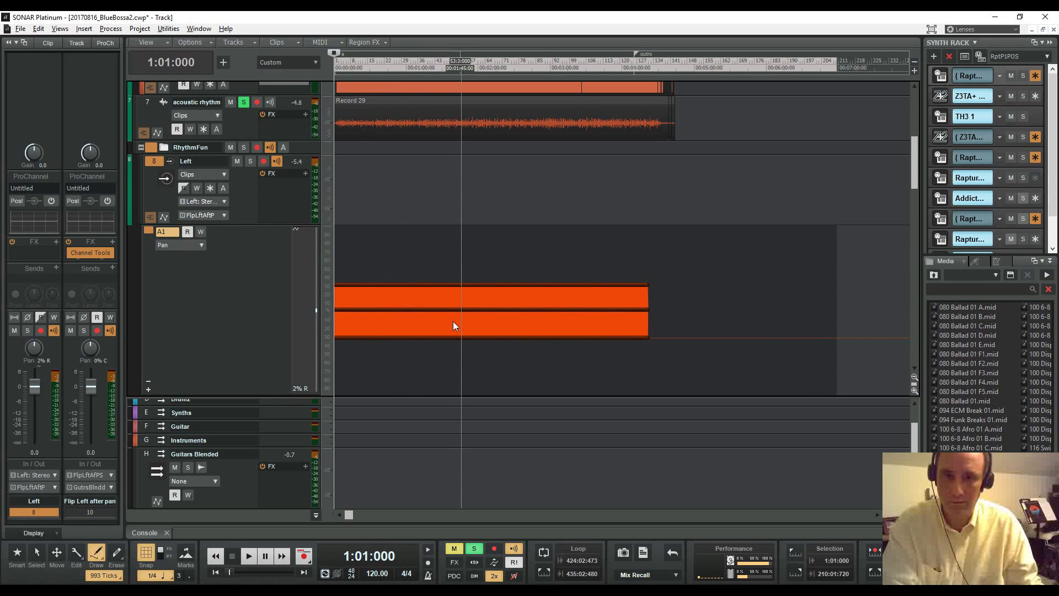
{"action": "right_click", "coordinate": [401, 284]}
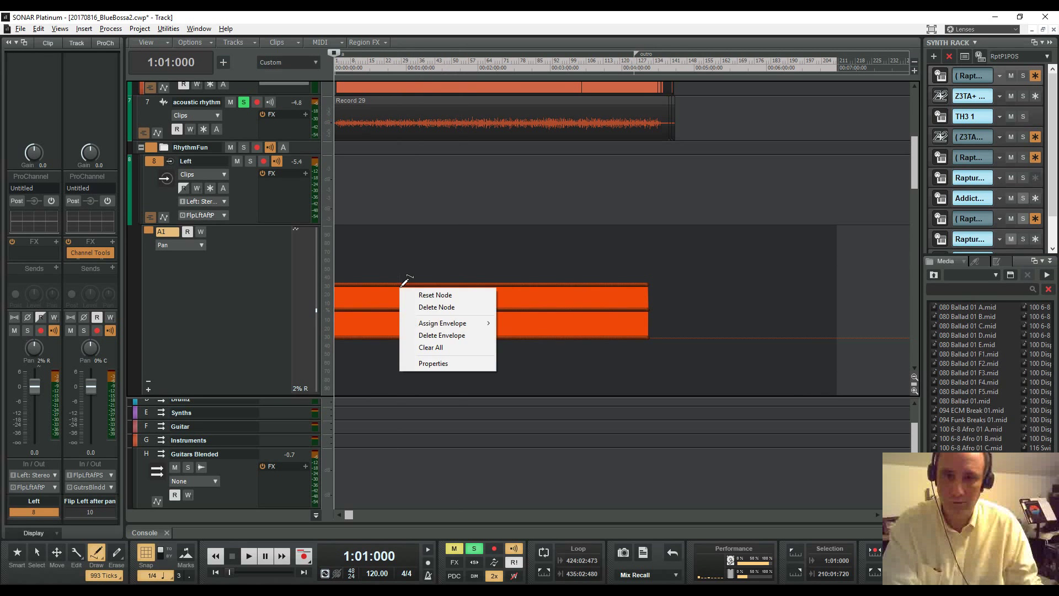
{"action": "left_click", "coordinate": [429, 332]}
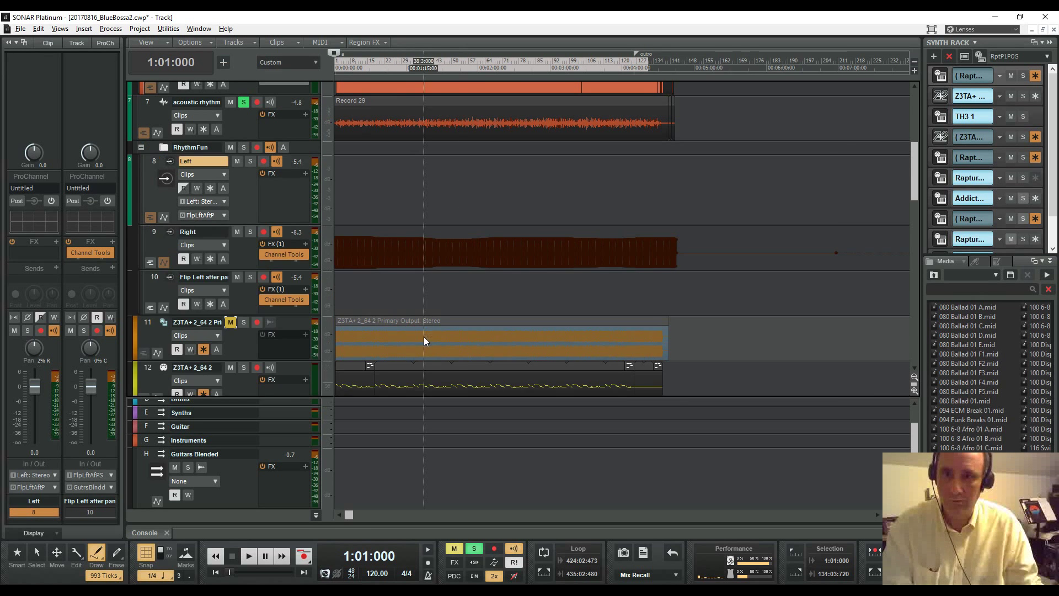
Paste the Right track's copied pan automation onto the Left track and show Pan in its edit filter
{"action": "left_click", "coordinate": [151, 165]}
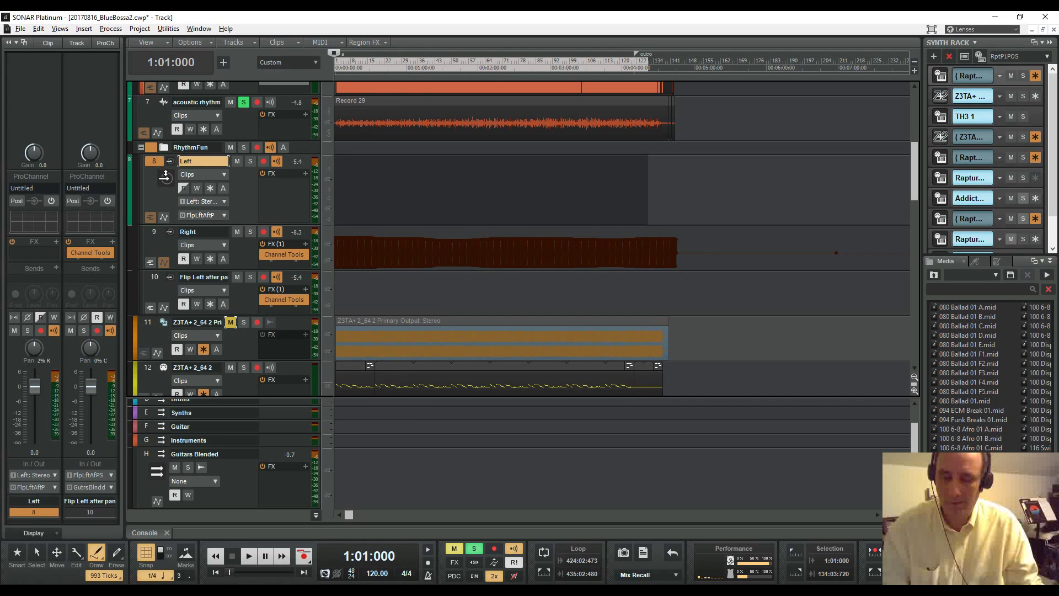
{"action": "scroll", "coordinate": [182, 175], "scroll_direction": "down", "scroll_amount": 1}
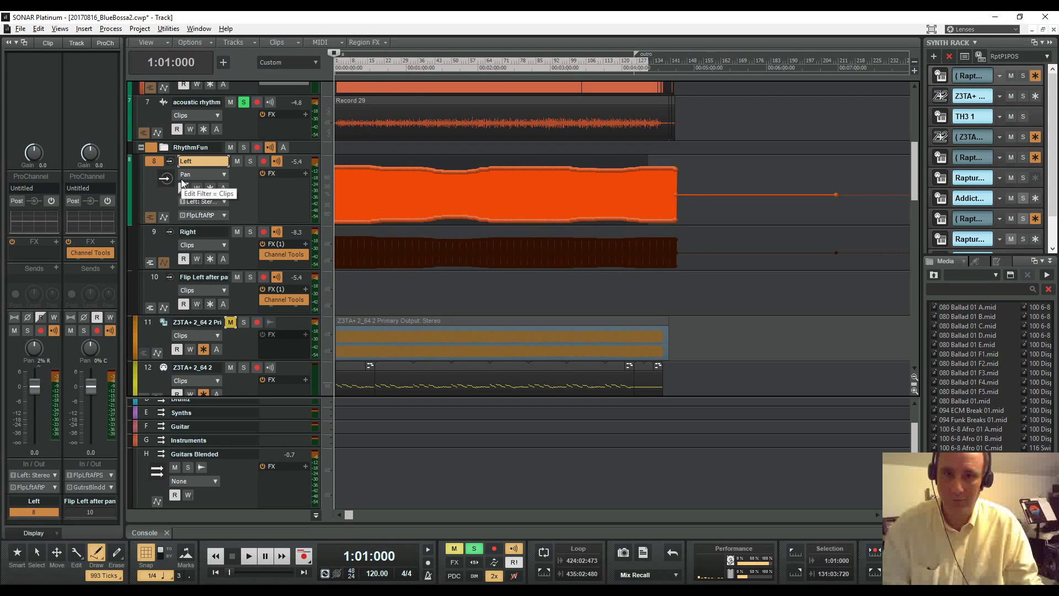
Play the pasted sawtooth pan automation on the Left track from around 8:04:000, viewed at beat level
{"action": "left_click_drag", "start_coordinate": [355, 44], "coordinate": [619, 61]}
{"action": "left_click_drag", "start_coordinate": [363, 65], "coordinate": [500, 85]}
{"action": "left_click", "coordinate": [355, 72]}
{"action": "key", "text": "space"}
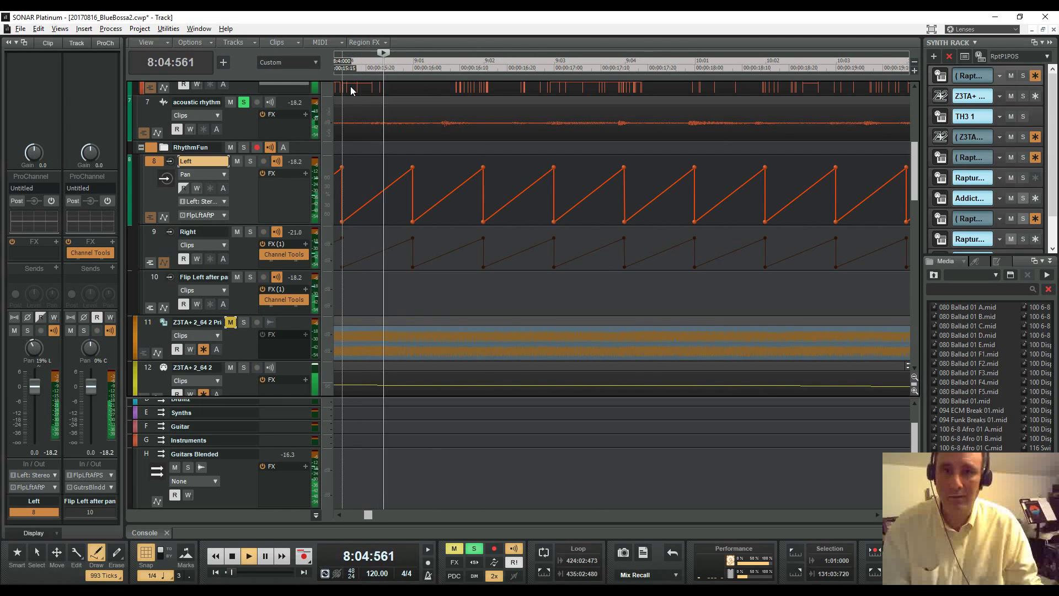
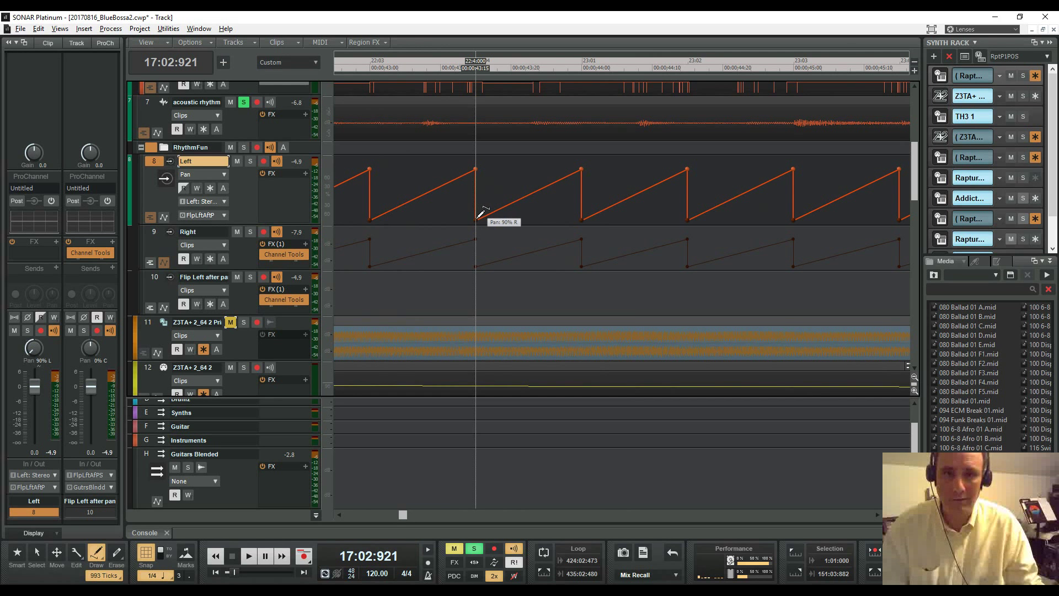
Switch to the Smart tool and try to move the low pan node at 143:03 later on the Left track
{"action": "key", "text": "t"}
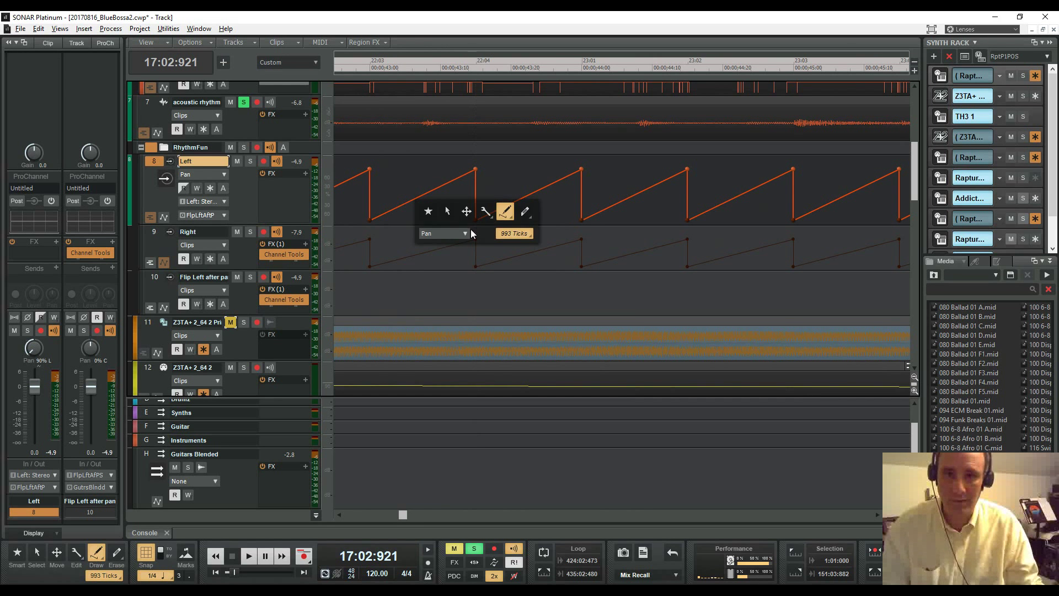
{"action": "left_click", "coordinate": [429, 212]}
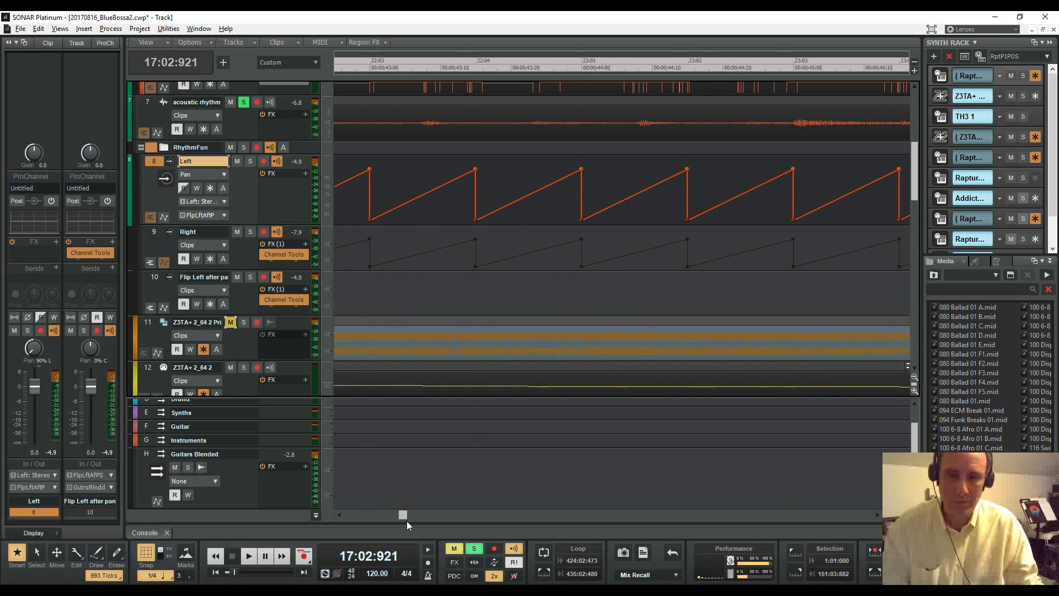
{"action": "left_click_drag", "start_coordinate": [403, 514], "coordinate": [704, 504]}
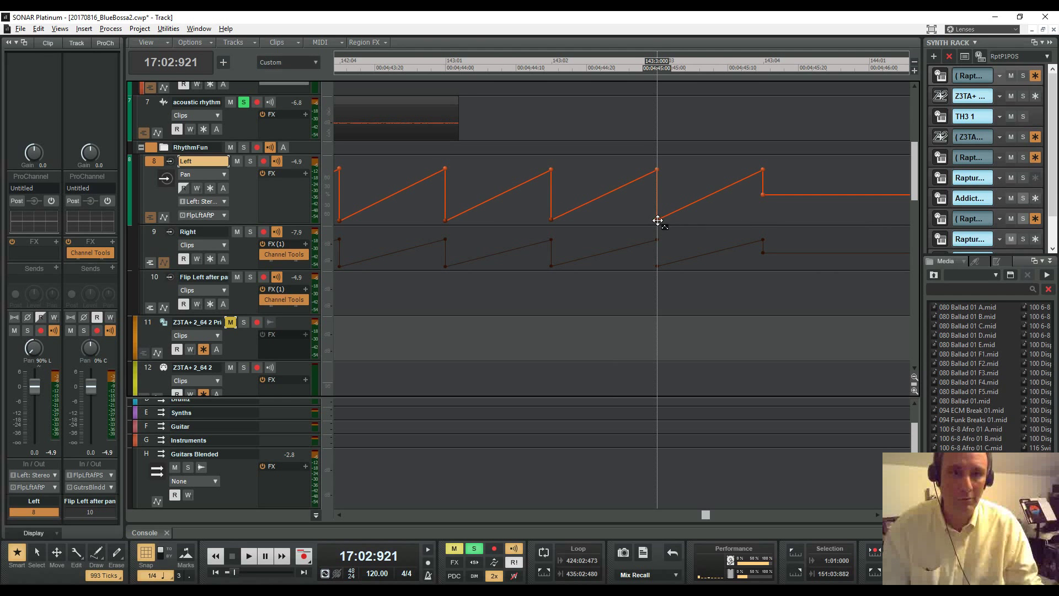
{"action": "left_click_drag", "start_coordinate": [658, 221], "coordinate": [722, 211]}
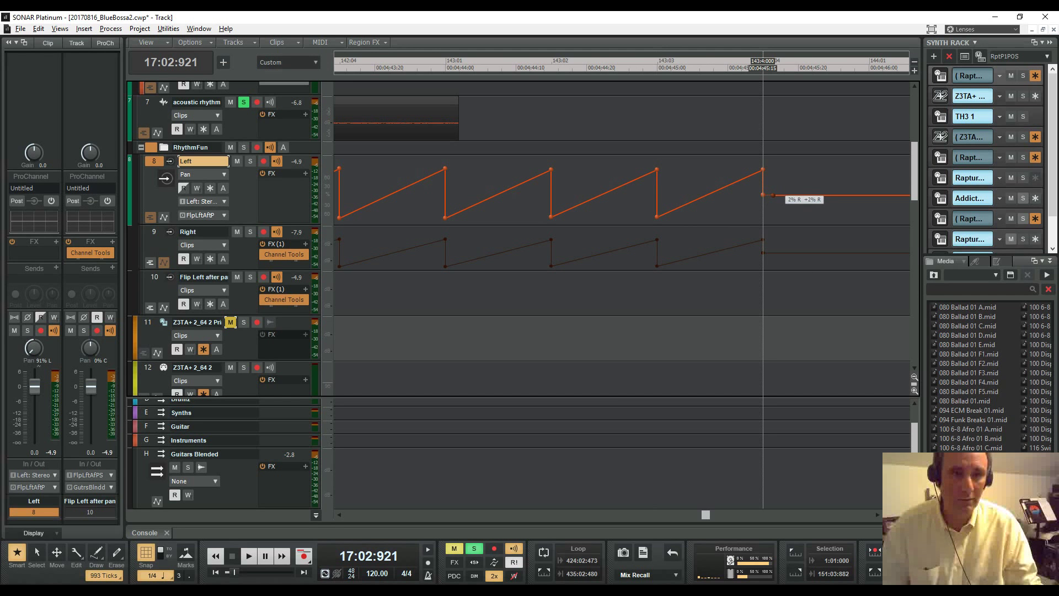
Move the Left track's closing pan nodes slightly past 143:04 and try shifting the low node at 143:03 later
{"action": "left_click", "coordinate": [777, 217]}
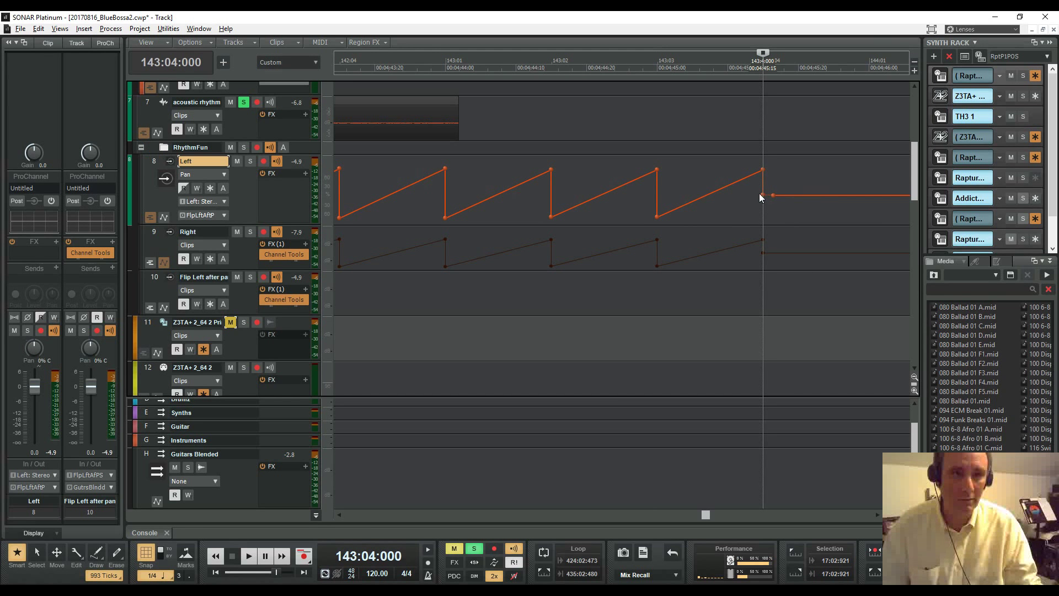
{"action": "left_click", "coordinate": [761, 195]}
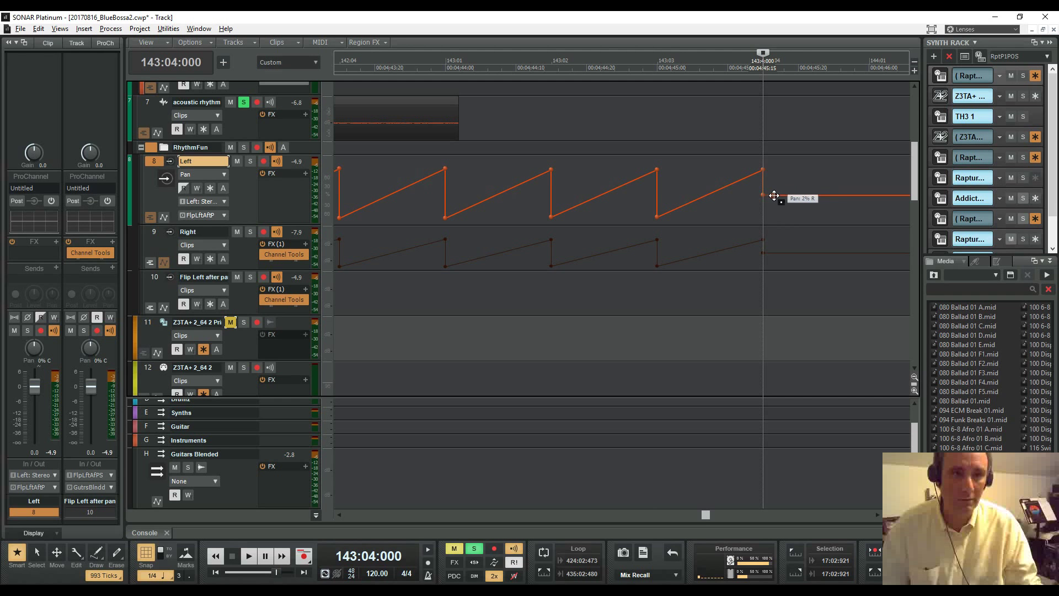
{"action": "left_click_drag", "start_coordinate": [774, 195], "coordinate": [808, 205]}
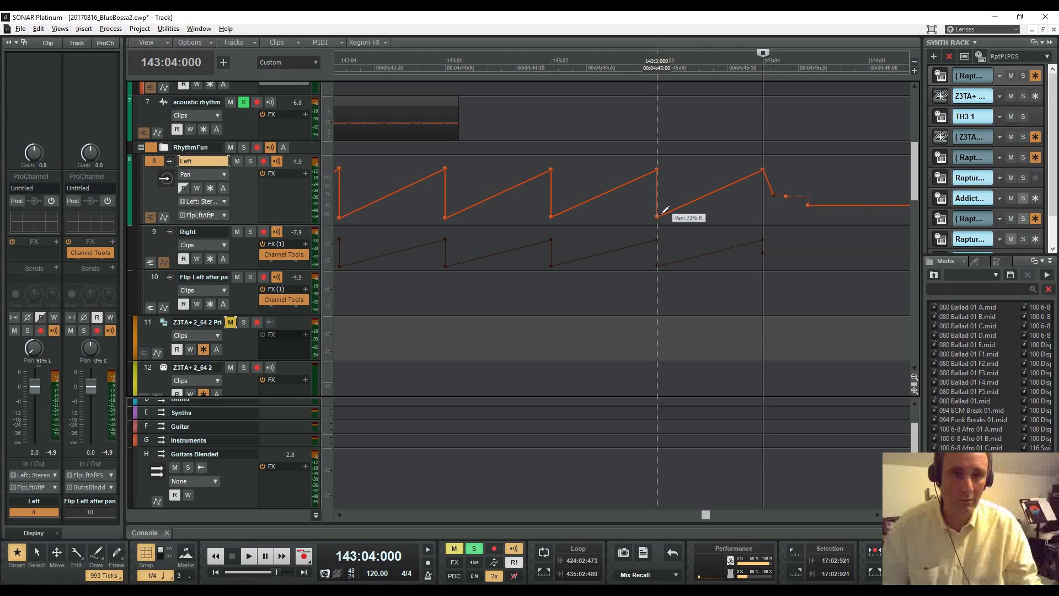
{"action": "left_click_drag", "start_coordinate": [656, 216], "coordinate": [676, 215]}
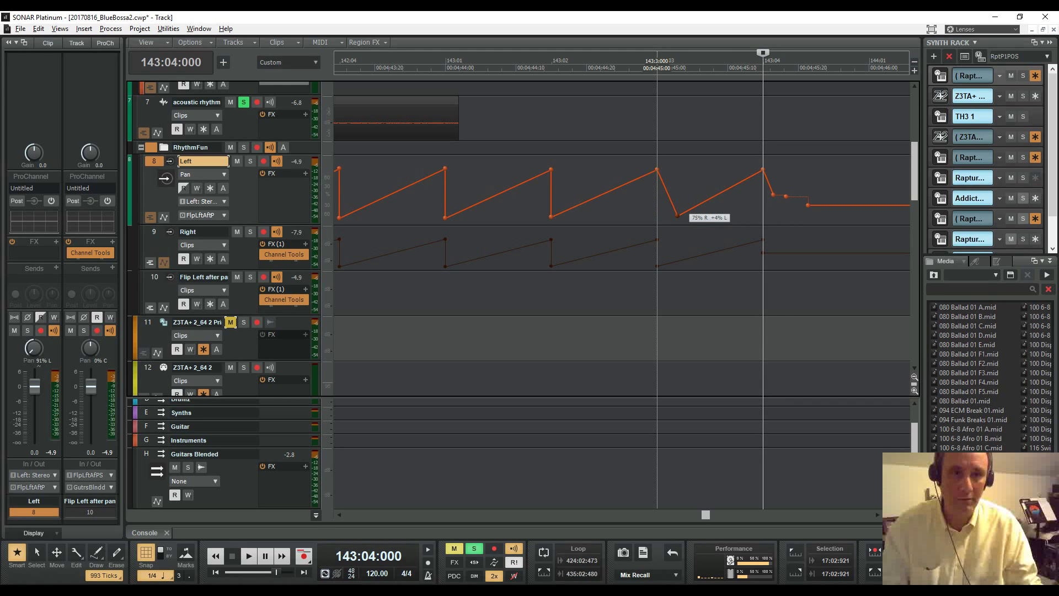
Try to select the Left track's low pan nodes from the end of the song back to its start
{"action": "key", "text": "ctrl+a"}
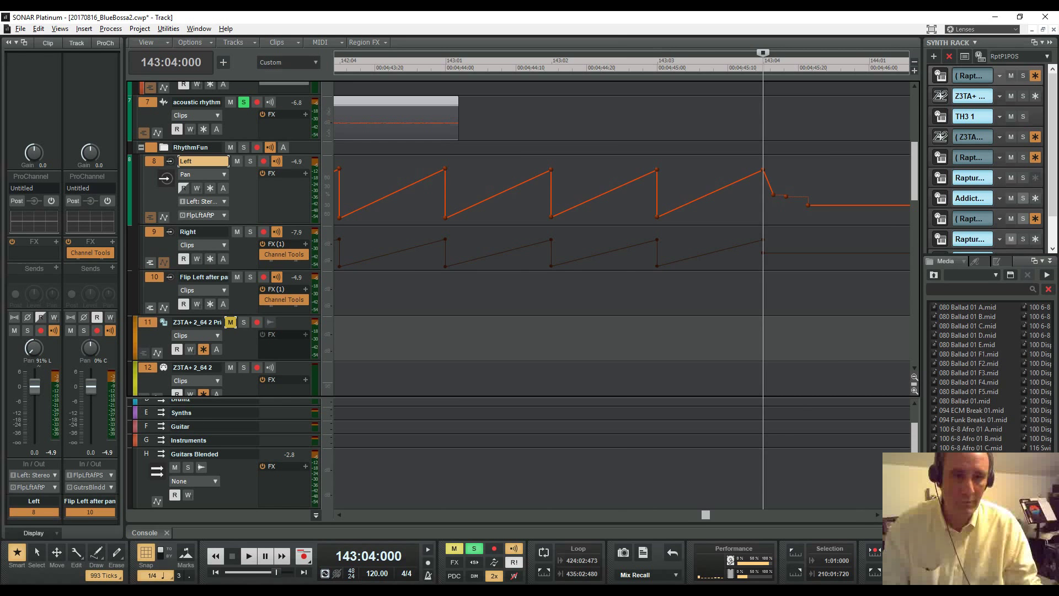
{"action": "scroll", "coordinate": [606, 251], "scroll_direction": "down", "scroll_amount": 5}
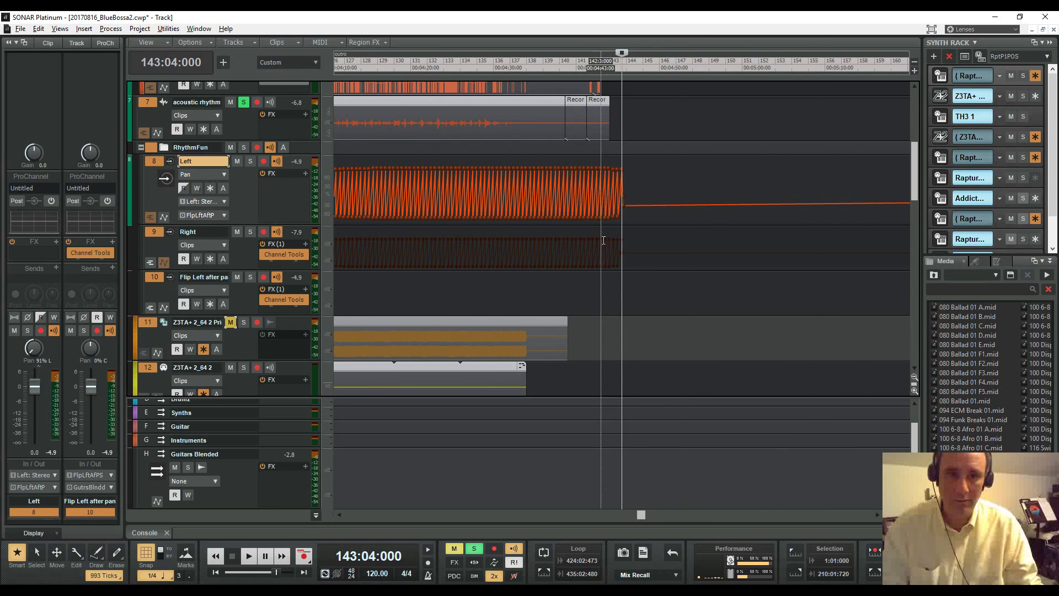
{"action": "left_click_drag", "start_coordinate": [624, 213], "coordinate": [123, 222]}
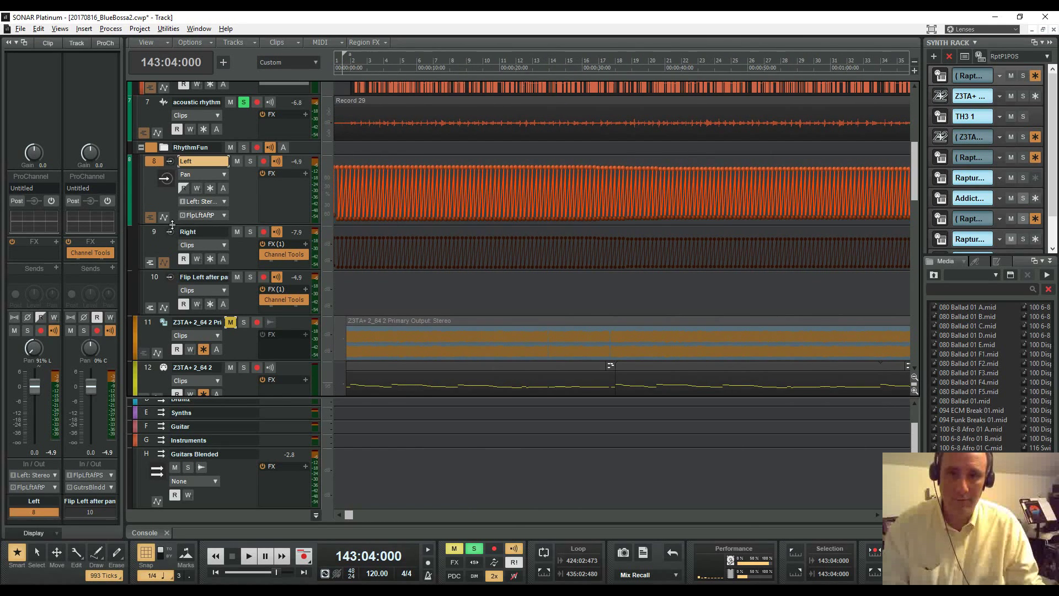
Select the first low pan node at the start of the Left track and place the playhead at 1:01:000
{"action": "left_click_drag", "start_coordinate": [362, 47], "coordinate": [874, 57]}
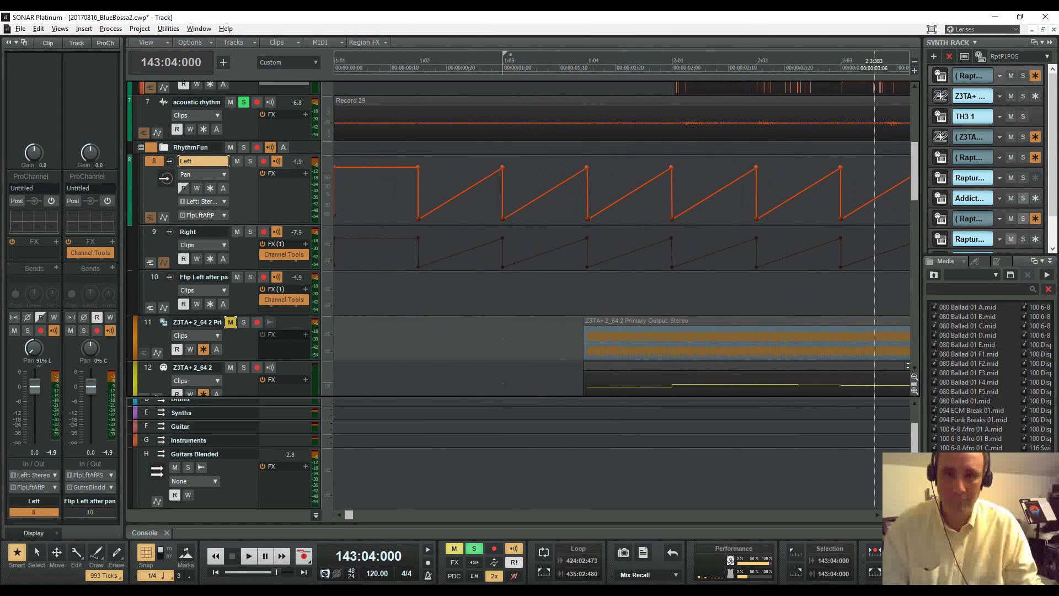
{"action": "left_click", "coordinate": [337, 216]}
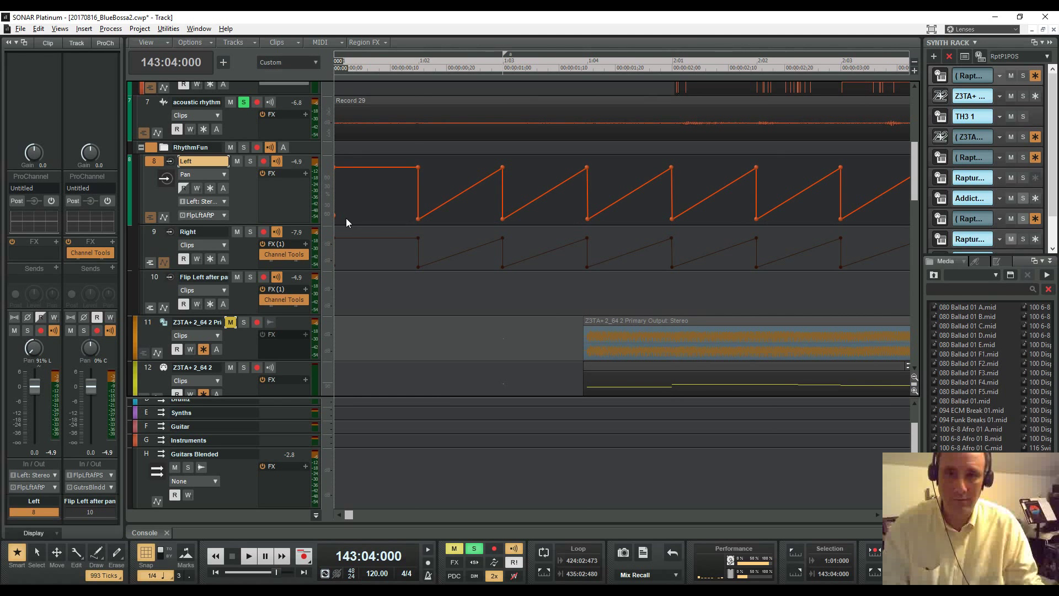
{"action": "left_click", "coordinate": [346, 218]}
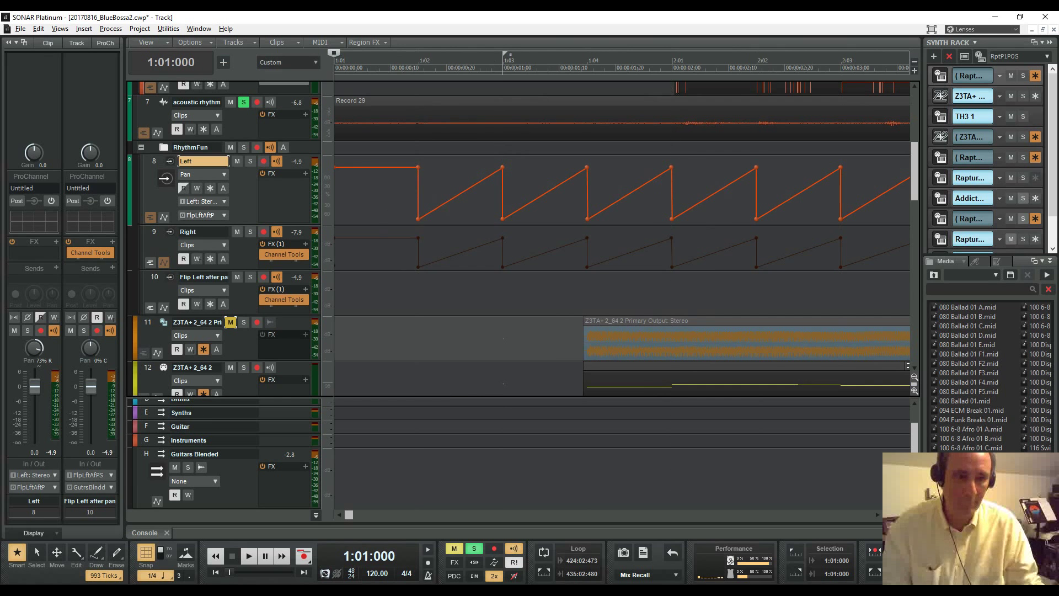
Select the Left track's low pan nodes across the song and shift them about a quarter beat later to slope the drops
{"action": "left_click_drag", "start_coordinate": [852, 504], "coordinate": [802, 504]}
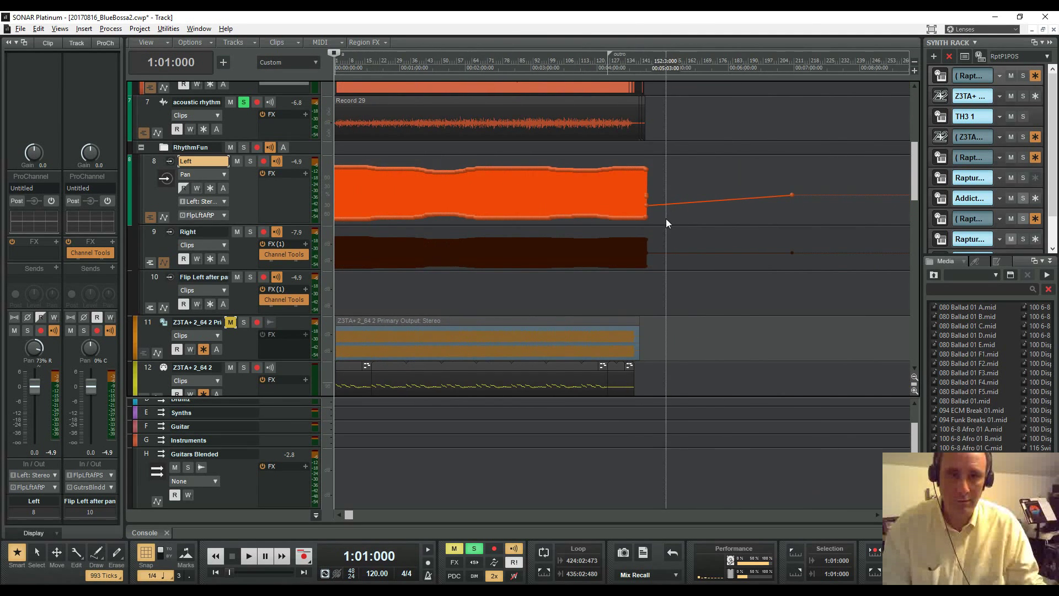
{"action": "left_click_drag", "start_coordinate": [653, 212], "coordinate": [88, 227]}
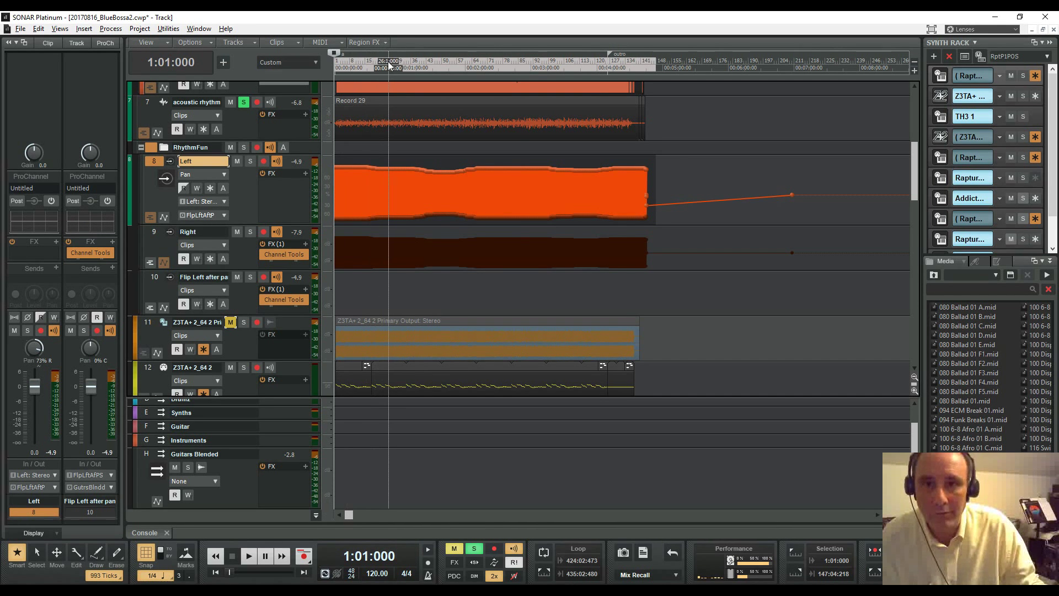
{"action": "left_click_drag", "start_coordinate": [388, 53], "coordinate": [550, 219]}
Play the reshaped pan automation on the Left track from 25:03:000
{"action": "left_click", "coordinate": [421, 171]}
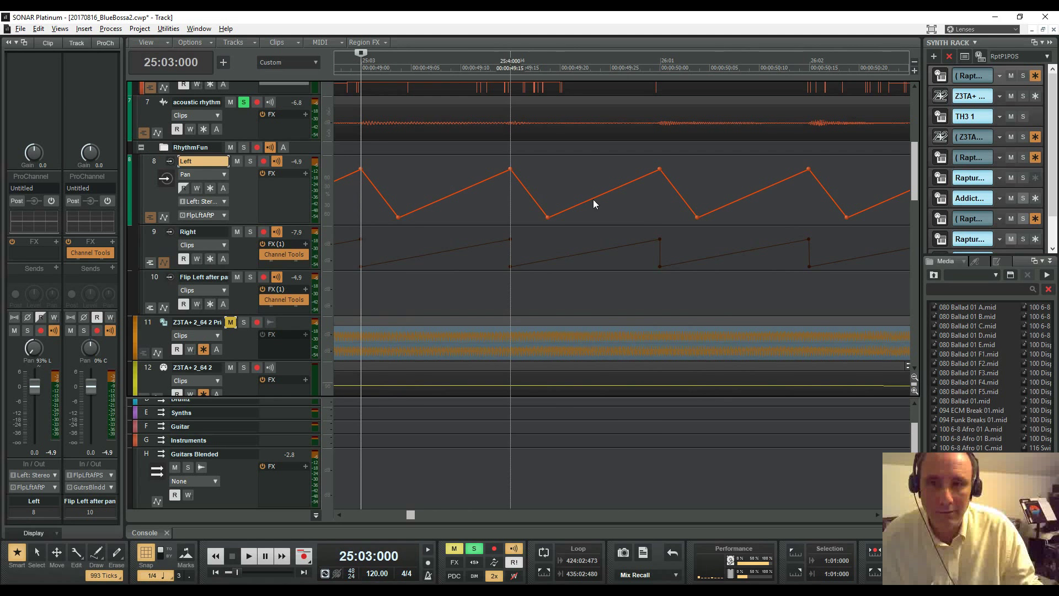
{"action": "key", "text": "space"}
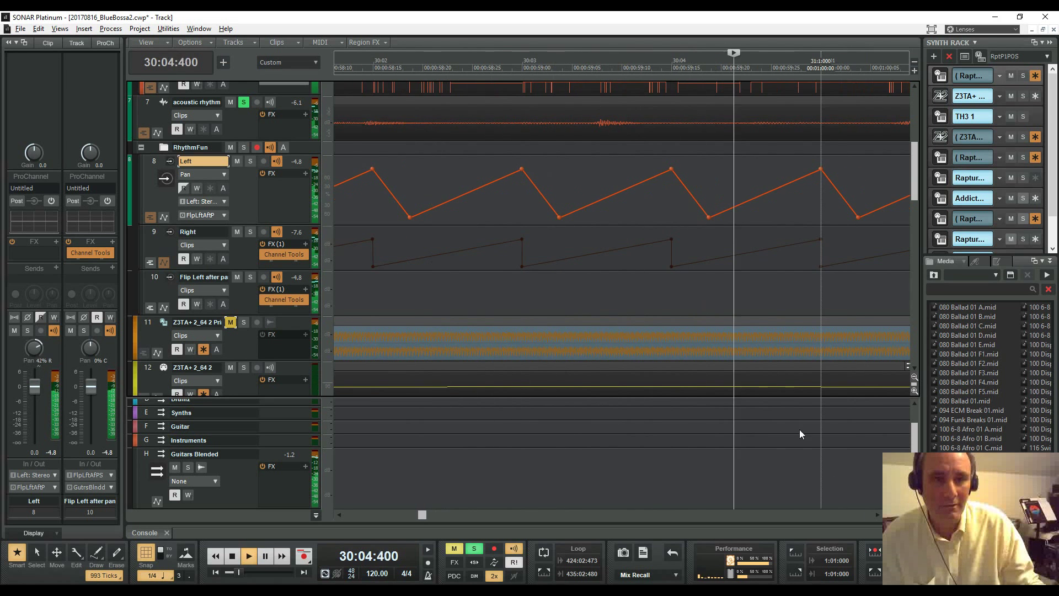
{"action": "mouse_move", "coordinate": [827, 503]}
{"action": "left_mouse_down"}
{"action": "mouse_move", "coordinate": [842, 503]}
{"action": "mouse_move", "coordinate": [823, 499]}
{"action": "left_mouse_up"}
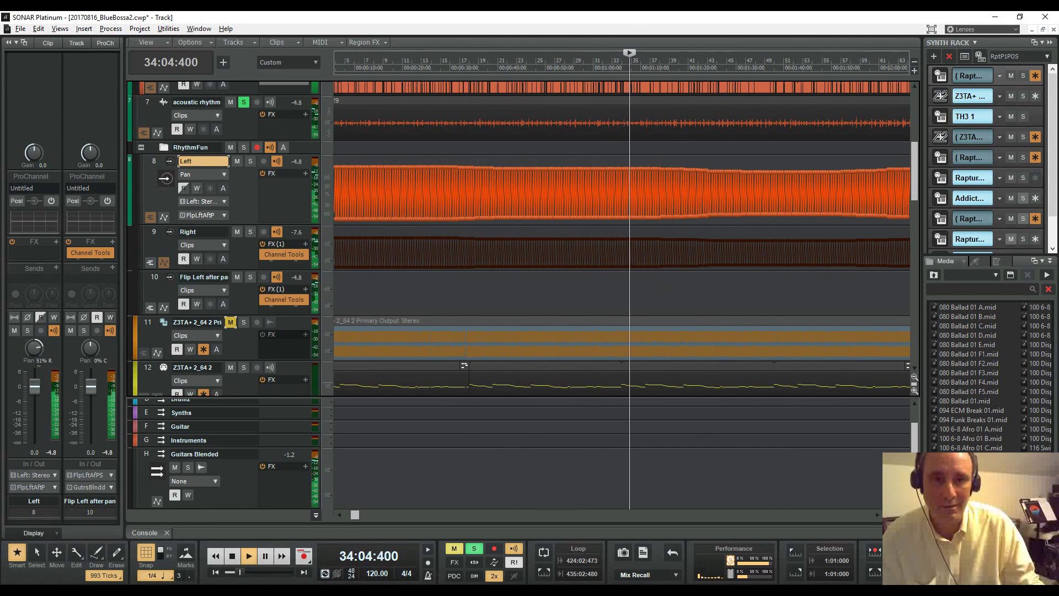
Show the Left track's automation lane with its Pan envelope selected over the whole song
{"action": "key", "text": "ctrl+a"}
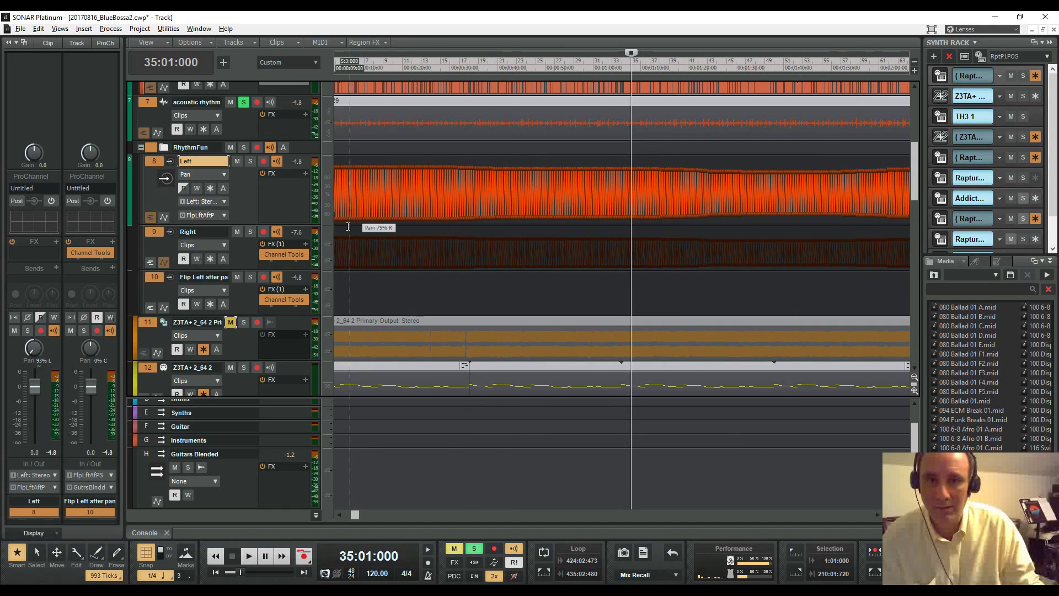
{"action": "left_click", "coordinate": [162, 176]}
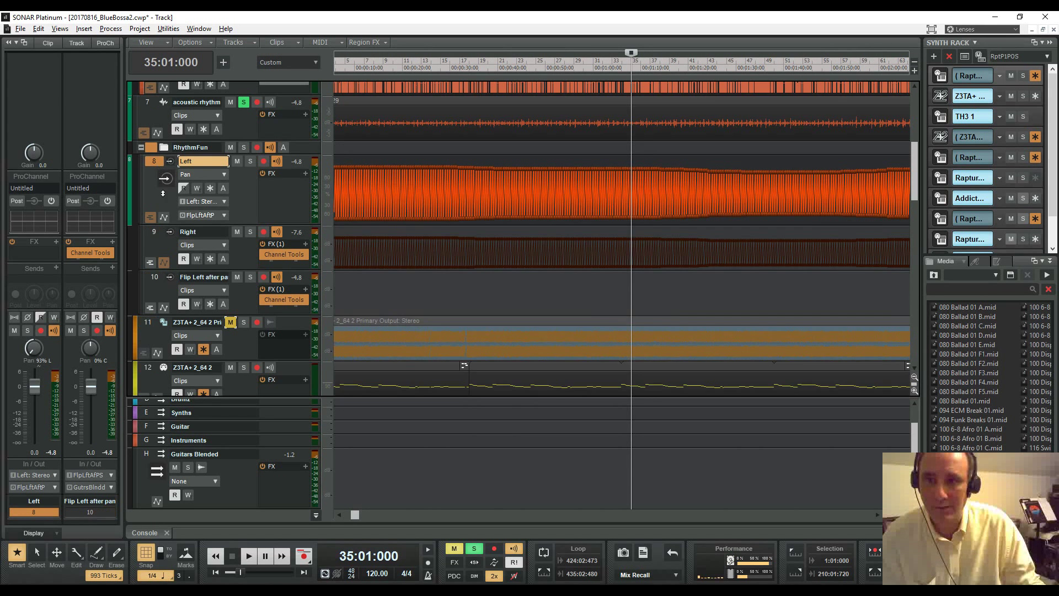
{"action": "left_click", "coordinate": [160, 219]}
{"action": "scroll", "coordinate": [463, 326], "scroll_direction": "down", "scroll_amount": 1}
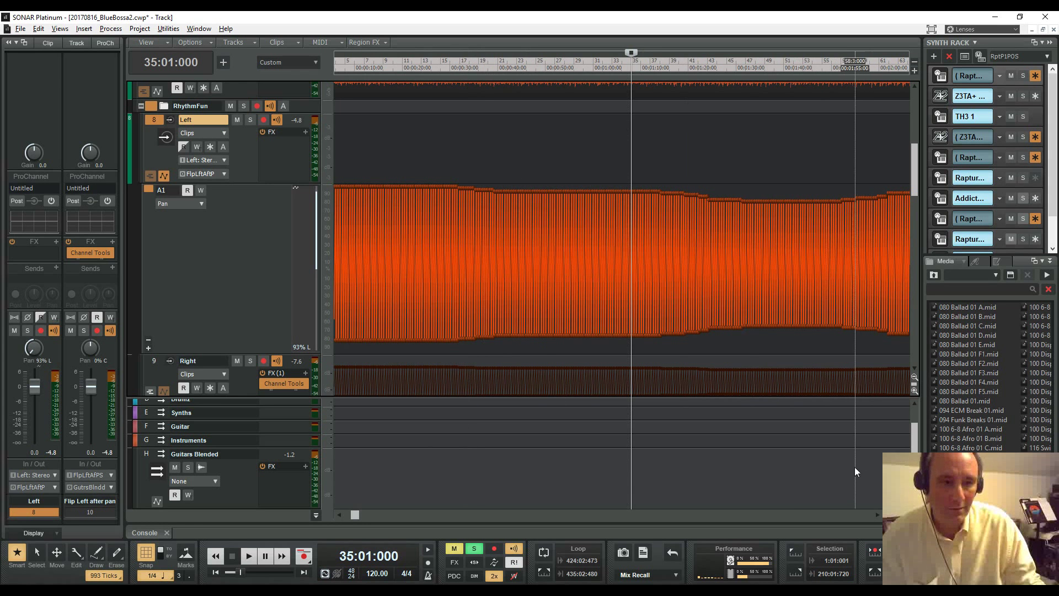
{"action": "left_click_drag", "start_coordinate": [823, 504], "coordinate": [813, 504]}
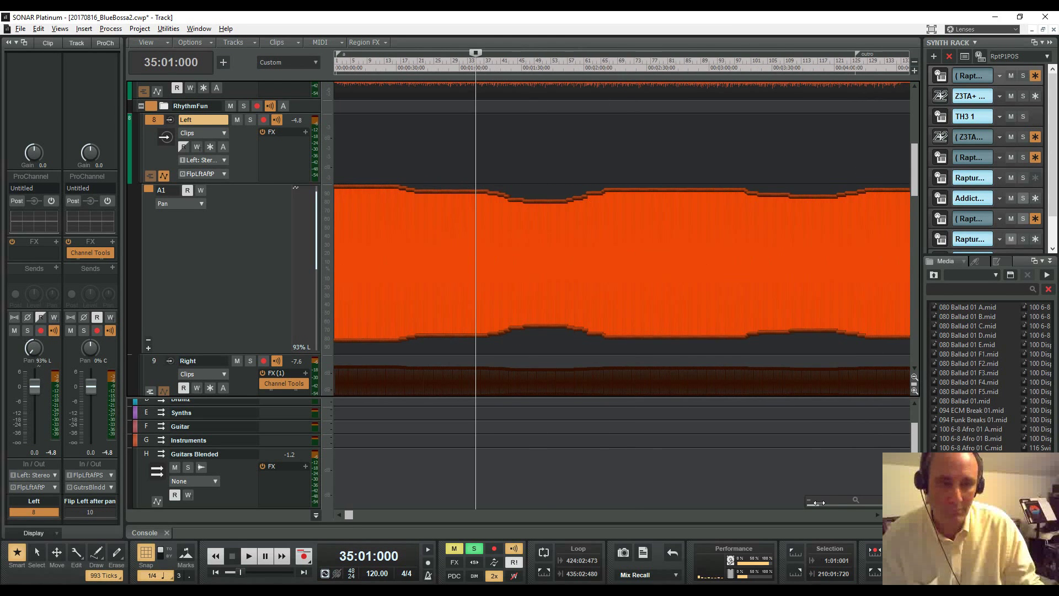
Even out the Left track's pan envelope by shifting its nodes against both pan limits and resettling the peaks at about 51% L
{"action": "key", "text": "b"}
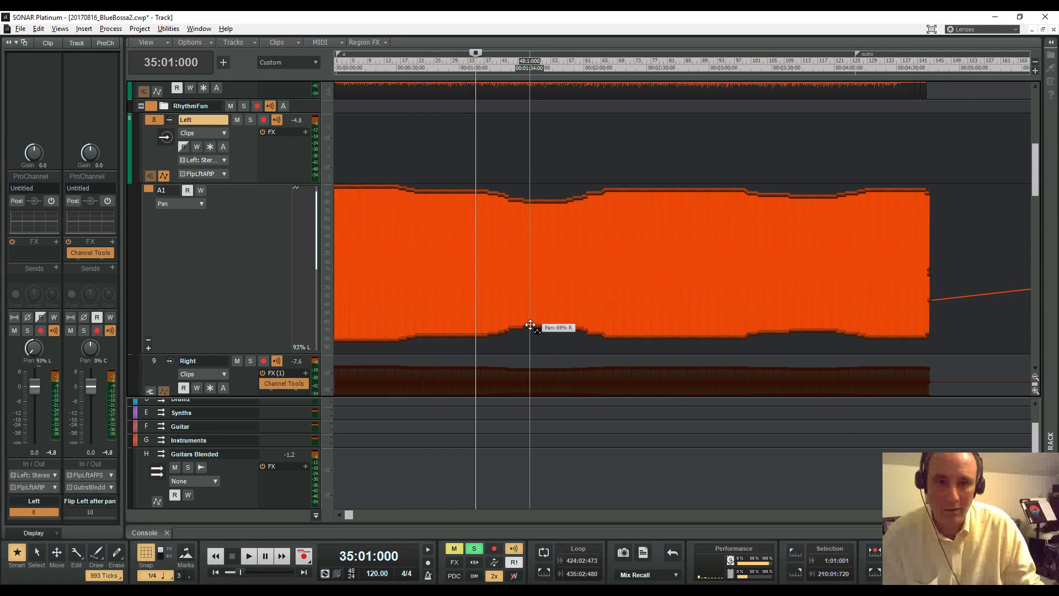
{"action": "left_click_drag", "start_coordinate": [536, 43], "coordinate": [556, 278]}
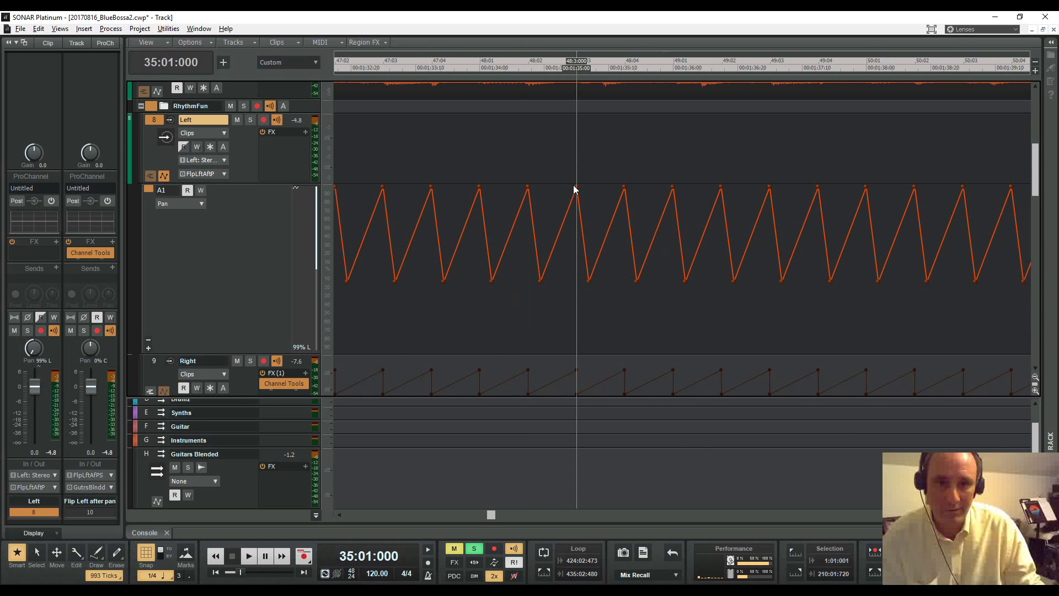
{"action": "left_click_drag", "start_coordinate": [578, 186], "coordinate": [579, 275]}
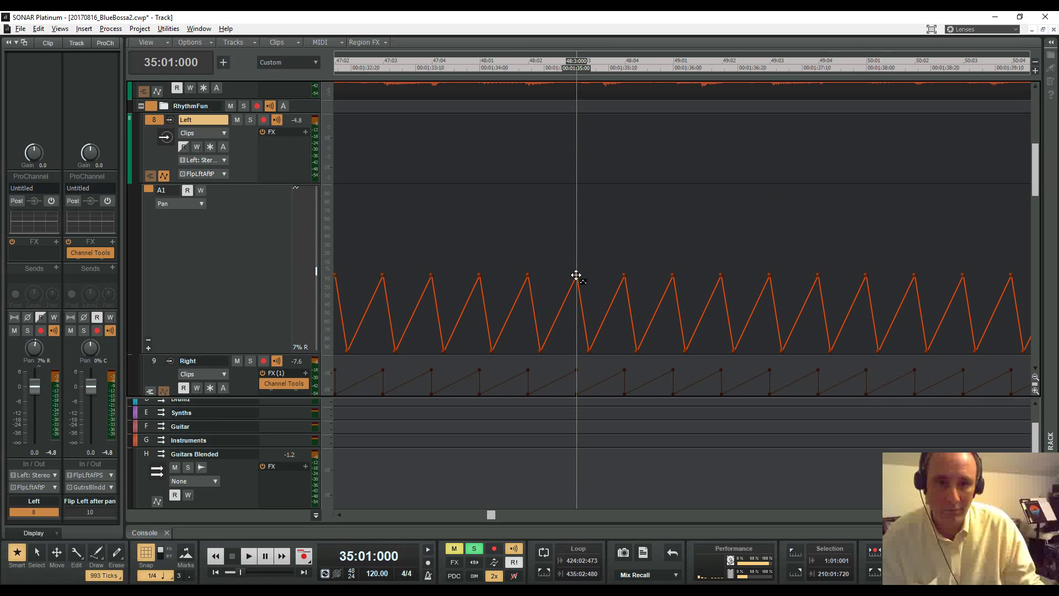
{"action": "left_click_drag", "start_coordinate": [575, 275], "coordinate": [577, 228]}
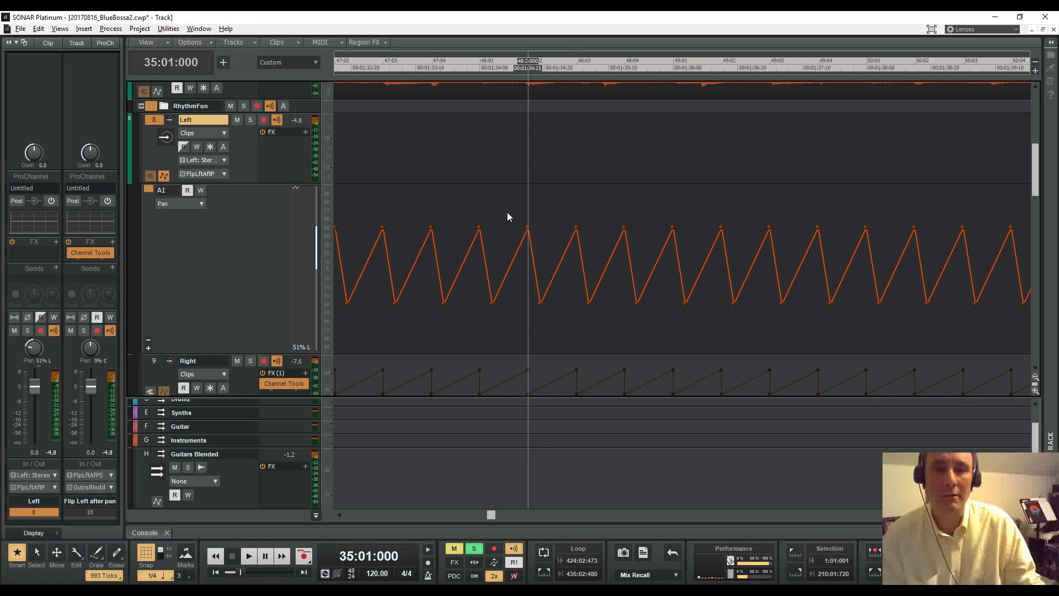
Play the evened-out pan automation on the Left track from 48:02:000 and stop around bar 58
{"action": "left_click", "coordinate": [507, 217]}
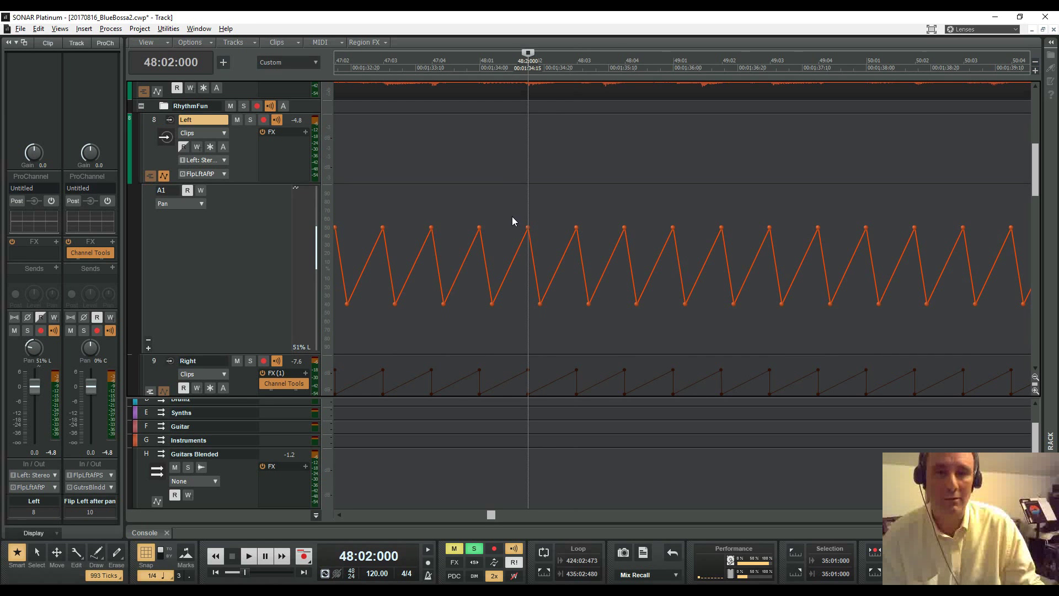
{"action": "key", "text": "space"}
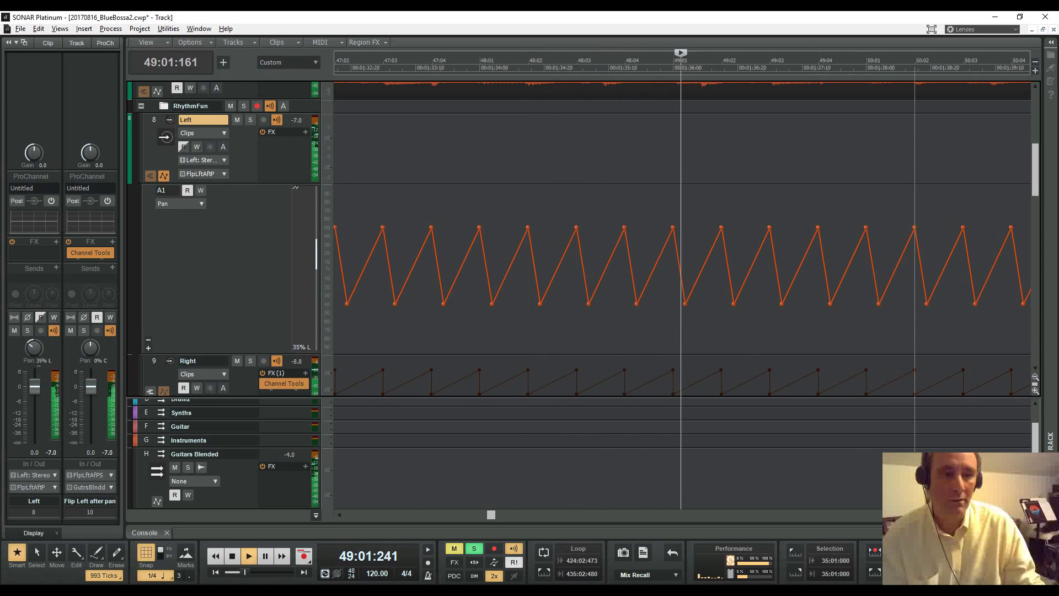
{"action": "key", "text": "ctrl+Left"}
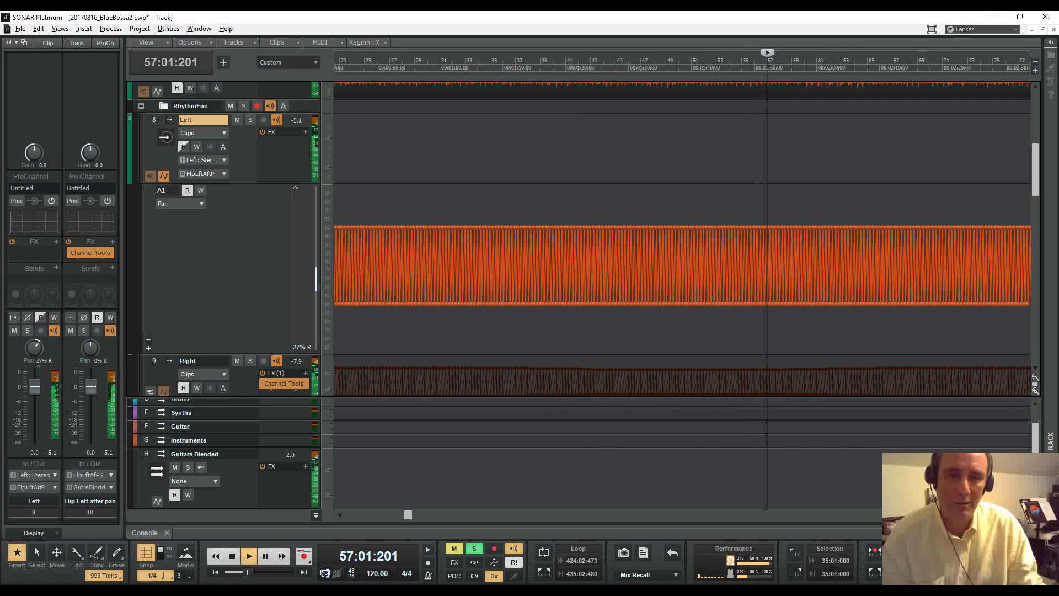
{"action": "key", "text": "space"}
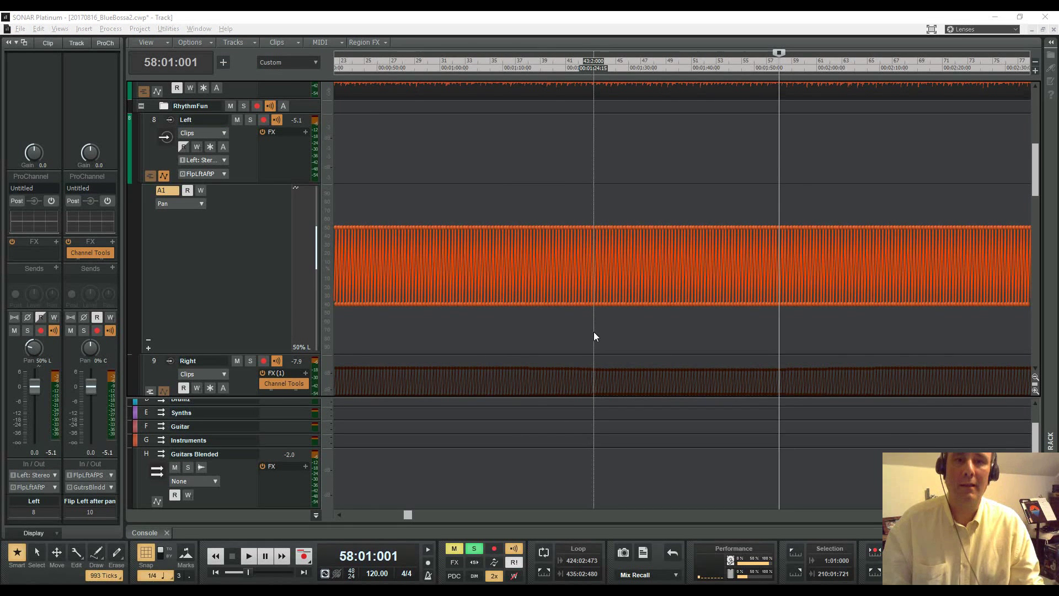
Select the Left track's Pan automation lane over the whole song, copy its envelope and return the playhead to 1:01:000
{"action": "left_click", "coordinate": [157, 282]}
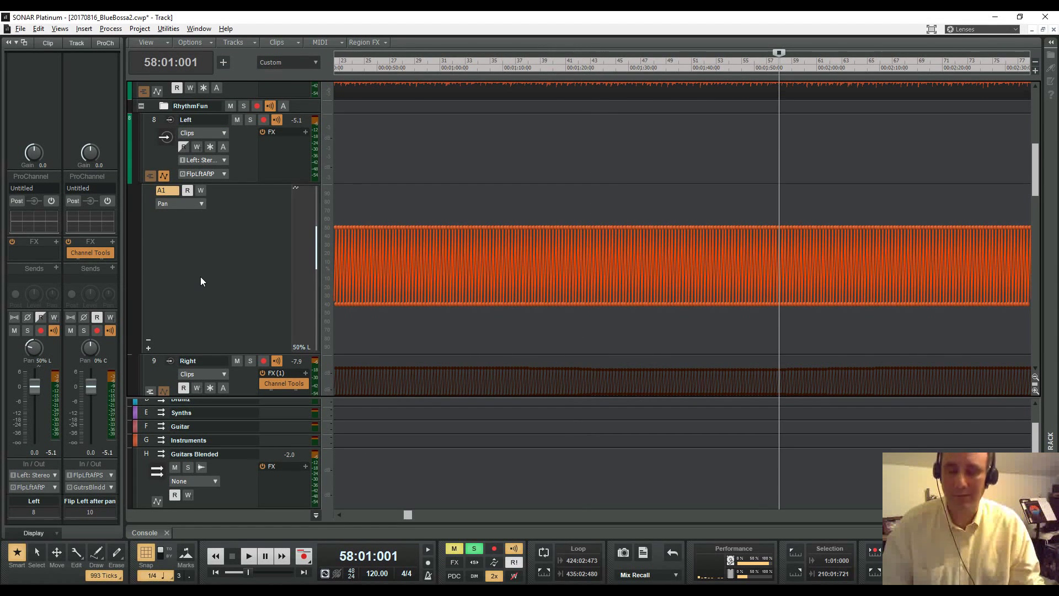
{"action": "key", "text": "ctrl+a"}
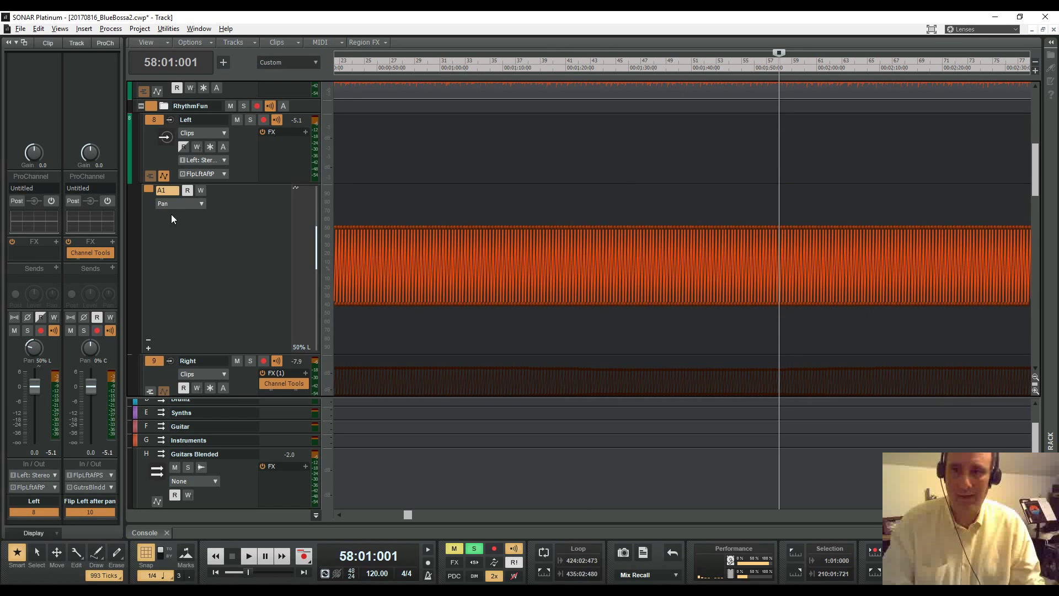
{"action": "left_click", "coordinate": [147, 187]}
{"action": "left_click", "coordinate": [148, 190]}
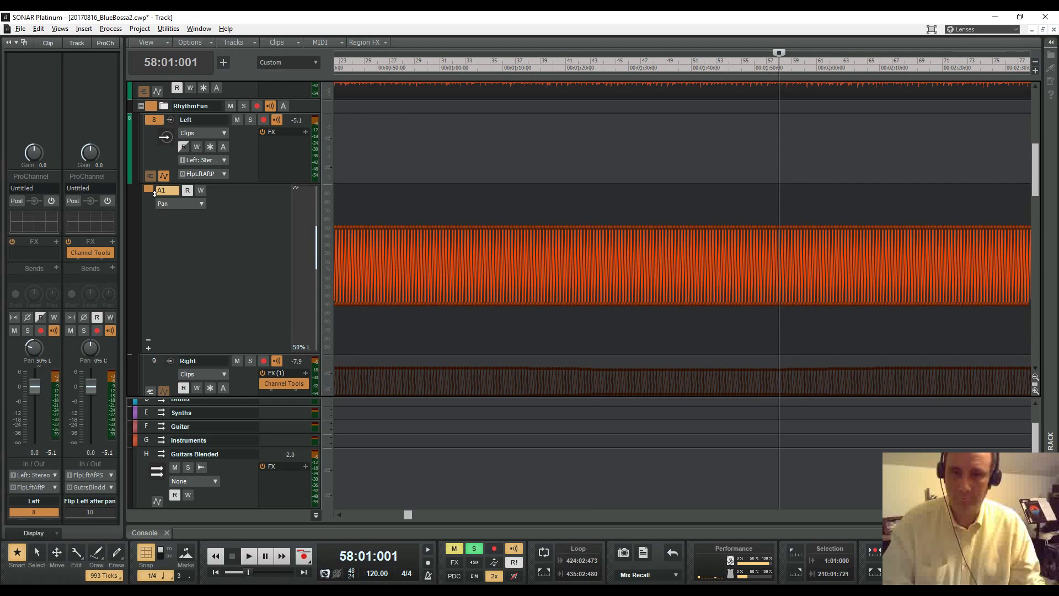
{"action": "key", "text": "w"}
Remove the Right track's existing pan envelope and paste the copied Left envelope in its place from 1:01:000
{"action": "left_click", "coordinate": [154, 362]}
{"action": "scroll", "coordinate": [168, 334], "scroll_direction": "down", "scroll_amount": 1}
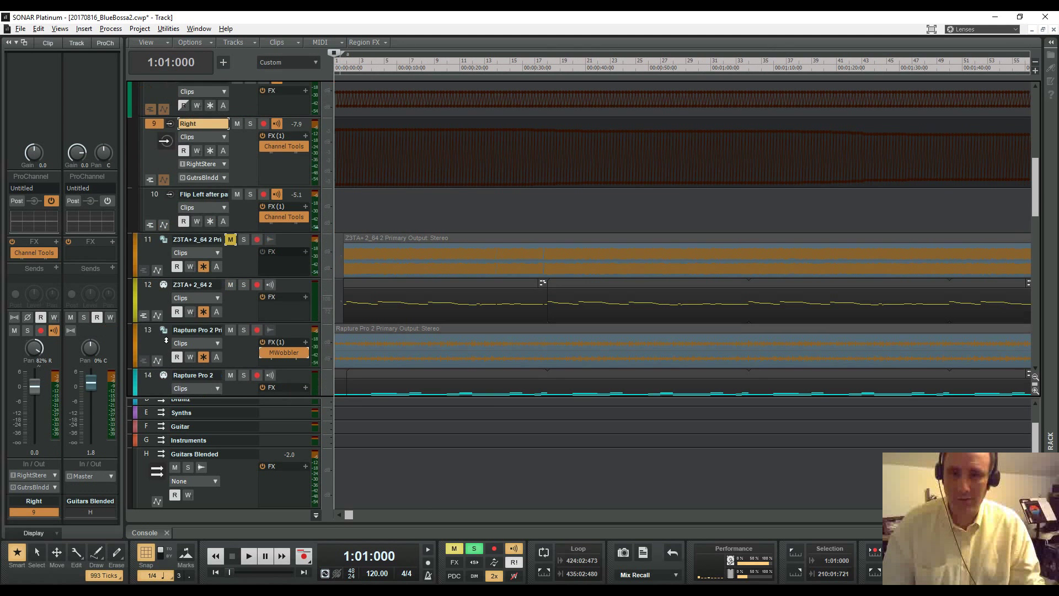
{"action": "key", "text": "ctrl+a"}
{"action": "left_click", "coordinate": [153, 128]}
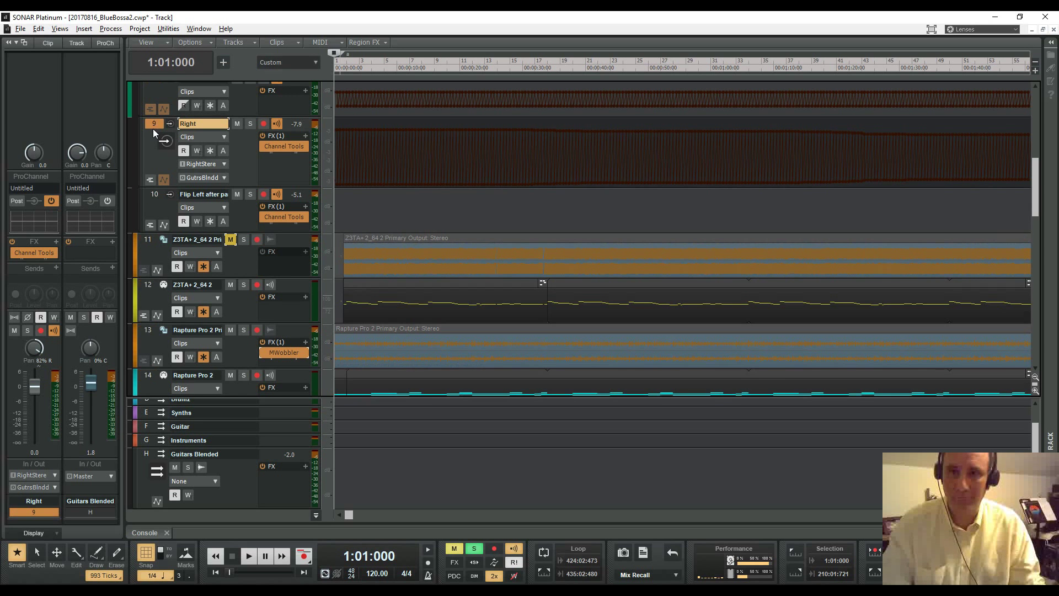
{"action": "left_click", "coordinate": [165, 180]}
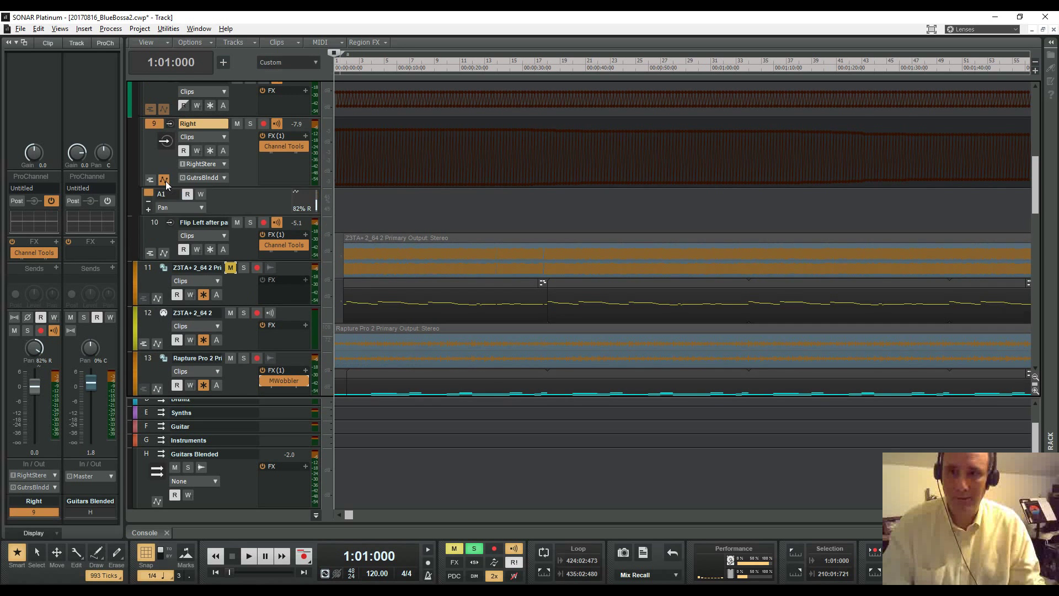
{"action": "left_click", "coordinate": [148, 194]}
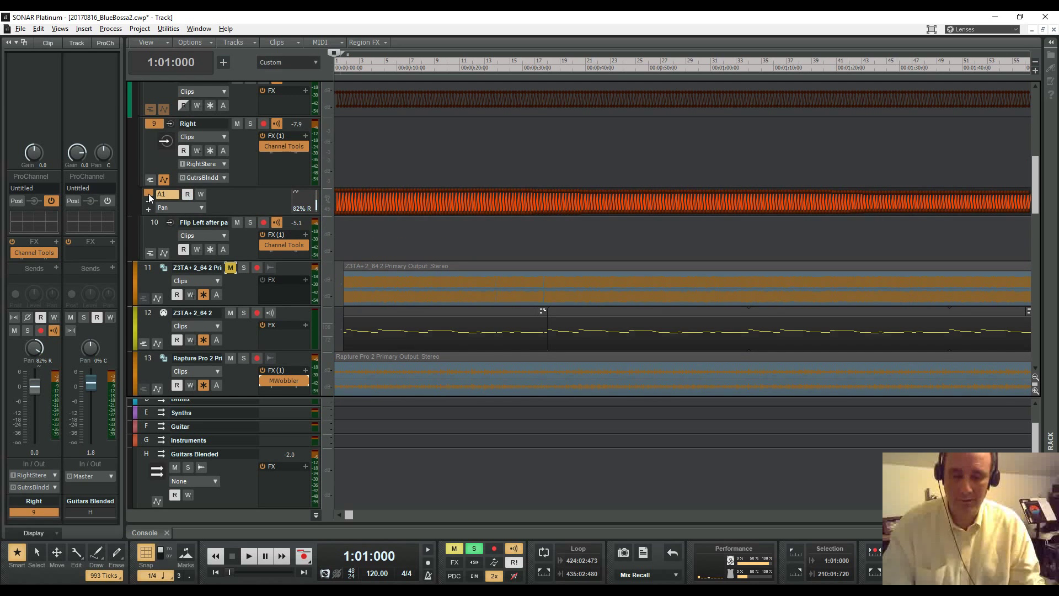
{"action": "left_click", "coordinate": [148, 195]}
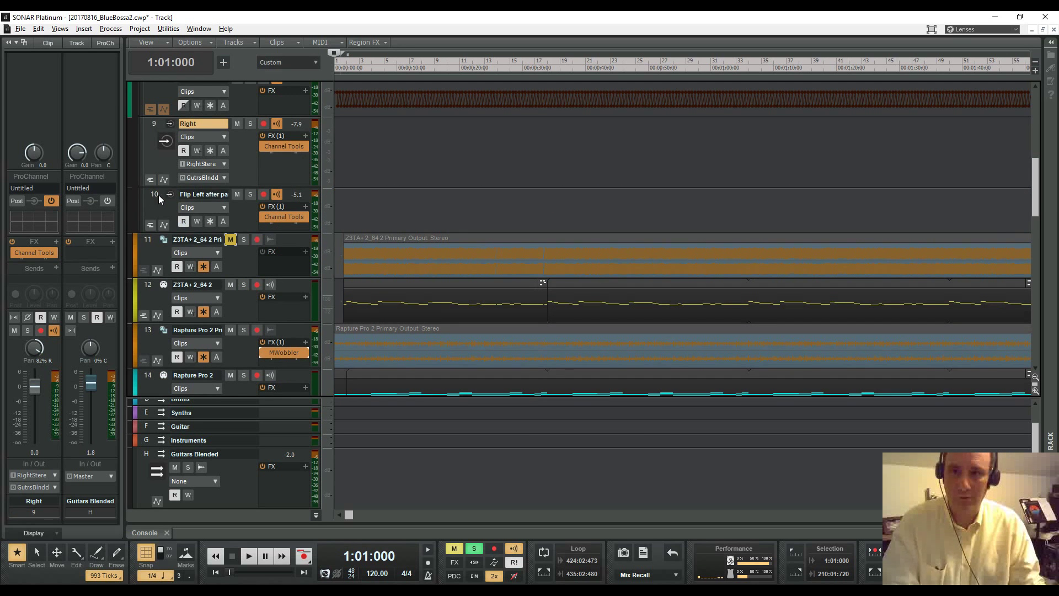
{"action": "left_click", "coordinate": [154, 125]}
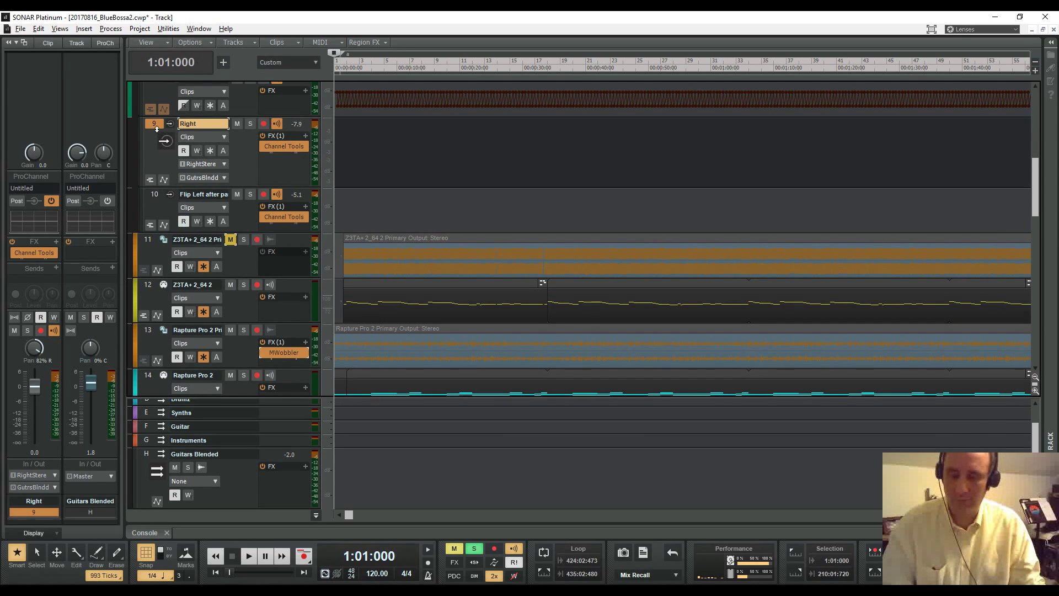
{"action": "left_click", "coordinate": [164, 140]}
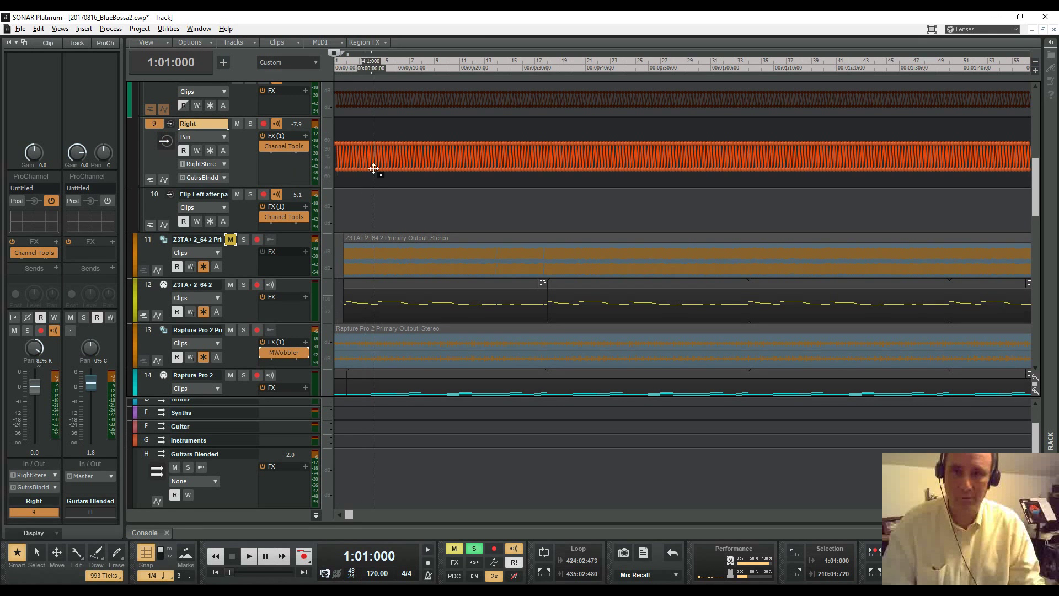
Play the pasted pan automation on the Right track from 4:01:000, inspecting the envelope's shape up to bar 15
{"action": "left_click", "coordinate": [377, 136]}
{"action": "key", "text": "space"}
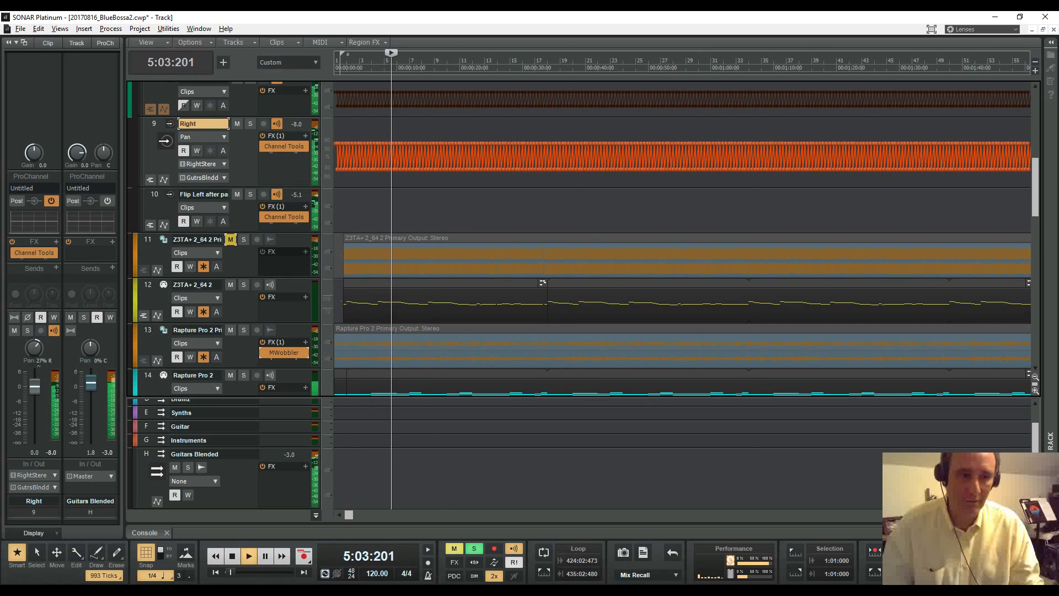
{"action": "key", "text": "ctrl+Left"}
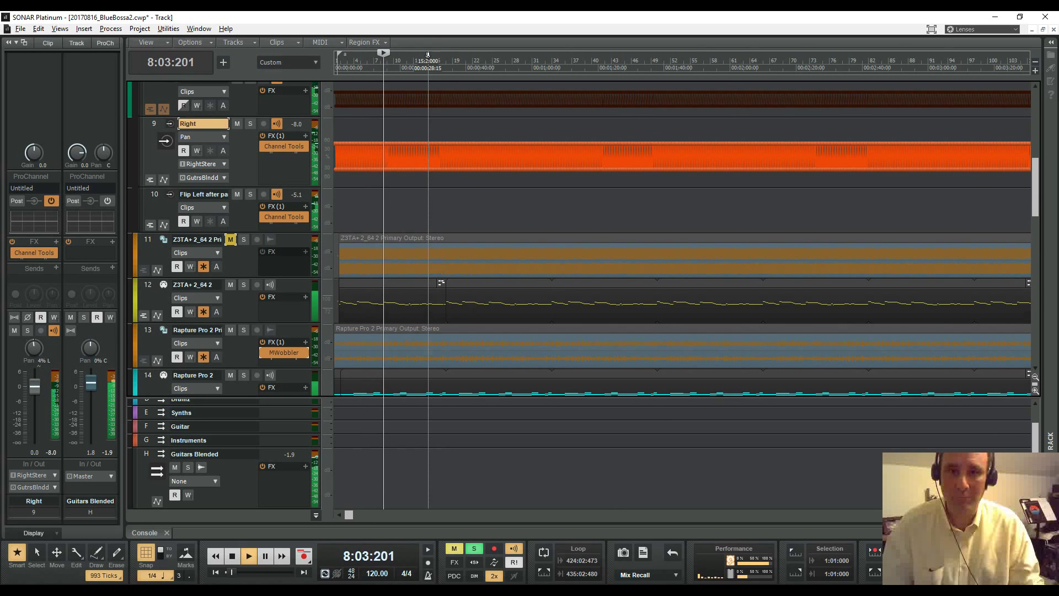
{"action": "key", "text": "ctrl+Right"}
{"action": "key", "text": "ctrl+Right"}
{"action": "key", "text": "ctrl+Left"}
{"action": "key", "text": "ctrl+Left"}
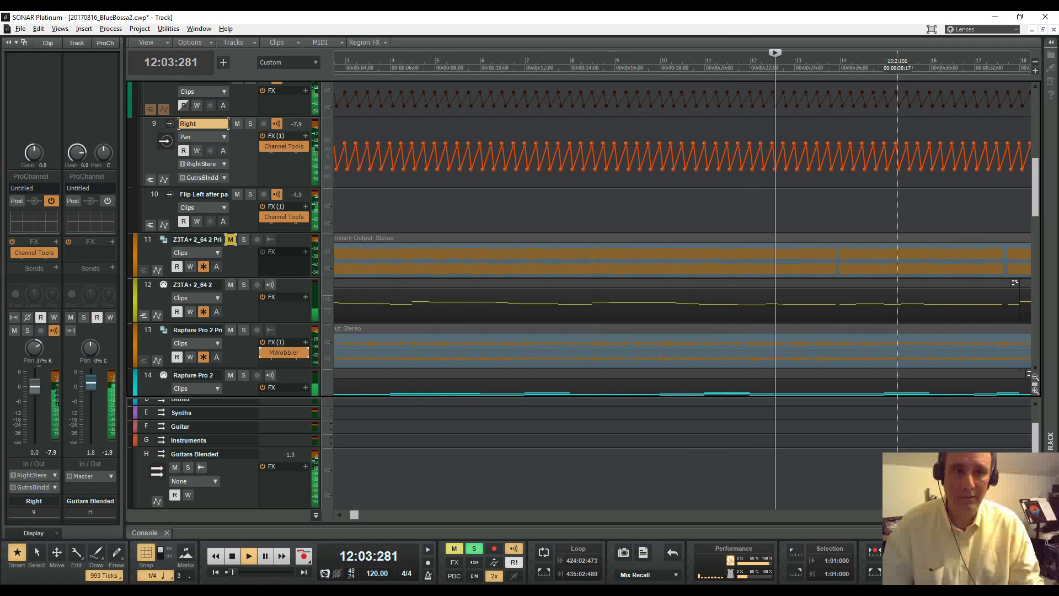
{"action": "key", "text": "ctrl+Right"}
{"action": "key", "text": "ctrl+Right"}
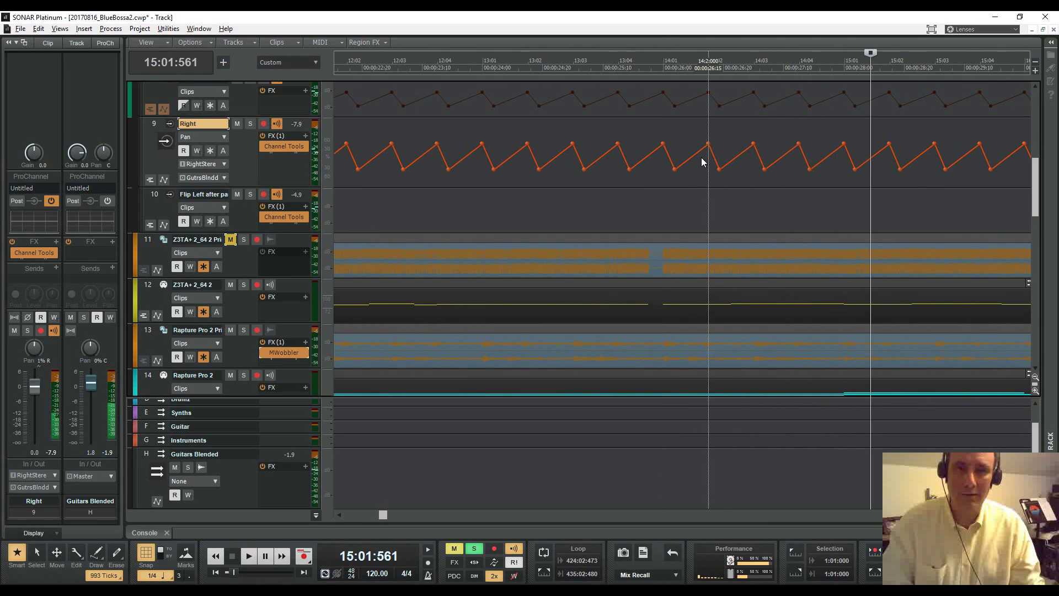
Select the Right track's pan nodes across the song and shift them about three quarters of a beat later
{"action": "key", "text": "ctrl+a"}
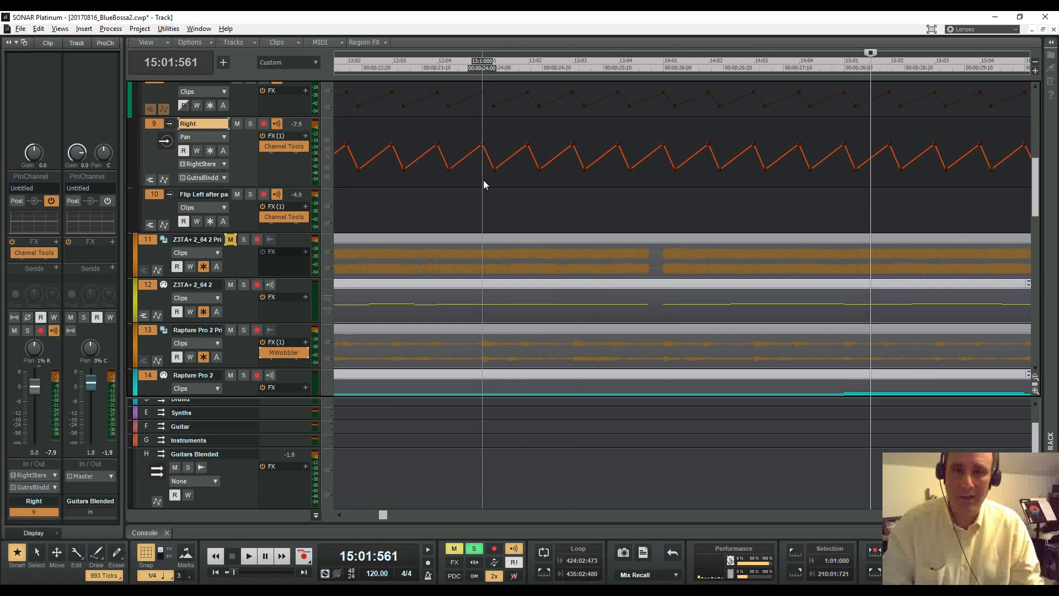
{"action": "left_click", "coordinate": [152, 123]}
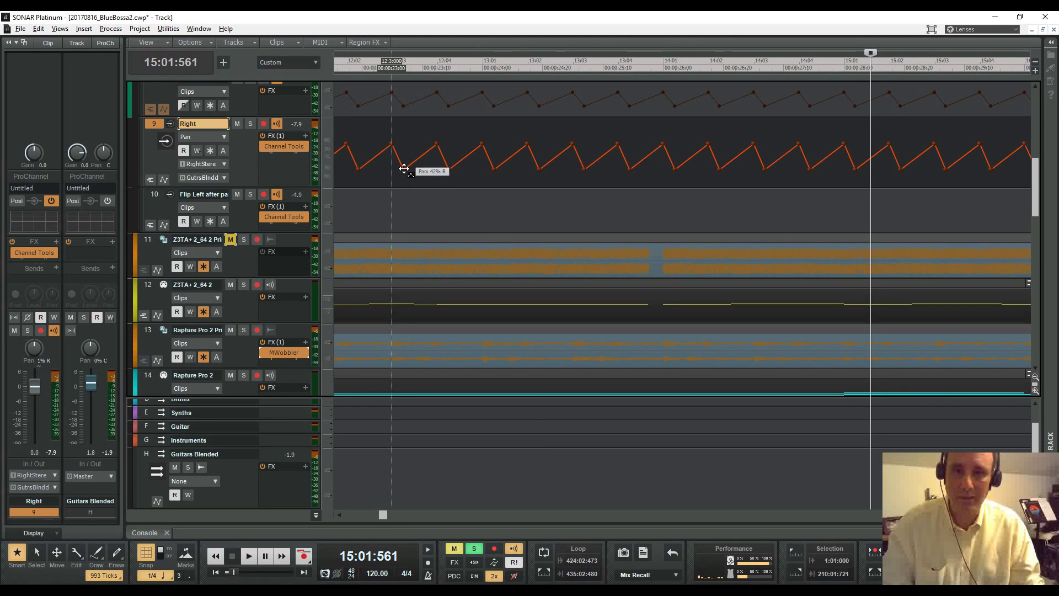
{"action": "left_click_drag", "start_coordinate": [404, 167], "coordinate": [433, 167]}
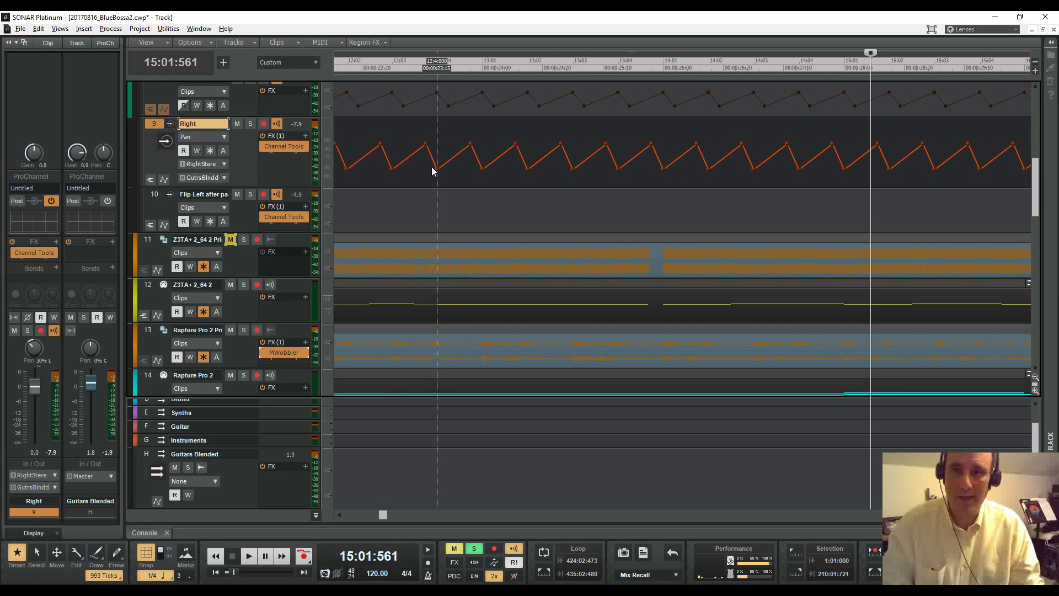
Show the Right track's automation lane and copy its shifted Pan envelope over the whole song
{"action": "key", "text": "ctrl+a"}
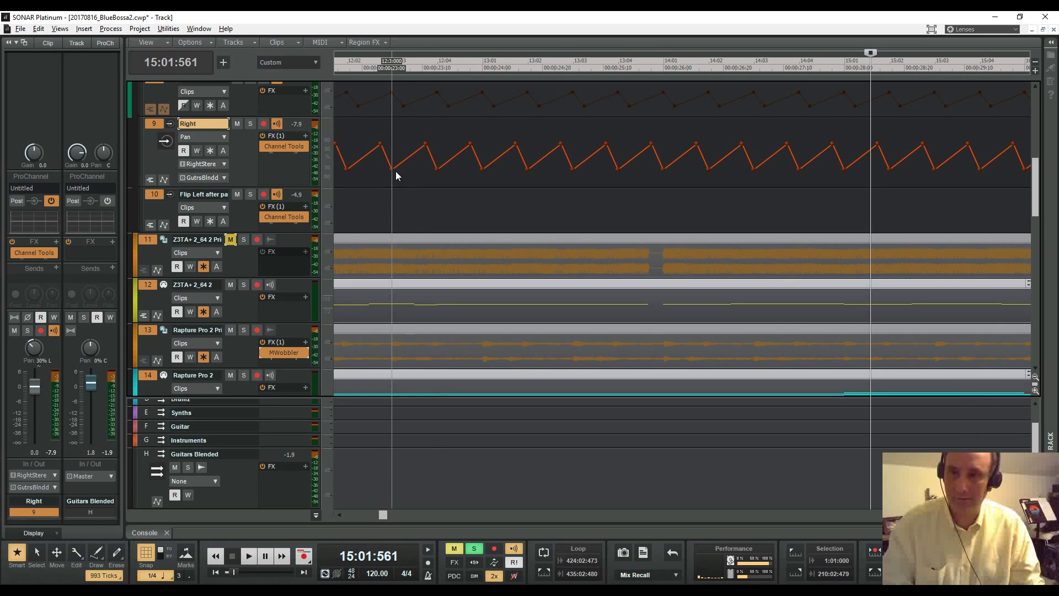
{"action": "left_click", "coordinate": [153, 127]}
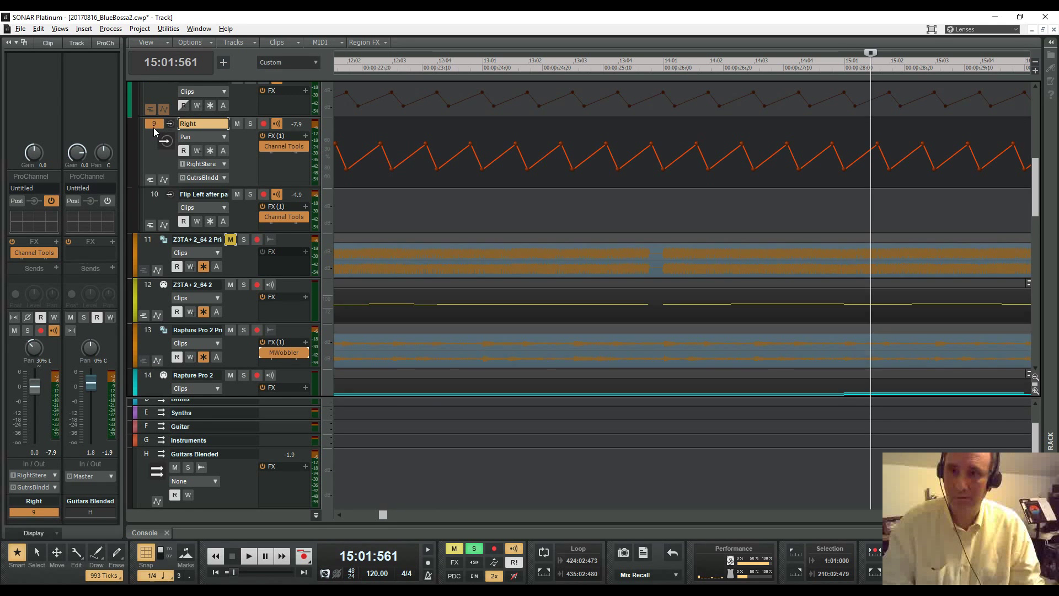
{"action": "left_click", "coordinate": [164, 180]}
{"action": "left_click", "coordinate": [148, 193]}
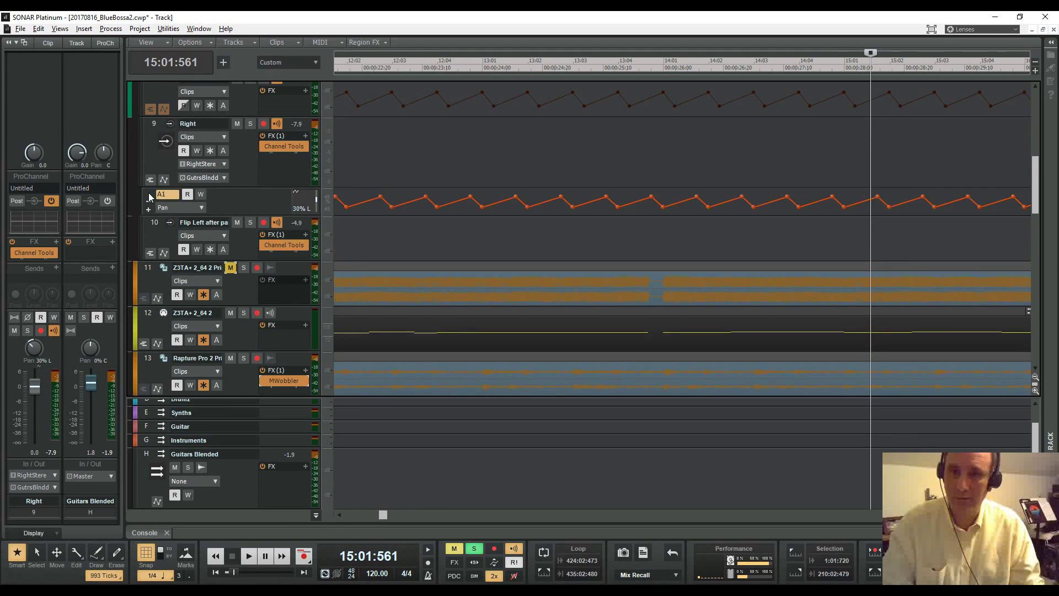
Delete the Left track's Pan envelope
{"action": "left_click", "coordinate": [156, 94]}
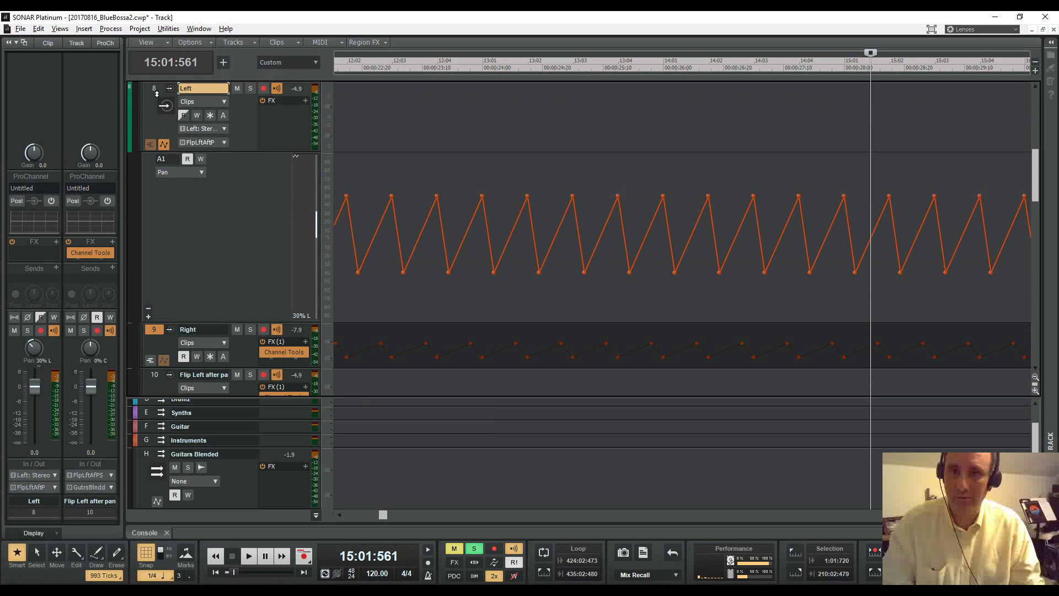
{"action": "right_click", "coordinate": [344, 198]}
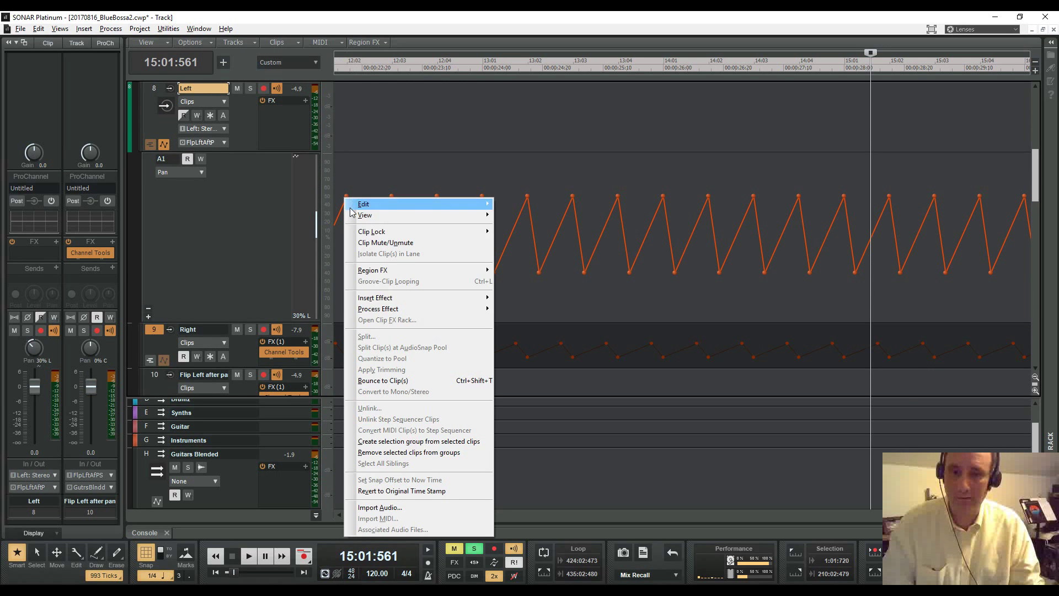
{"action": "left_click", "coordinate": [527, 199]}
{"action": "right_click", "coordinate": [527, 196]}
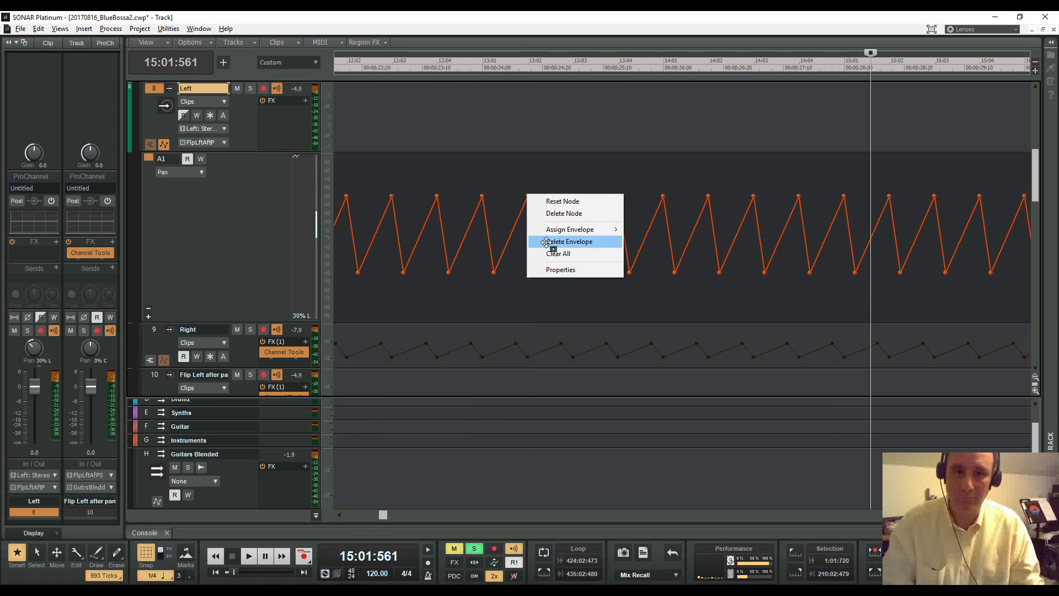
{"action": "left_click", "coordinate": [546, 242]}
Try to paste the copied Right pan envelope onto the Left track at 1:01:000 and undo the paste
{"action": "key", "text": "ctrl+Home"}
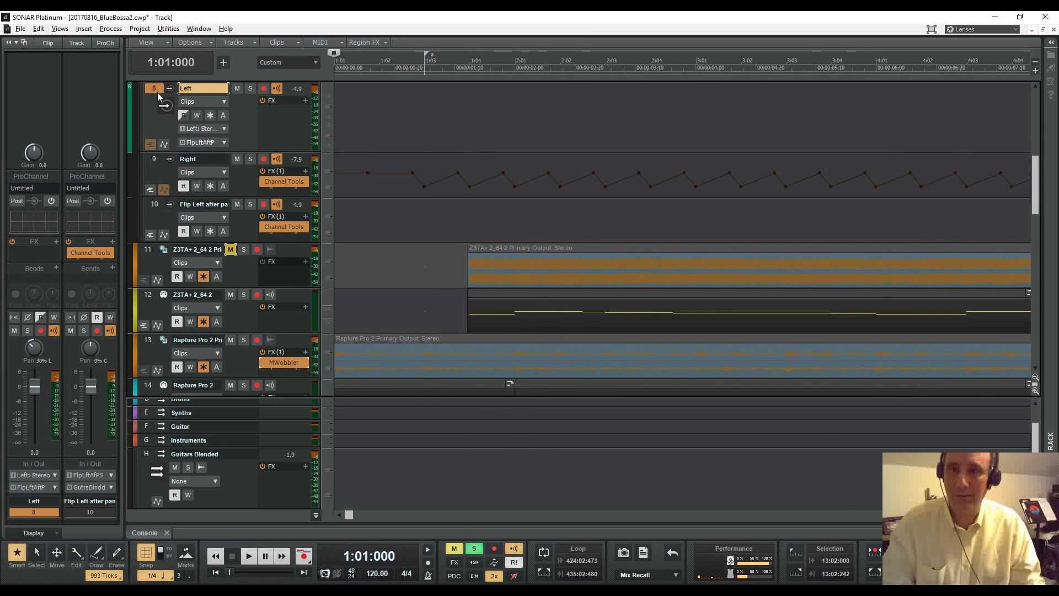
{"action": "key", "text": "ctrl+z"}
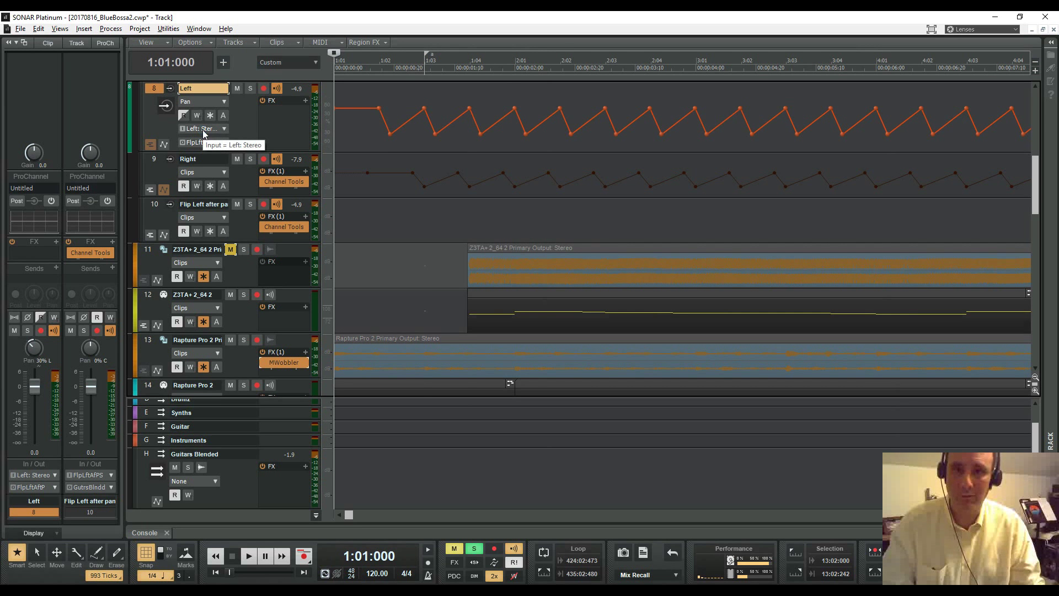
{"action": "key", "text": "ctrl+y"}
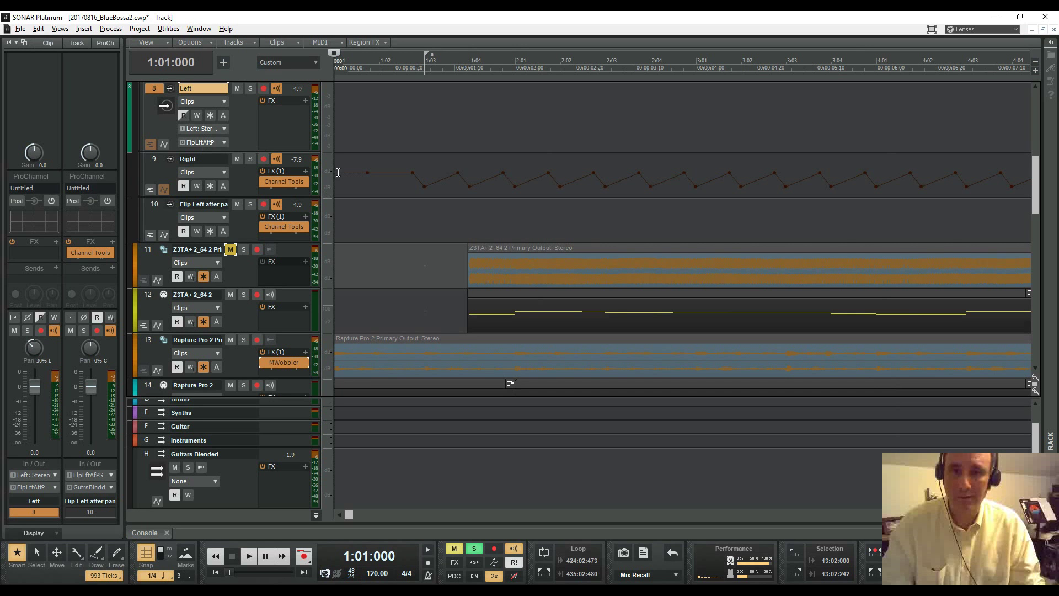
Add a node to the Right track's Pan envelope at the very start of the song
{"action": "left_click_drag", "start_coordinate": [349, 58], "coordinate": [374, 74]}
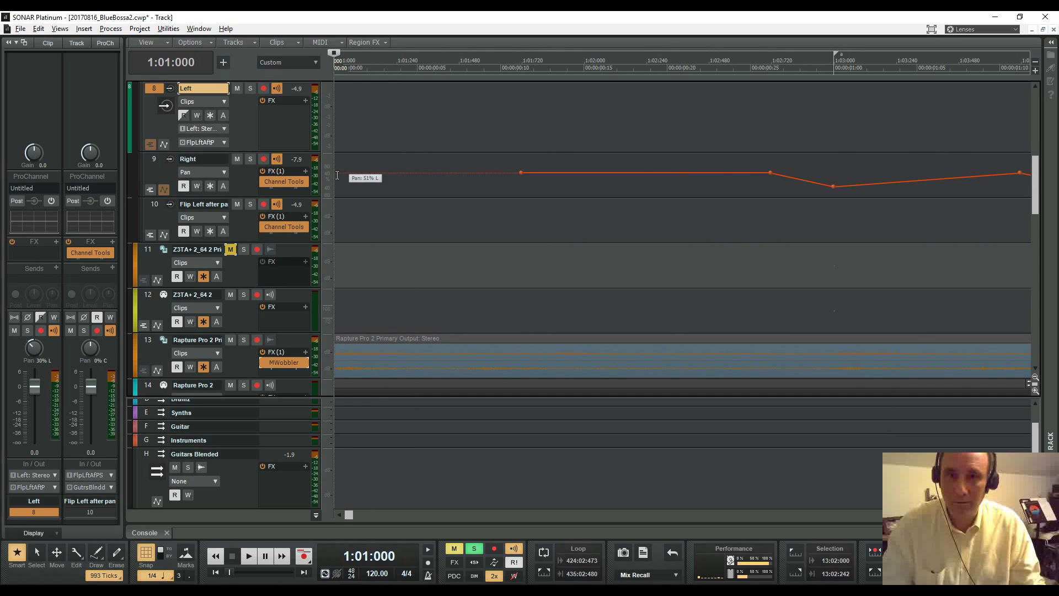
{"action": "right_click", "coordinate": [368, 169]}
{"action": "left_click", "coordinate": [389, 193]}
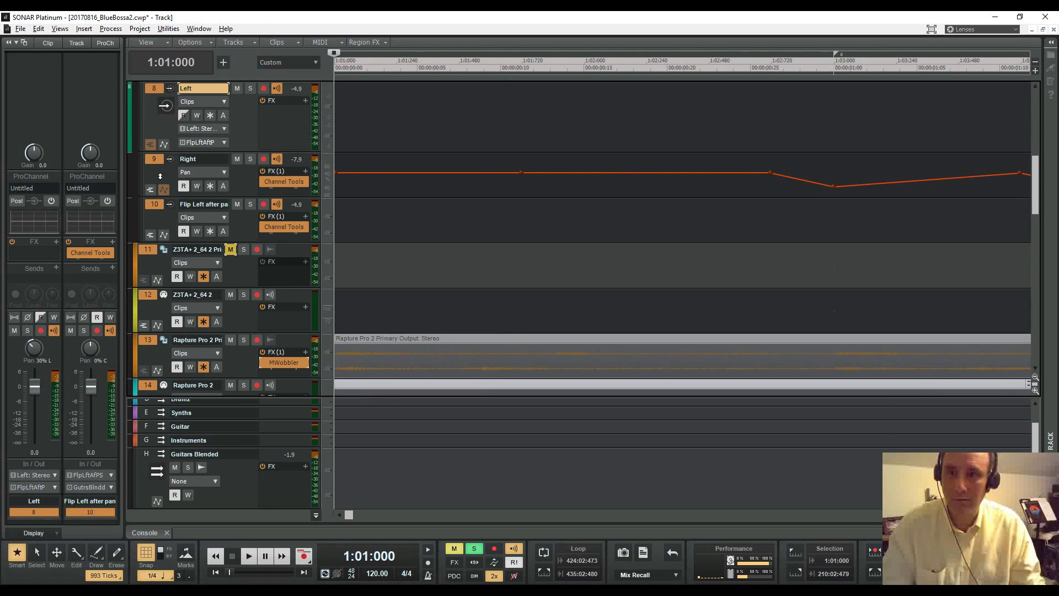
Copy the Right track's whole Pan envelope from its automation lane and paste it onto the Left track at 1:01:000
{"action": "left_click", "coordinate": [155, 163]}
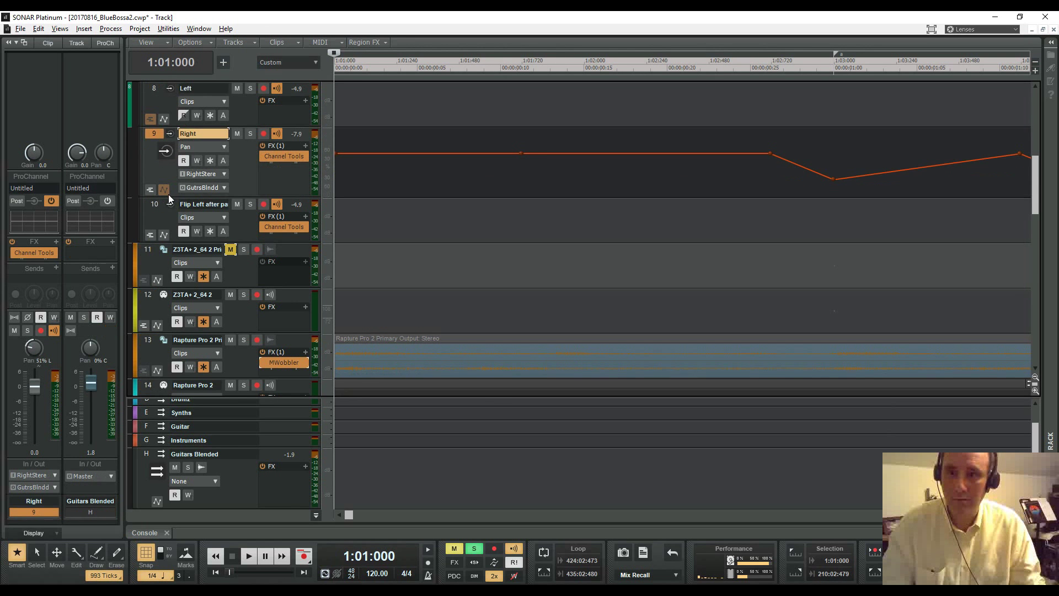
{"action": "left_click", "coordinate": [164, 190]}
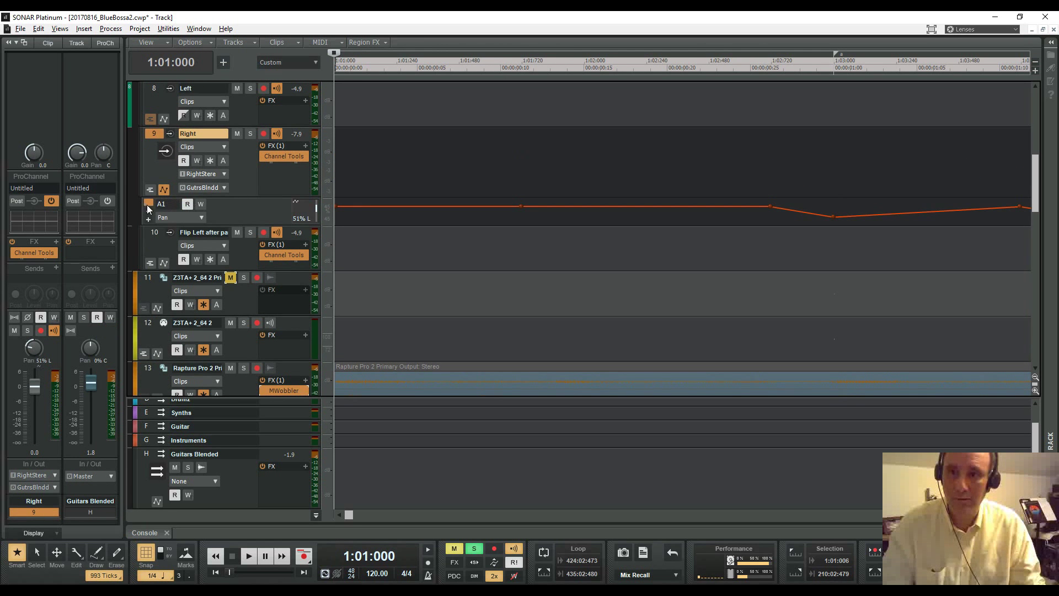
{"action": "left_click", "coordinate": [147, 204]}
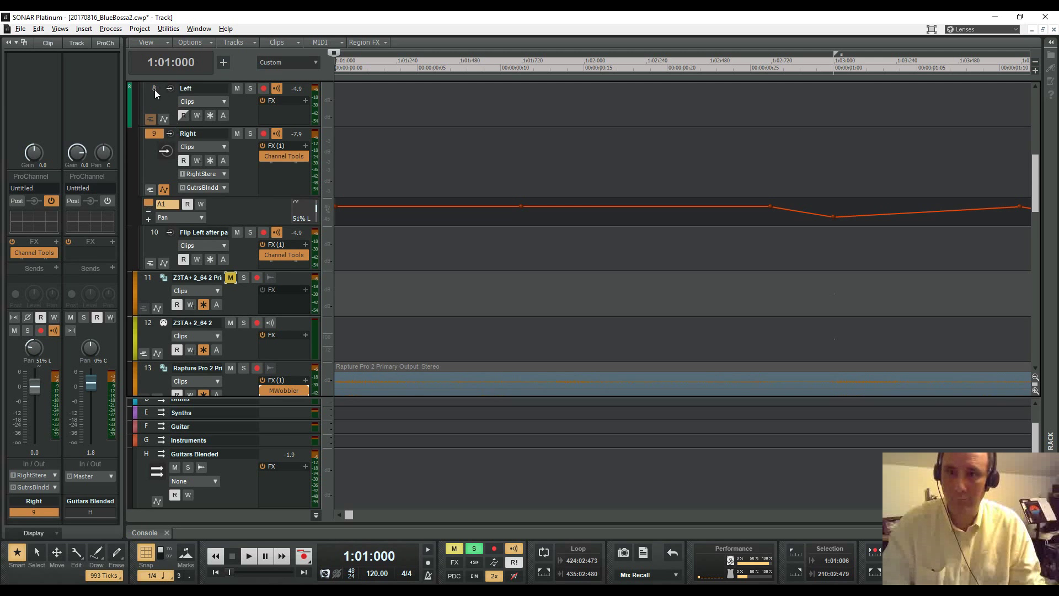
{"action": "left_click", "coordinate": [157, 92]}
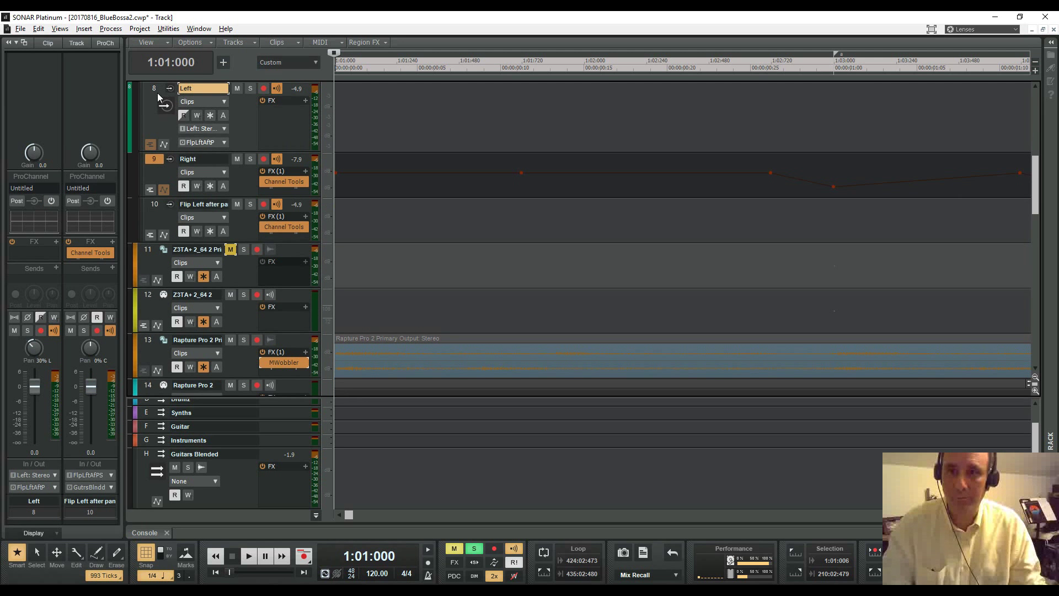
{"action": "left_click", "coordinate": [158, 93]}
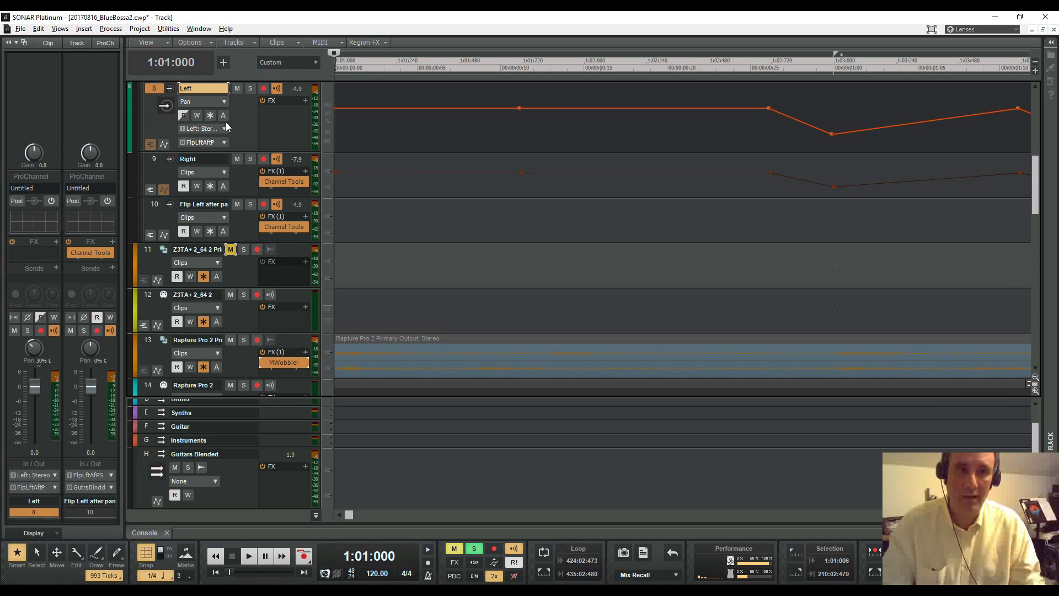
Play the song from the start and turn off all solos to hear the blended guitars in the full mix
{"action": "key", "text": "space"}
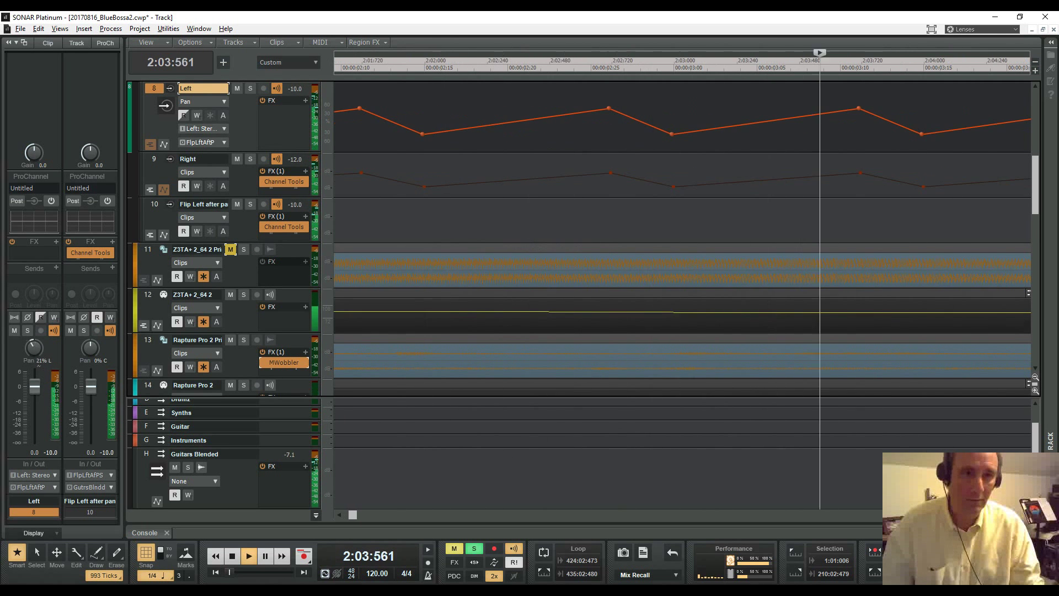
{"action": "scroll", "coordinate": [389, 382], "scroll_direction": "down", "scroll_amount": 8}
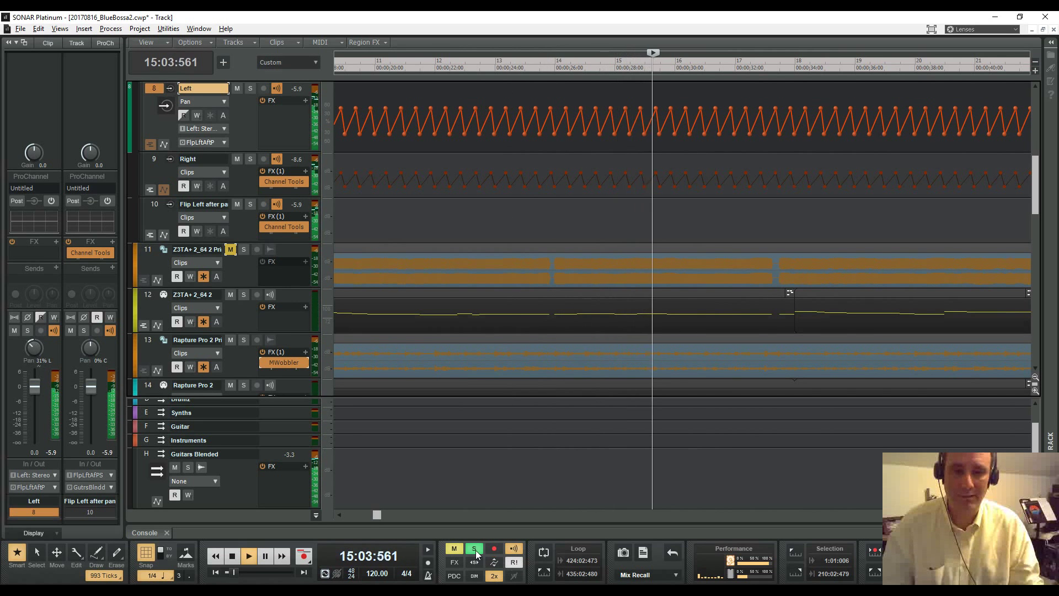
{"action": "left_click", "coordinate": [475, 550]}
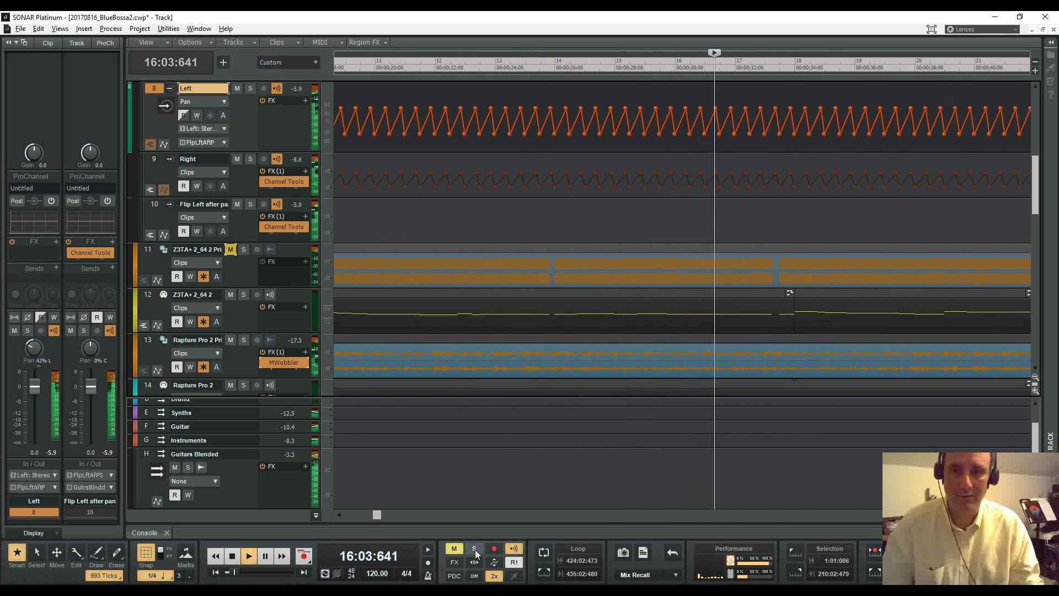